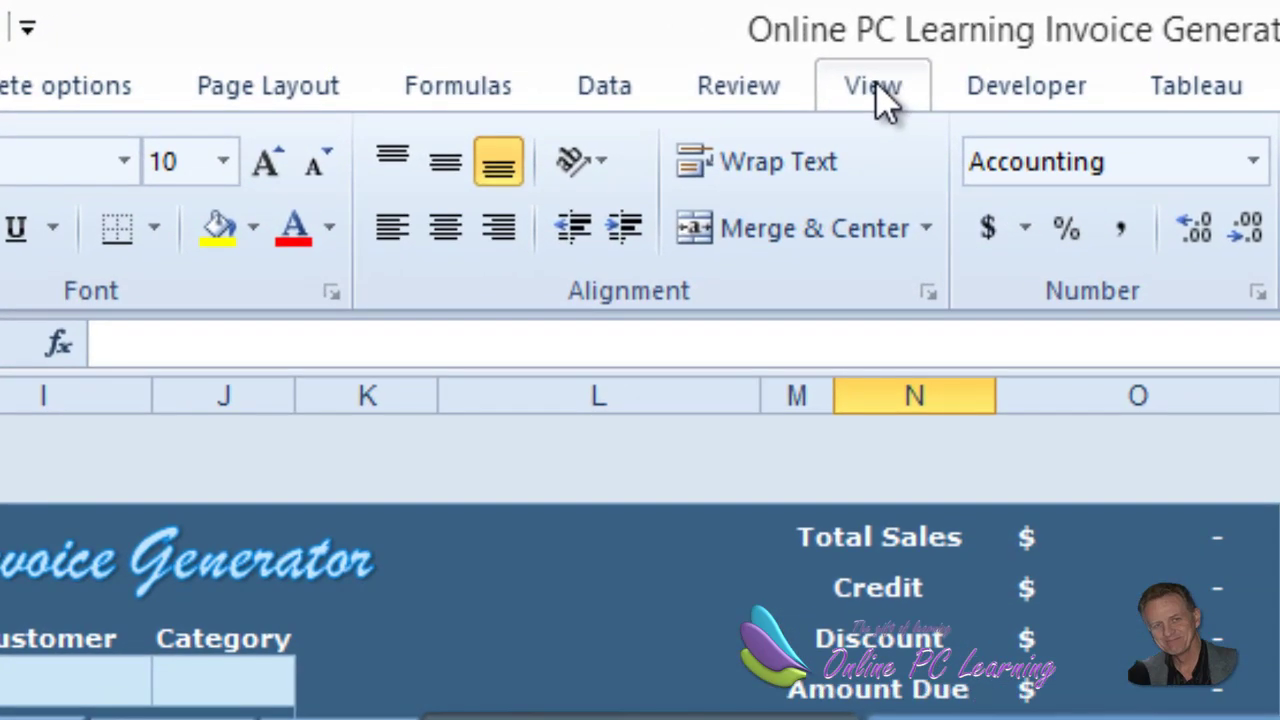
Step: Hide the formula bar, the row and column headings and the ribbon, and show them all again
{"action": "left_click", "coordinate": [468, 30]}
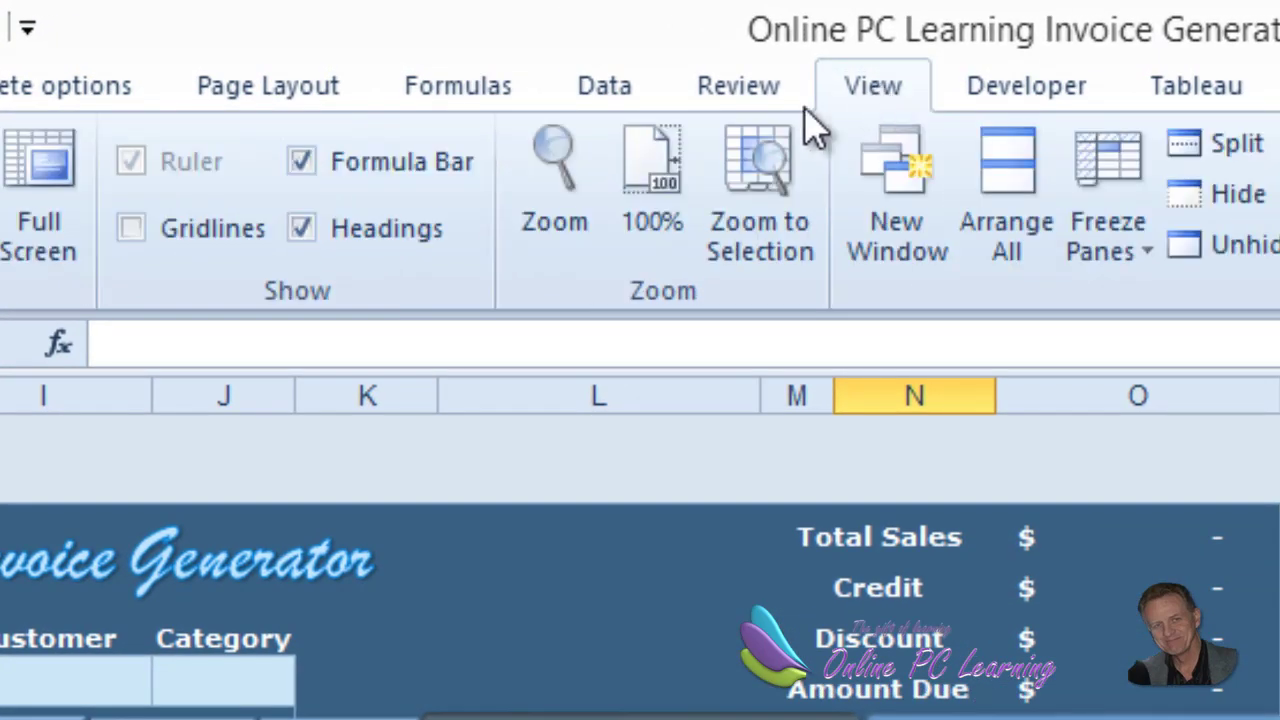
{"action": "left_click", "coordinate": [302, 230]}
{"action": "left_click", "coordinate": [298, 163]}
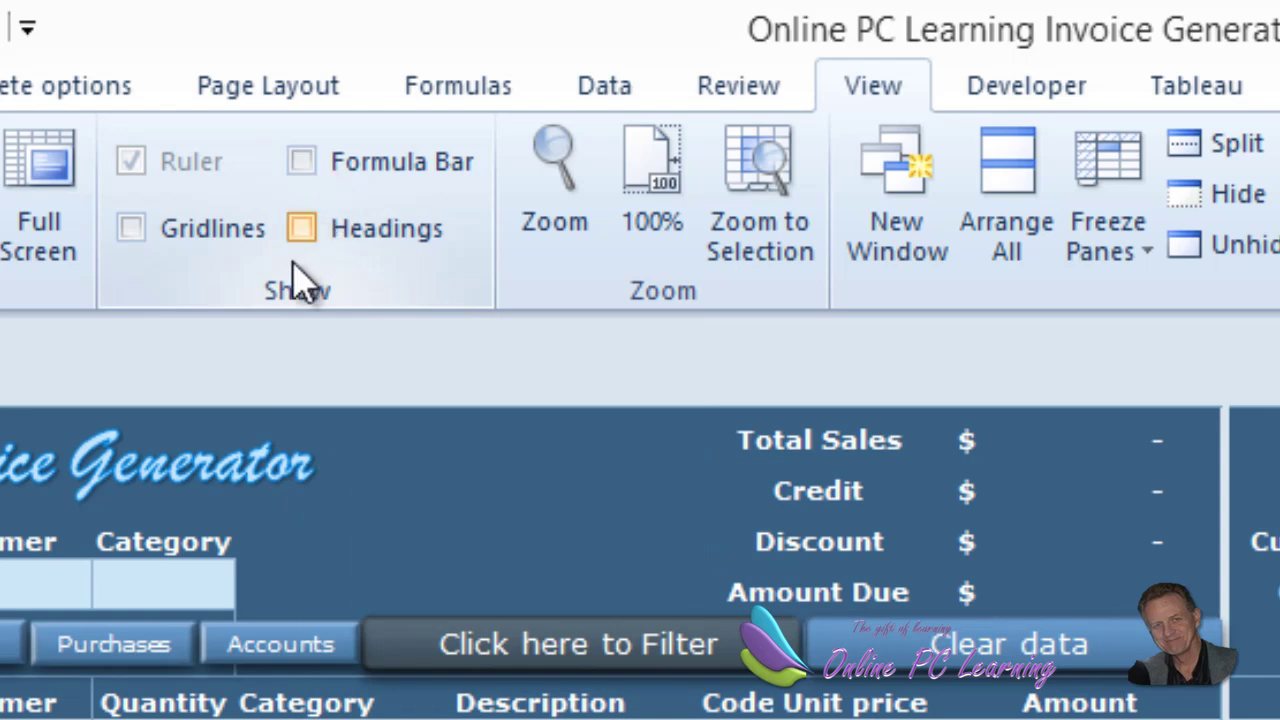
{"action": "left_click", "coordinate": [300, 230]}
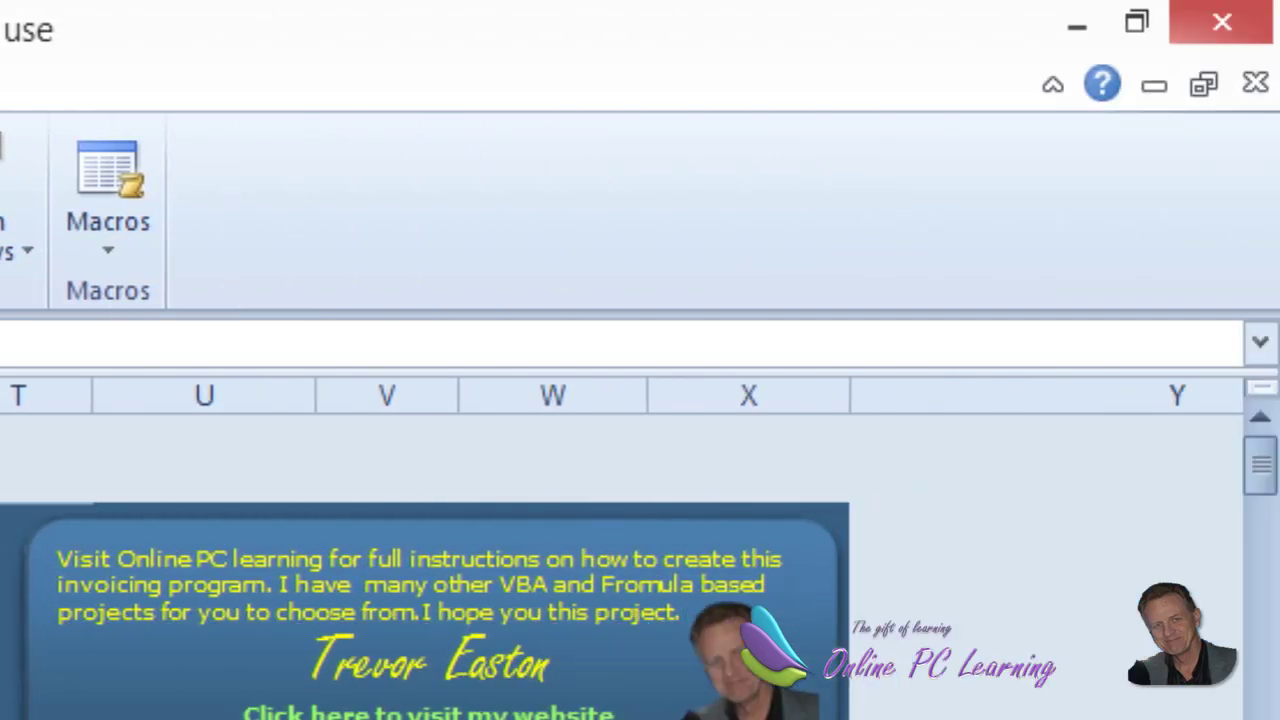
{"action": "left_click", "coordinate": [1053, 84]}
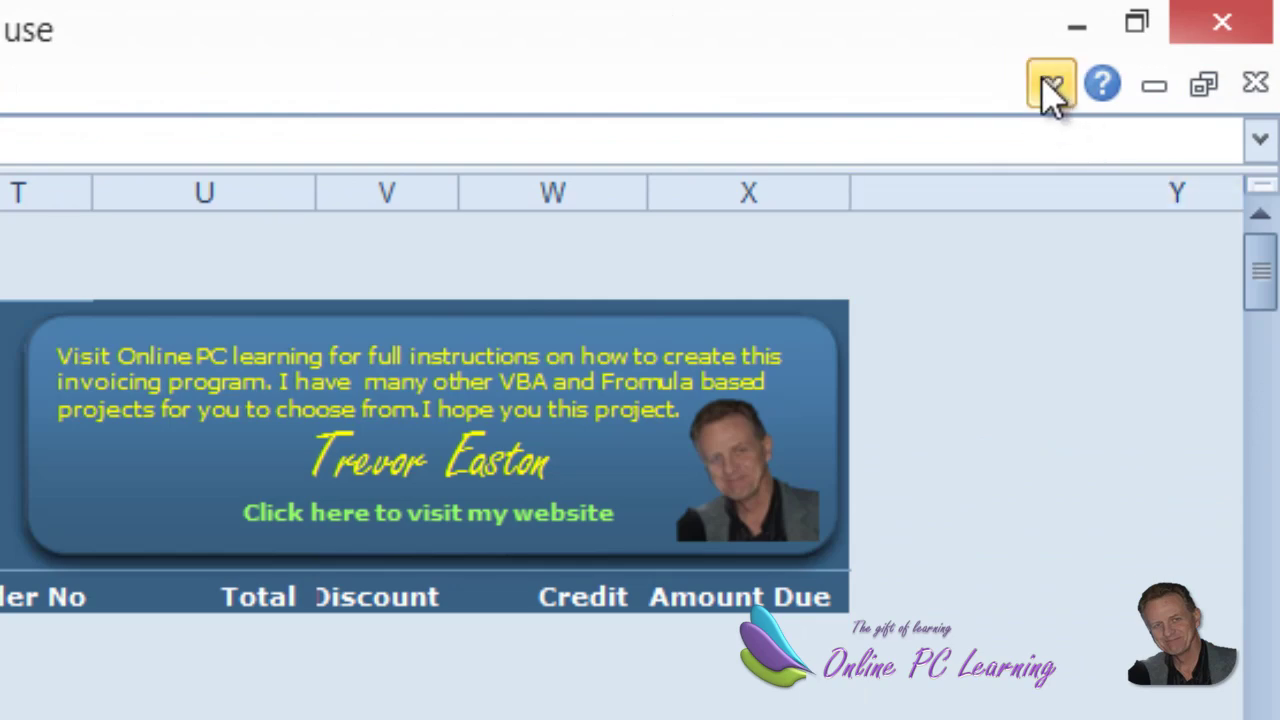
{"action": "left_click", "coordinate": [1053, 84]}
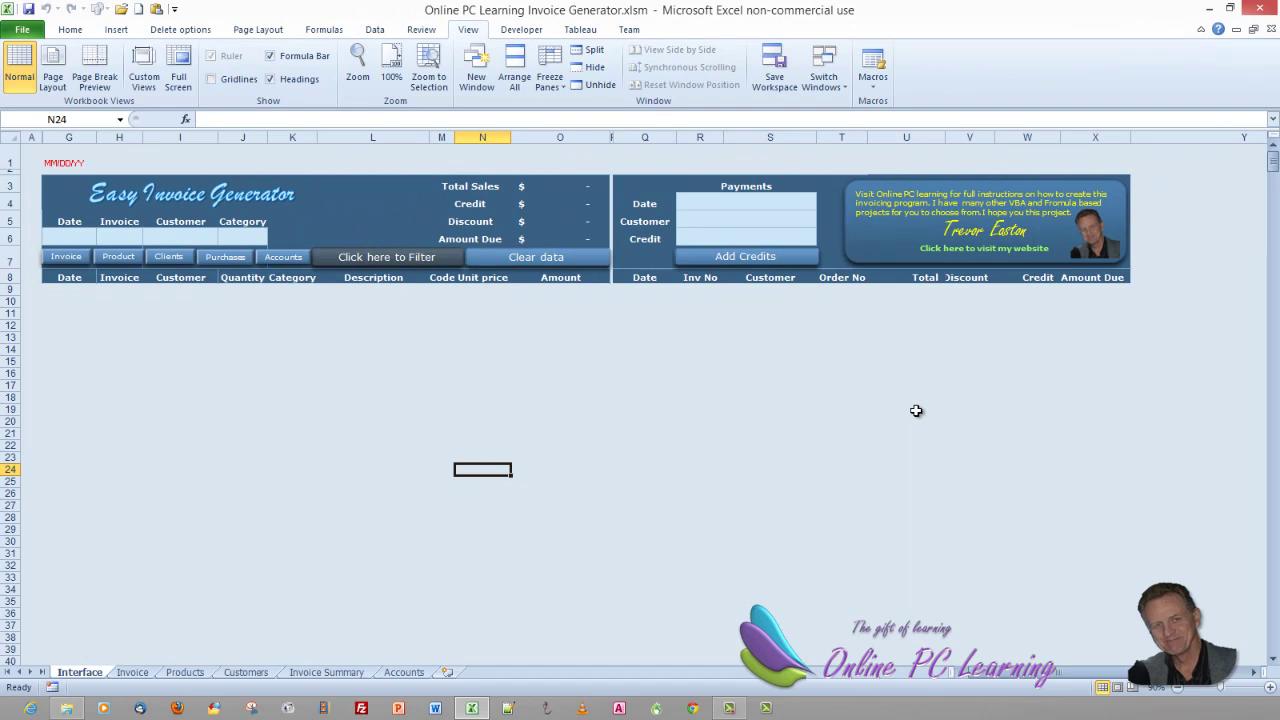
Step: Follow the Invoice link, return to the Interface sheet, and go to the defined name Summary
{"action": "left_click", "coordinate": [72, 262]}
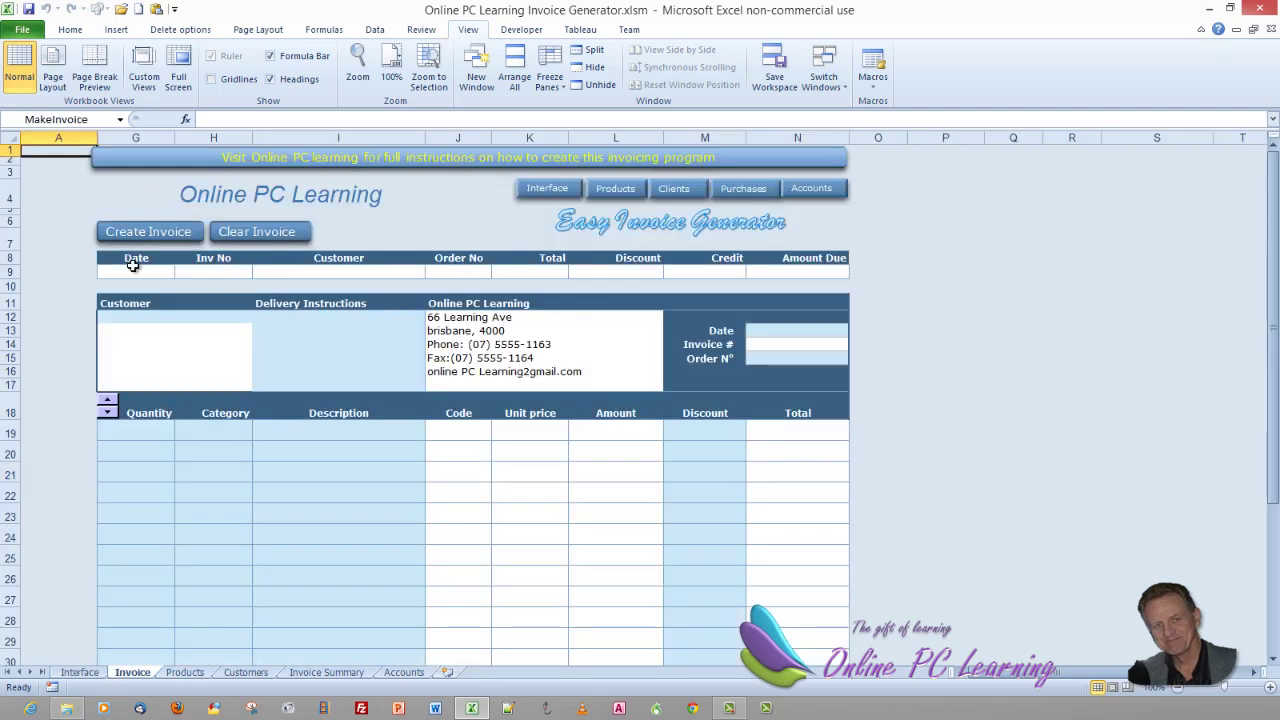
{"action": "left_click", "coordinate": [547, 188]}
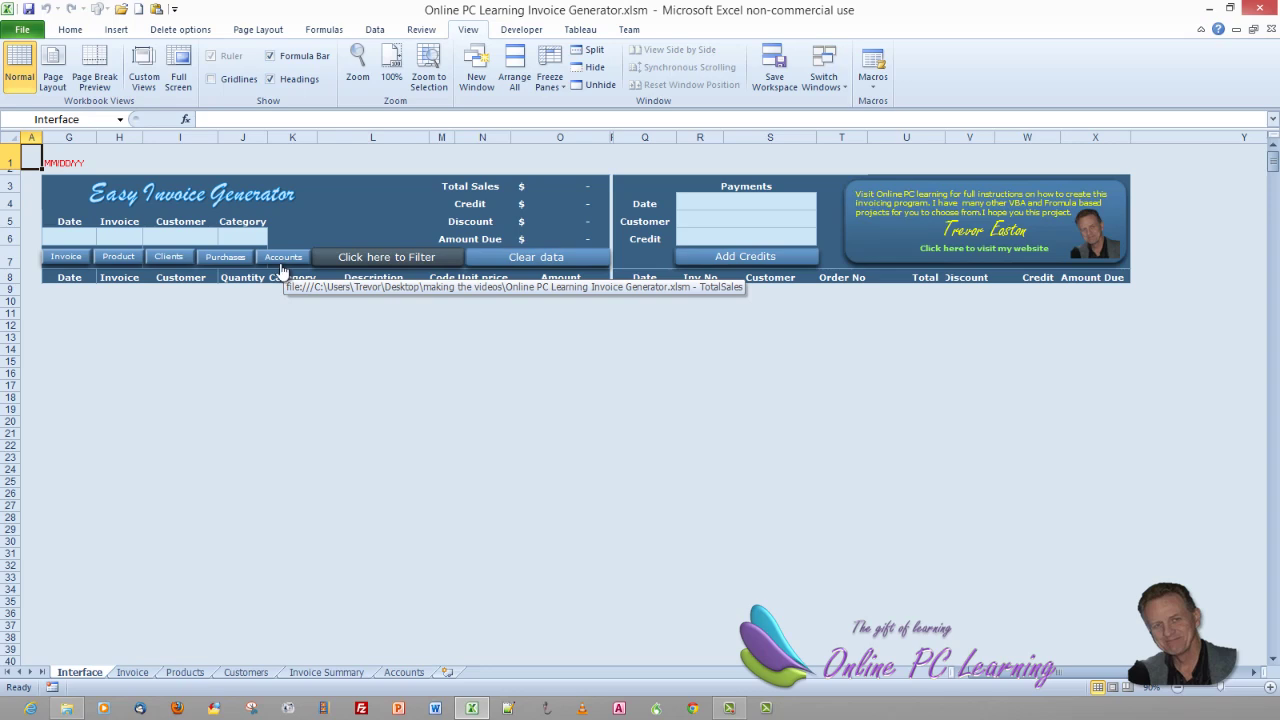
{"action": "left_click", "coordinate": [120, 119]}
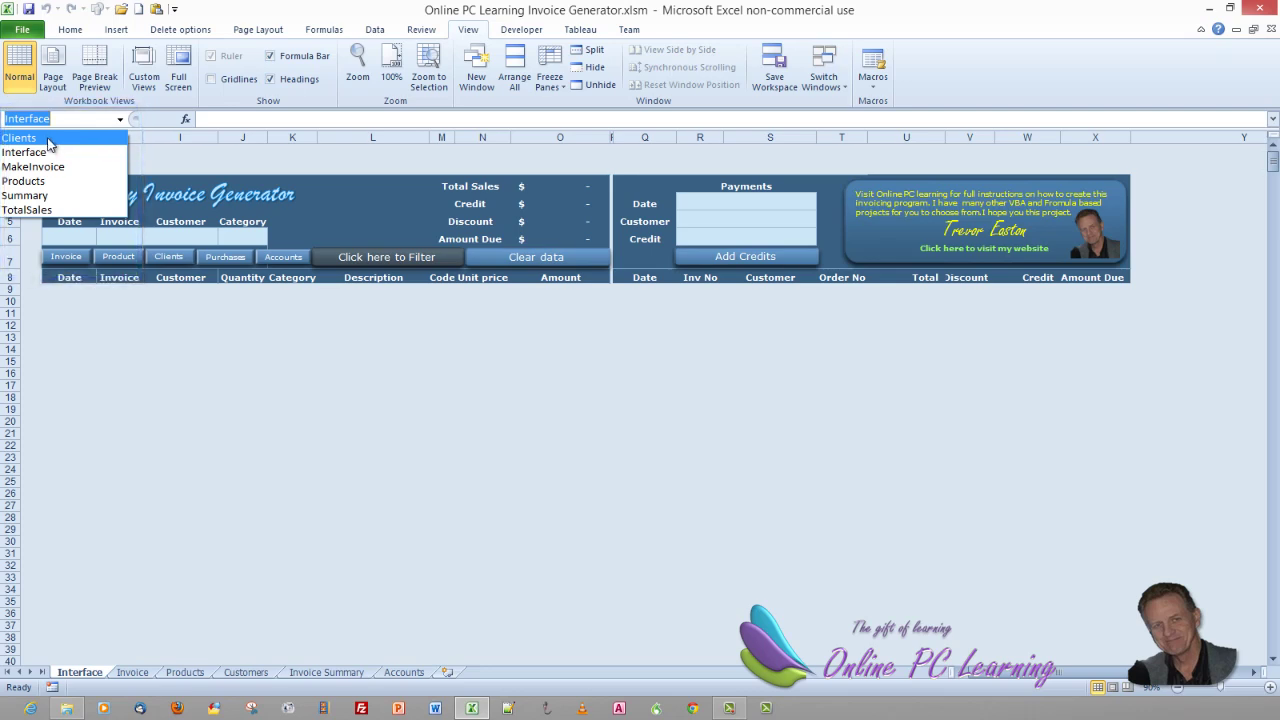
{"action": "left_click", "coordinate": [52, 202]}
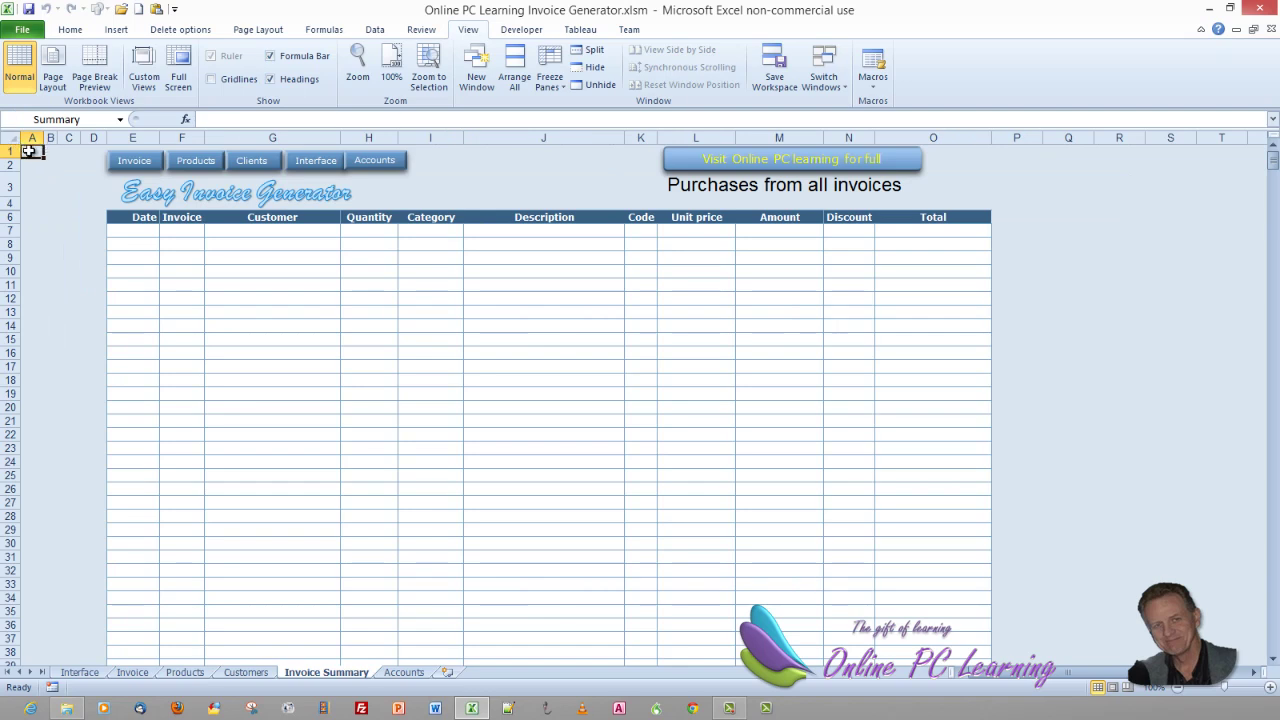
Step: Check which cell the defined name Summary refers to in the Name Manager, widening the Refers To column
{"action": "left_click", "coordinate": [74, 30]}
{"action": "left_click", "coordinate": [326, 30]}
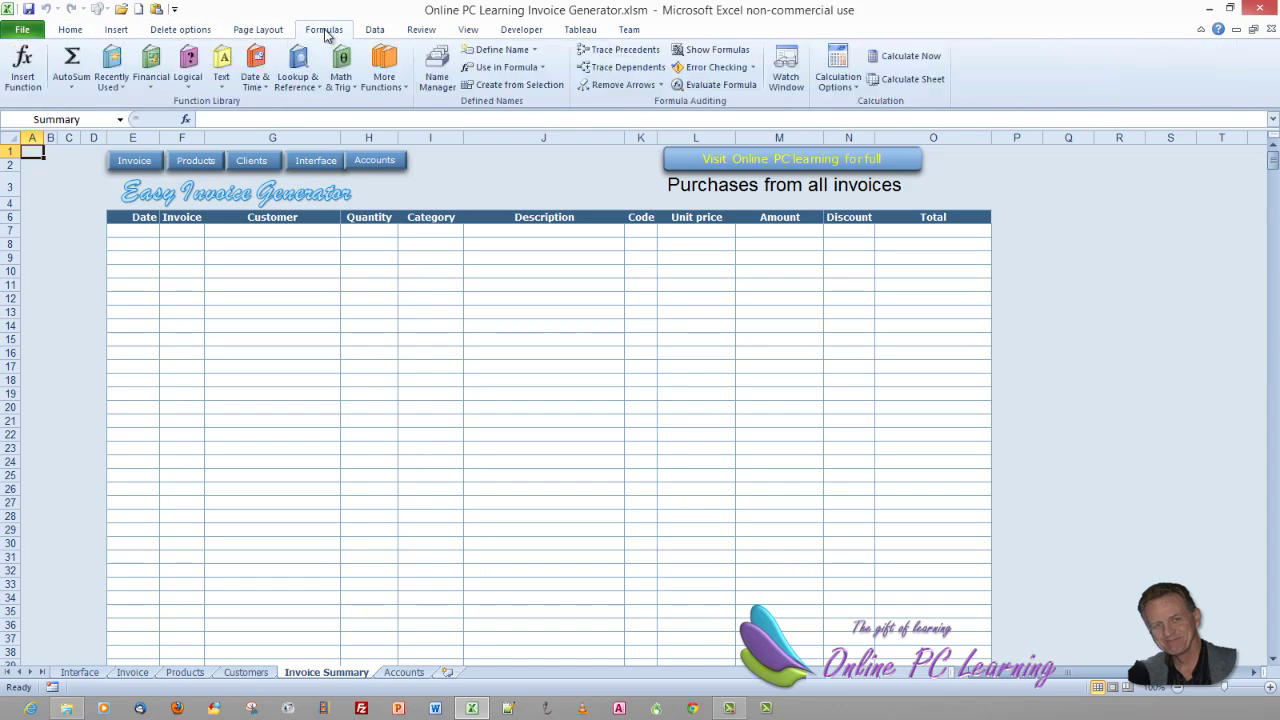
{"action": "left_click", "coordinate": [437, 70]}
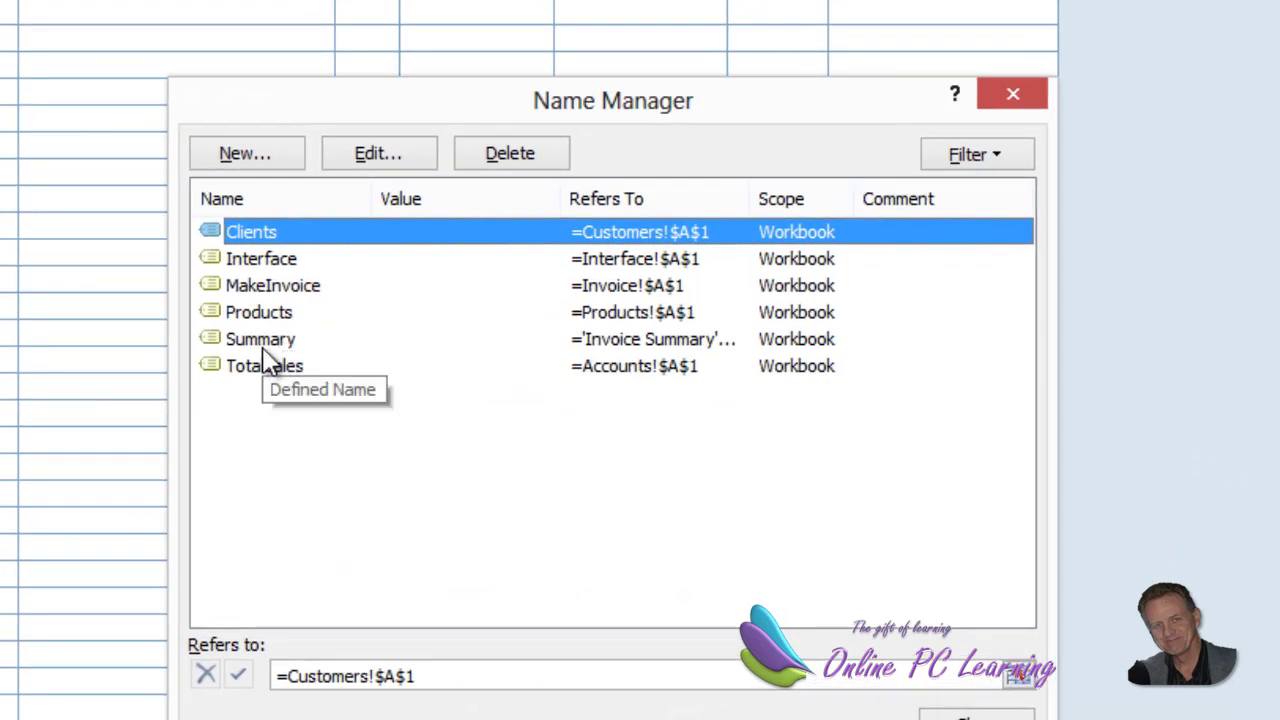
{"action": "left_click", "coordinate": [264, 345]}
{"action": "mouse_move", "coordinate": [760, 200]}
{"action": "left_mouse_down"}
{"action": "mouse_move", "coordinate": [907, 206]}
{"action": "mouse_move", "coordinate": [884, 206]}
{"action": "left_mouse_up"}
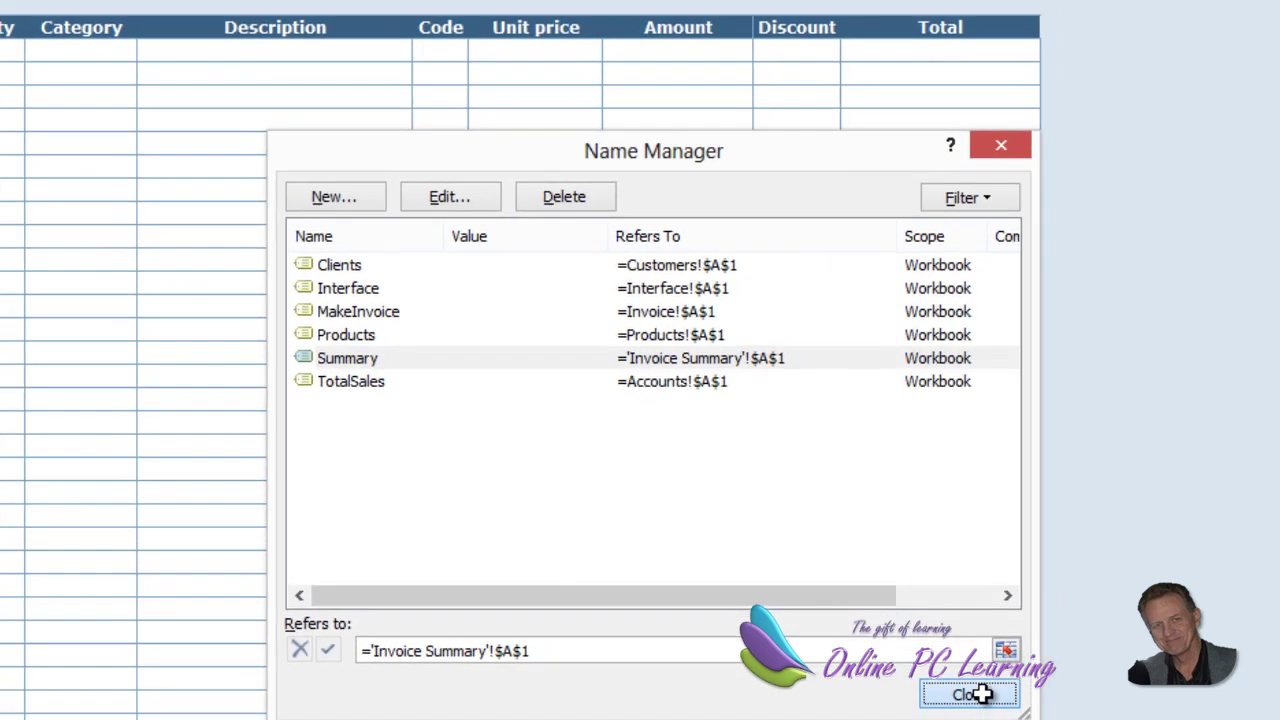
{"action": "left_click", "coordinate": [976, 716]}
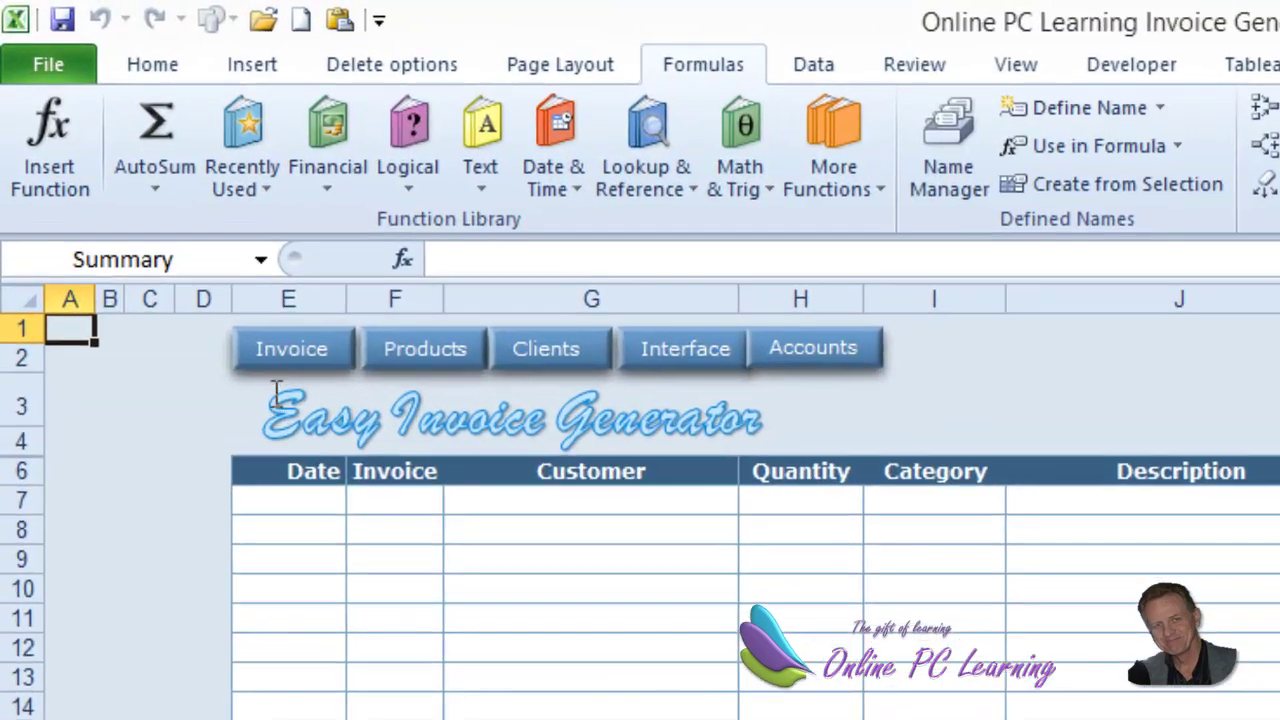
Step: Select cell A3 and its reference for naming, leave it unnamed, and go to the defined name Interface
{"action": "left_click", "coordinate": [80, 388]}
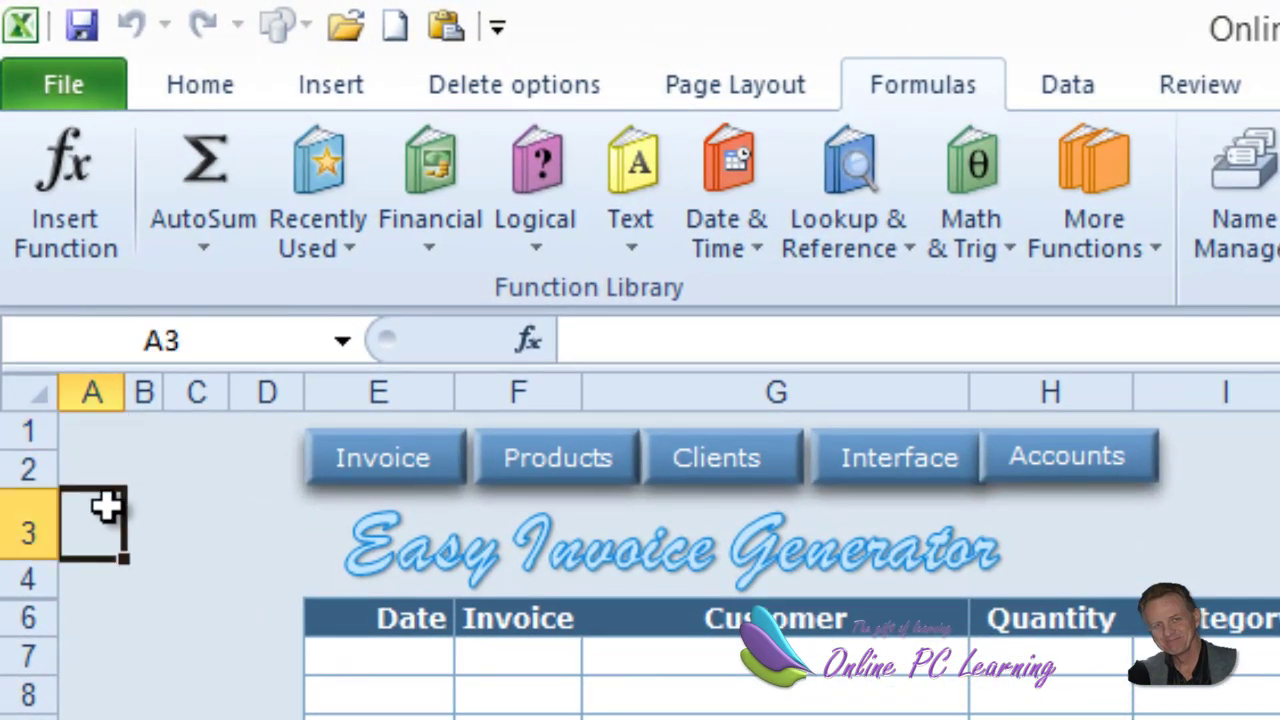
{"action": "left_click", "coordinate": [229, 343]}
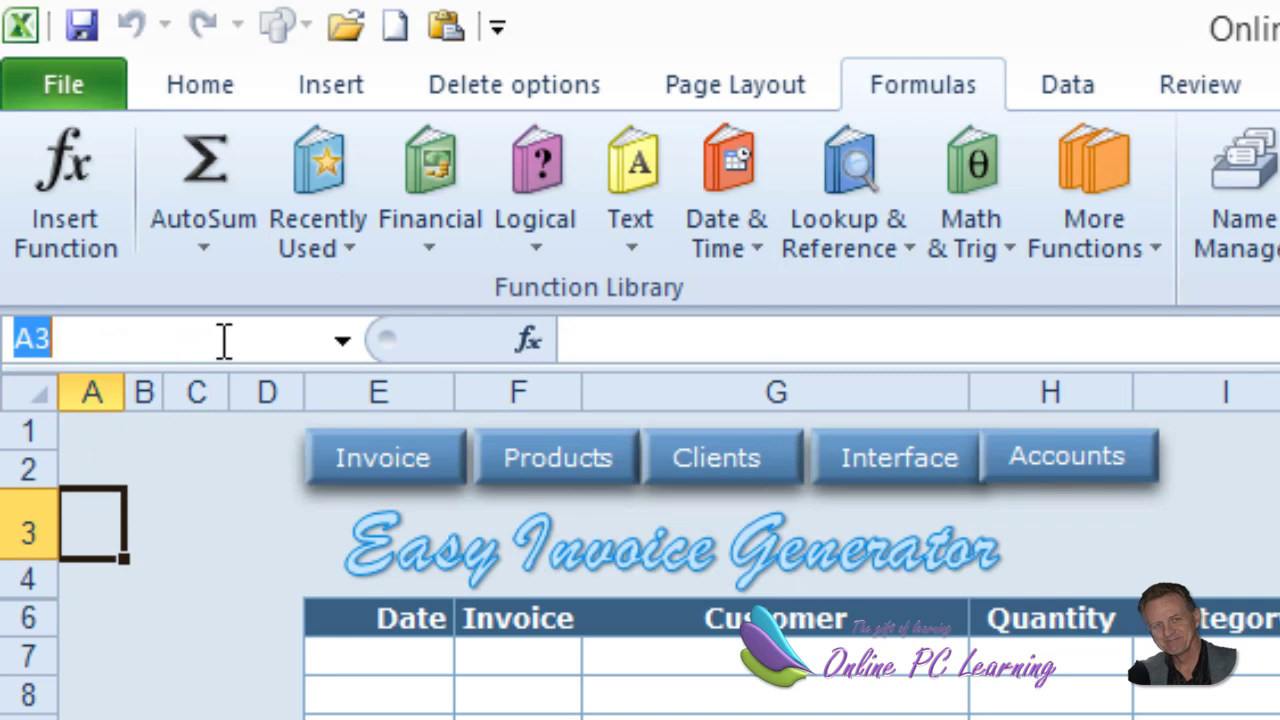
{"action": "left_click", "coordinate": [216, 534]}
{"action": "left_click", "coordinate": [342, 342]}
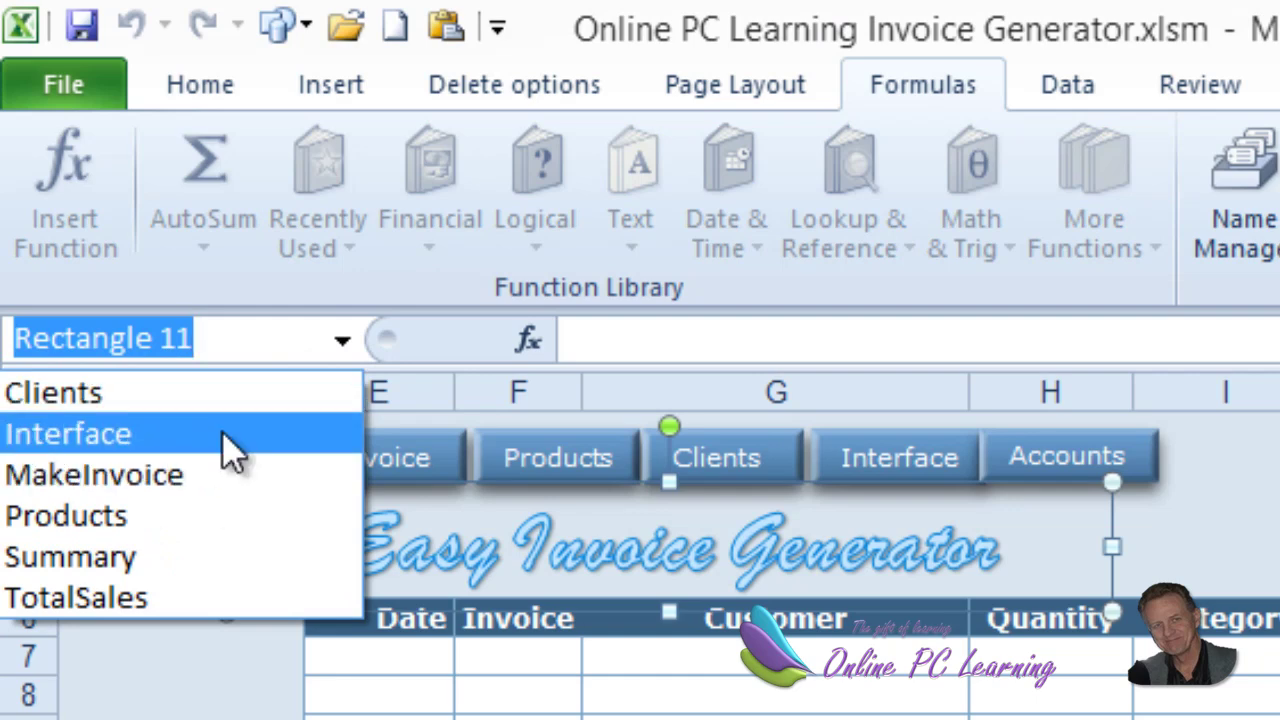
{"action": "left_click", "coordinate": [236, 443]}
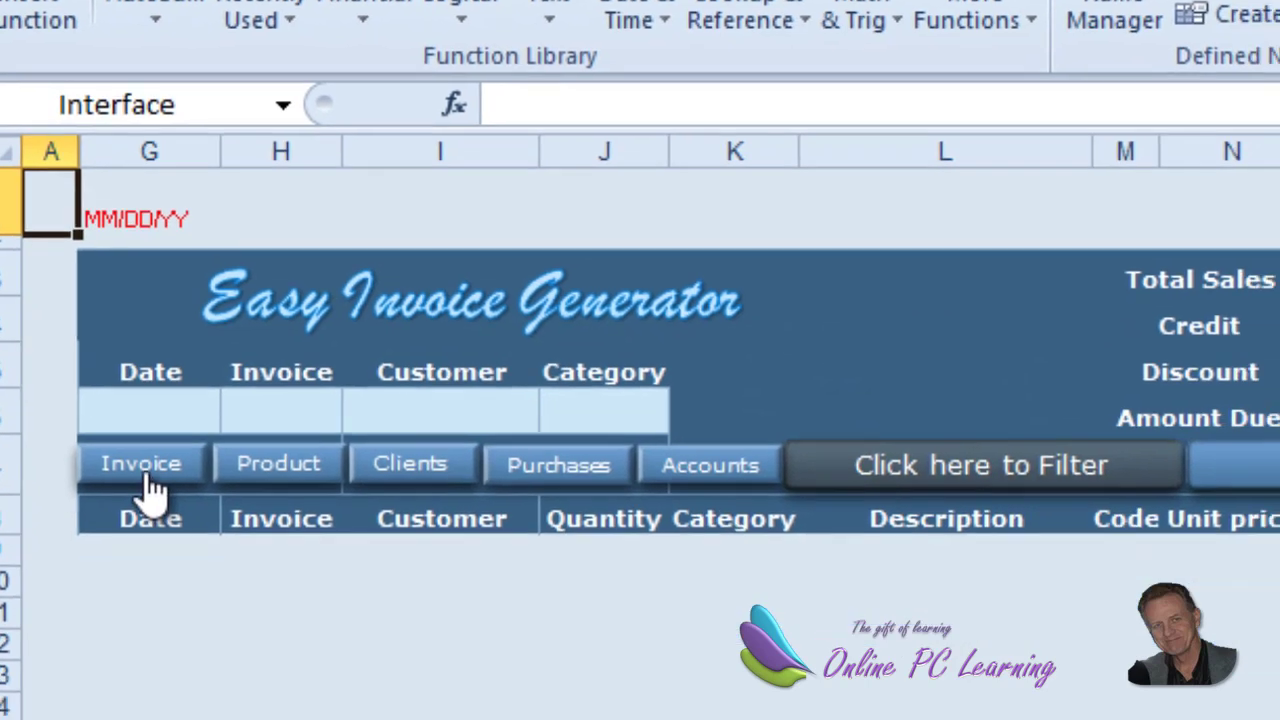
Step: Link the Invoice button on the Interface sheet to the defined name MakeInvoice in this document
{"action": "right_click", "coordinate": [190, 716]}
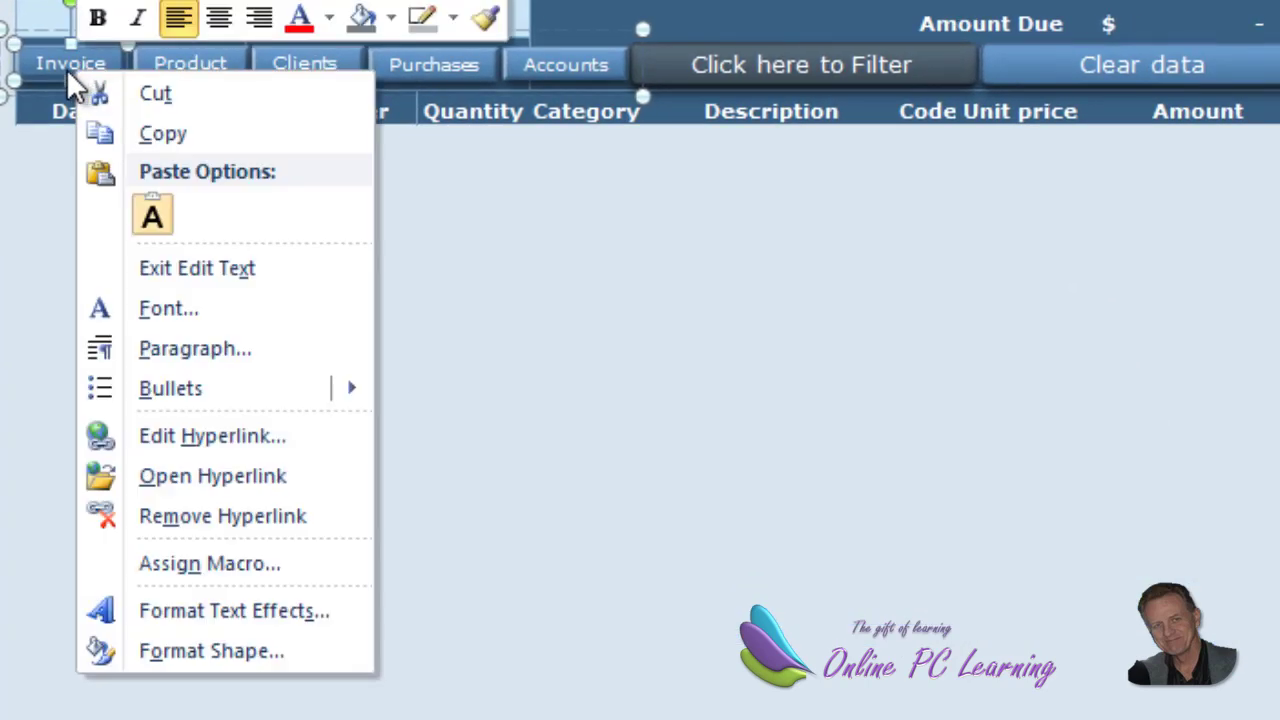
{"action": "left_click", "coordinate": [257, 430]}
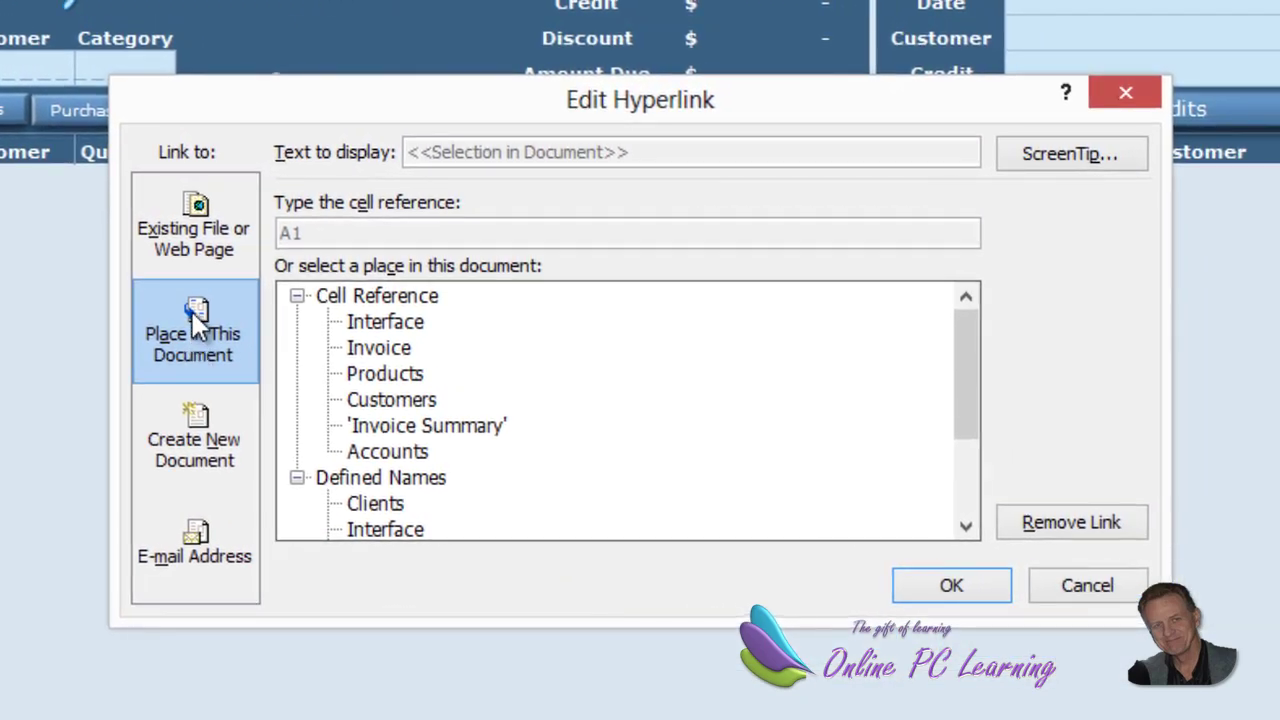
{"action": "left_click_drag", "start_coordinate": [969, 412], "coordinate": [974, 501]}
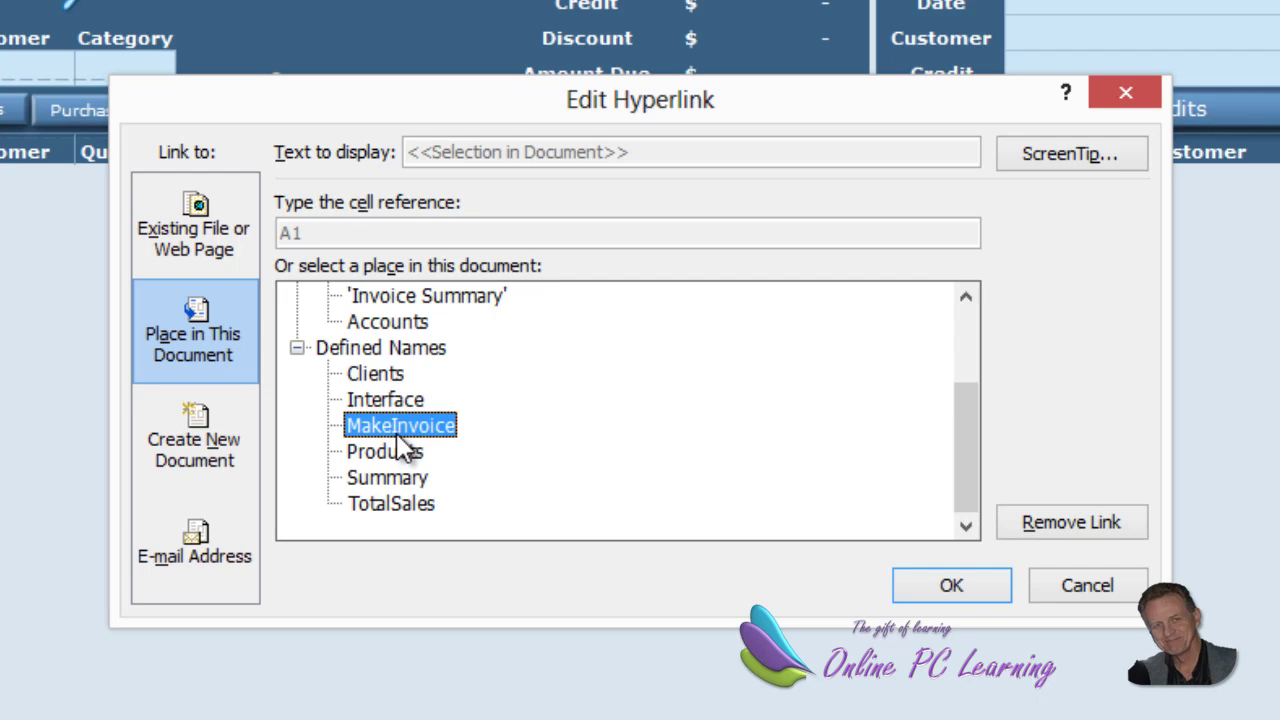
{"action": "left_click", "coordinate": [958, 596]}
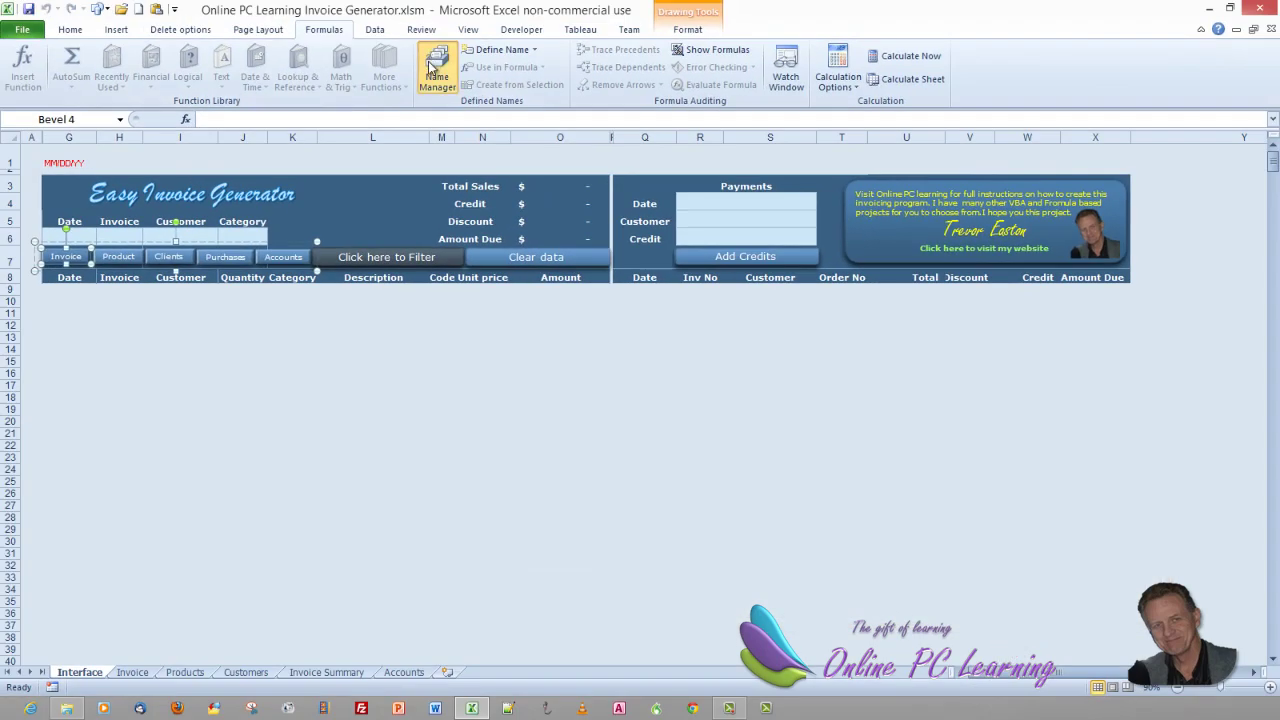
Step: Review the workbook's defined names and their references in the Name Manager, and deselect the Invoice button
{"action": "left_click", "coordinate": [435, 73]}
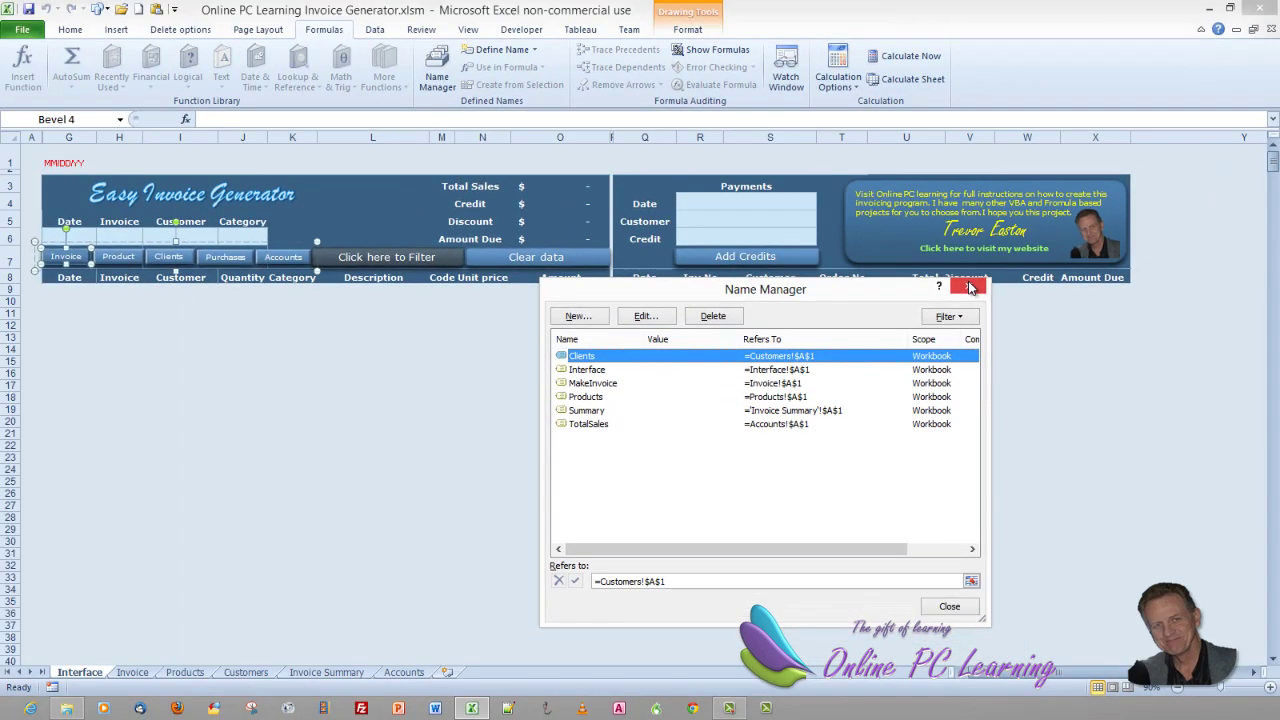
{"action": "left_click", "coordinate": [1003, 38]}
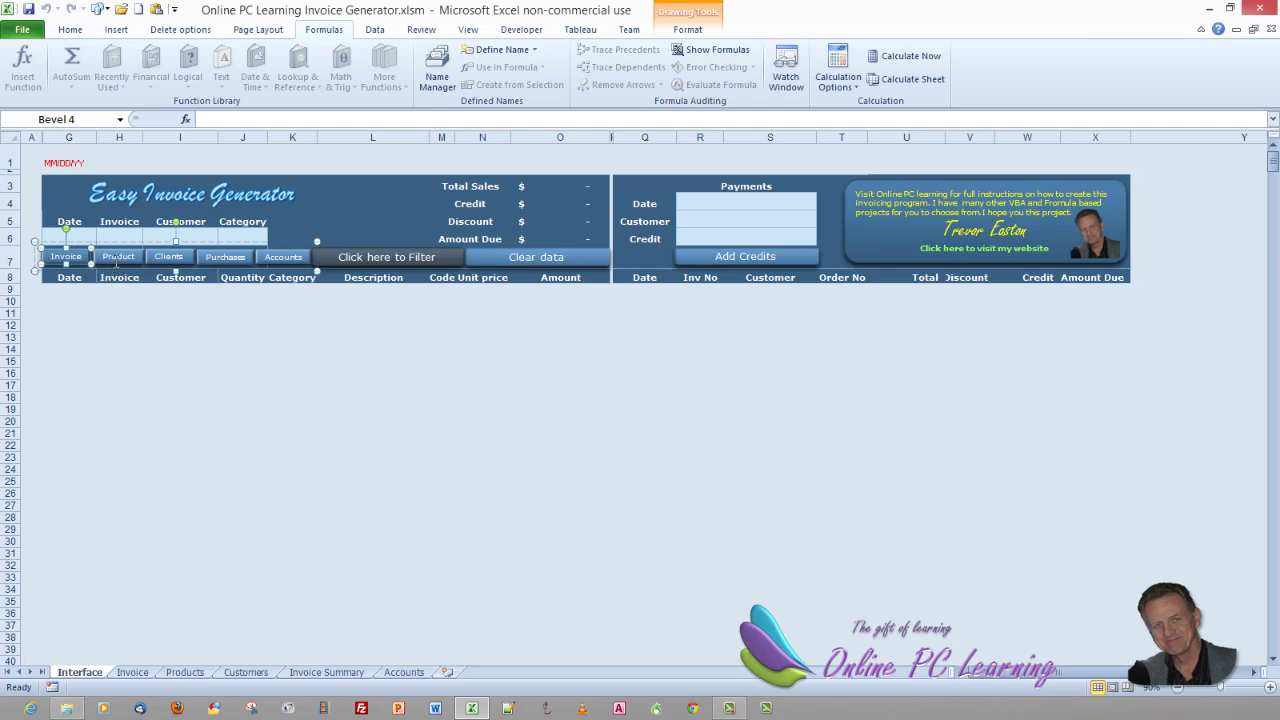
{"action": "left_click", "coordinate": [130, 327]}
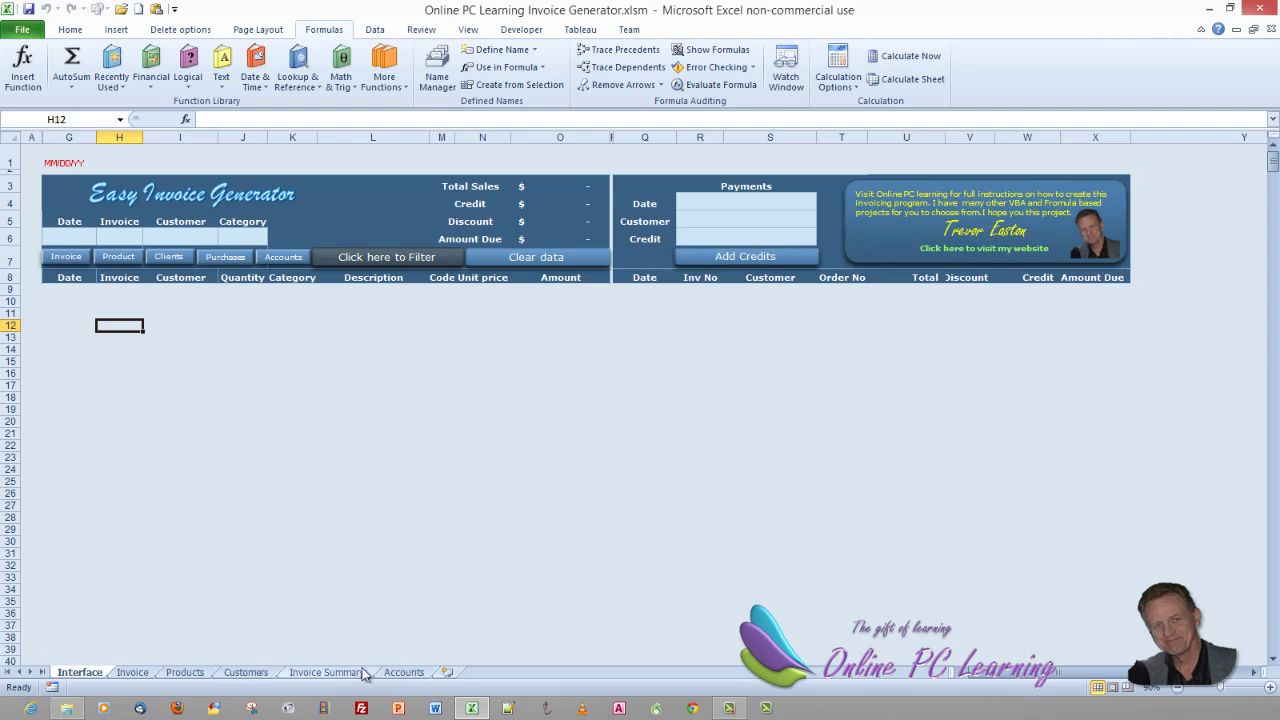
Step: Test the Clients link to the Customers sheet and return to the Interface sheet
{"action": "left_click", "coordinate": [172, 258]}
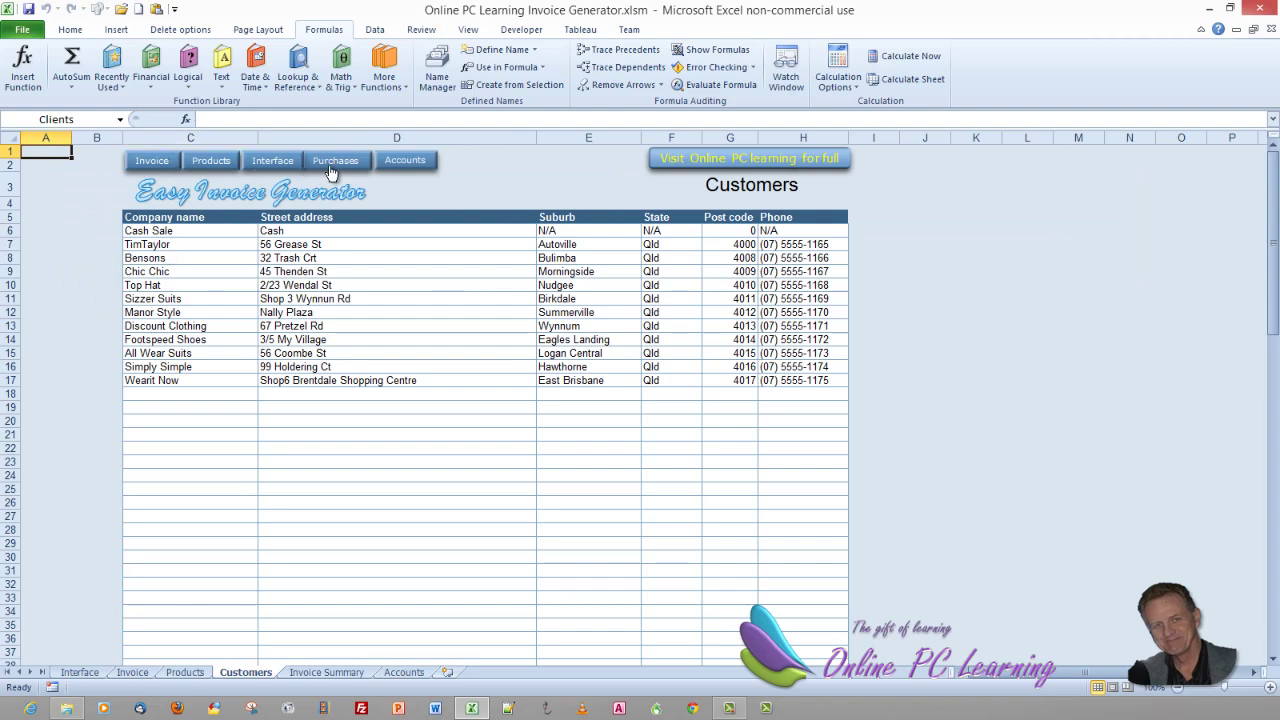
{"action": "left_click", "coordinate": [276, 163]}
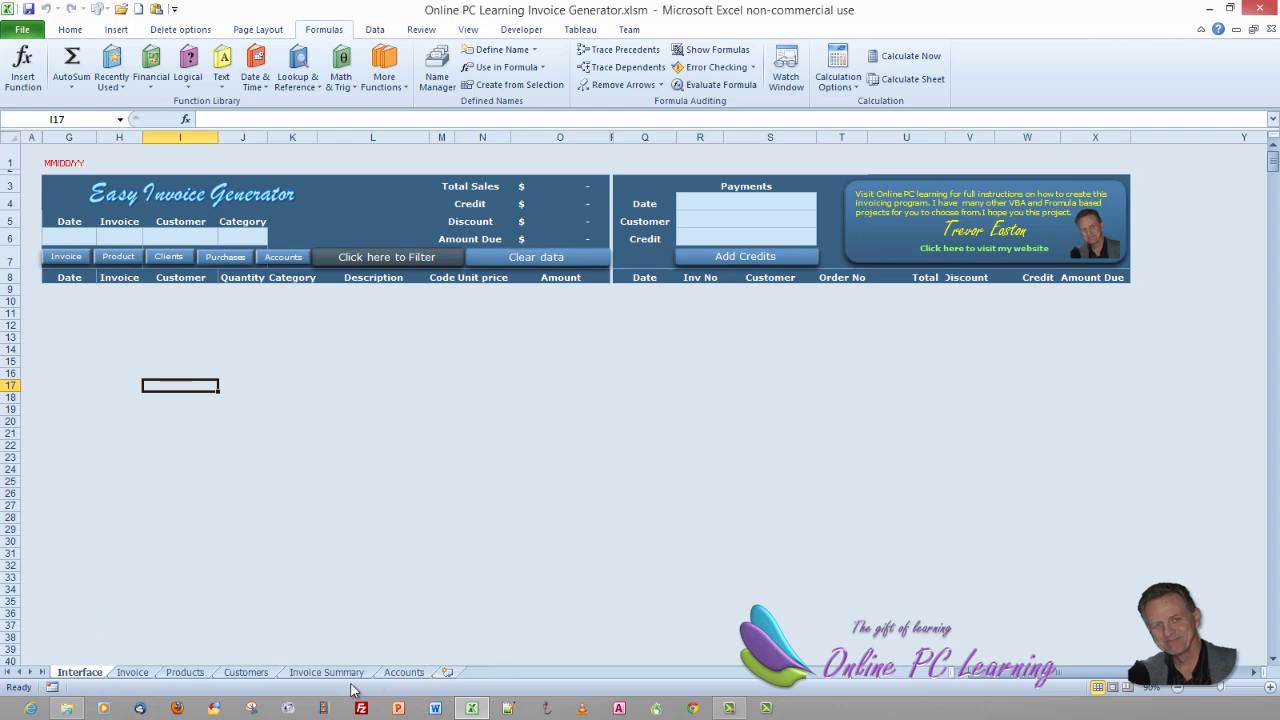
Step: Turn off Show sheet tabs in the advanced display options for this workbook
{"action": "left_click", "coordinate": [22, 31]}
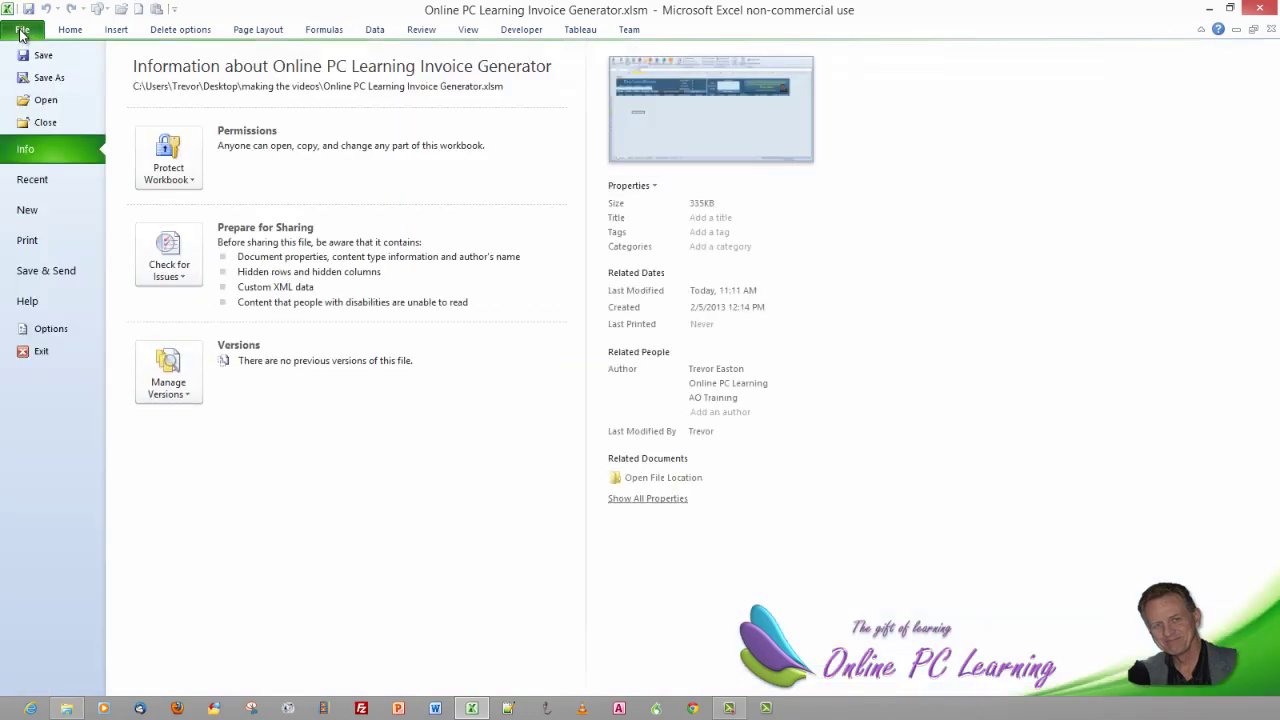
{"action": "left_click", "coordinate": [45, 333]}
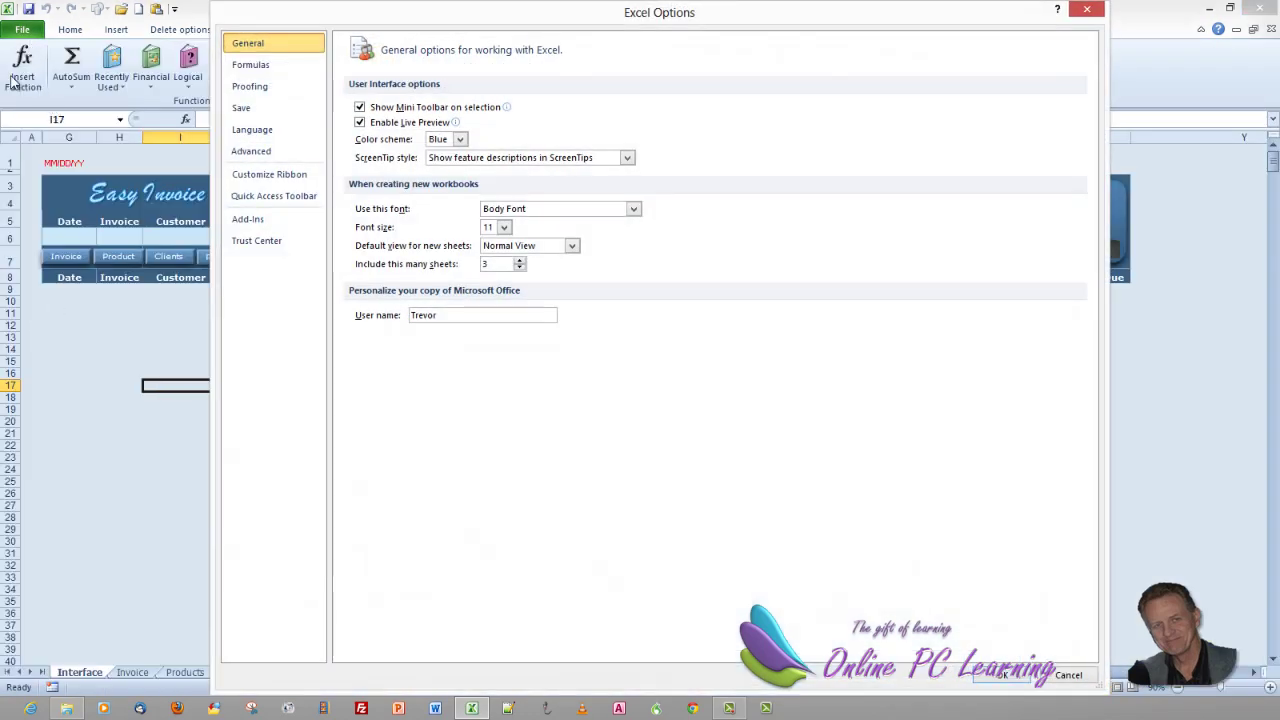
{"action": "left_click", "coordinate": [282, 155]}
{"action": "scroll", "coordinate": [690, 335], "scroll_direction": "down", "scroll_amount": 7}
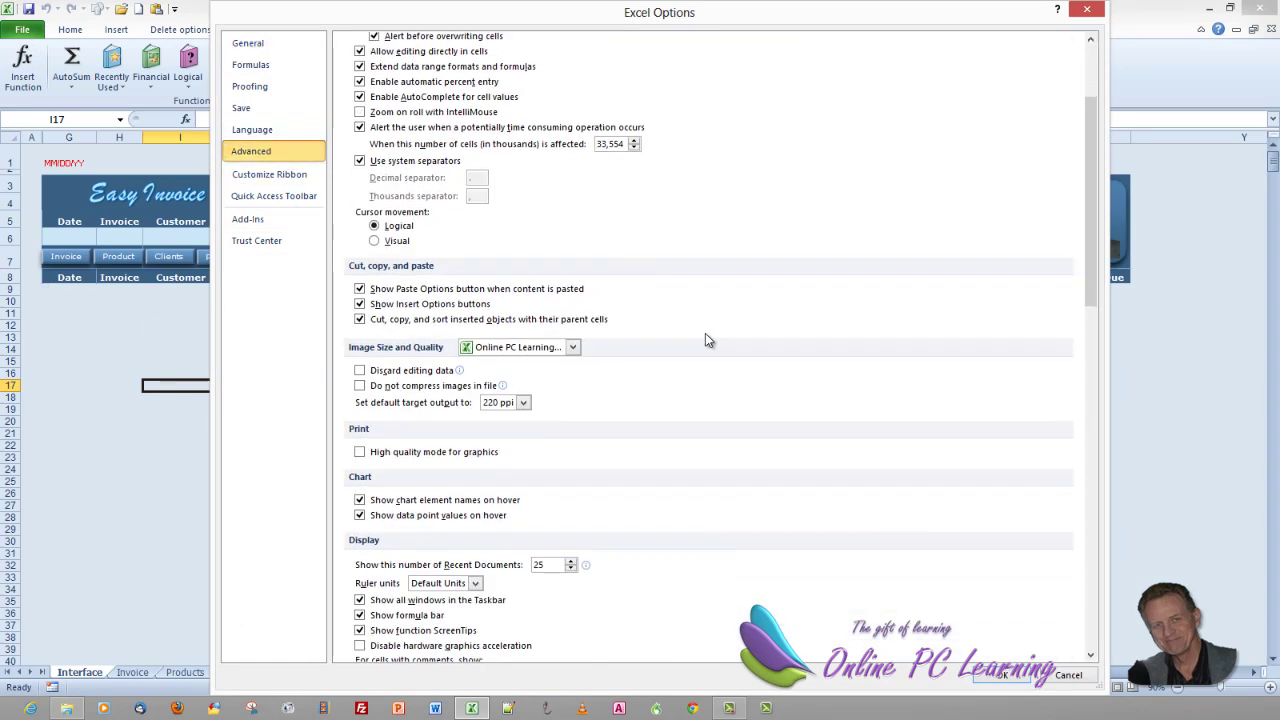
{"action": "scroll", "coordinate": [716, 345], "scroll_direction": "down", "scroll_amount": 5}
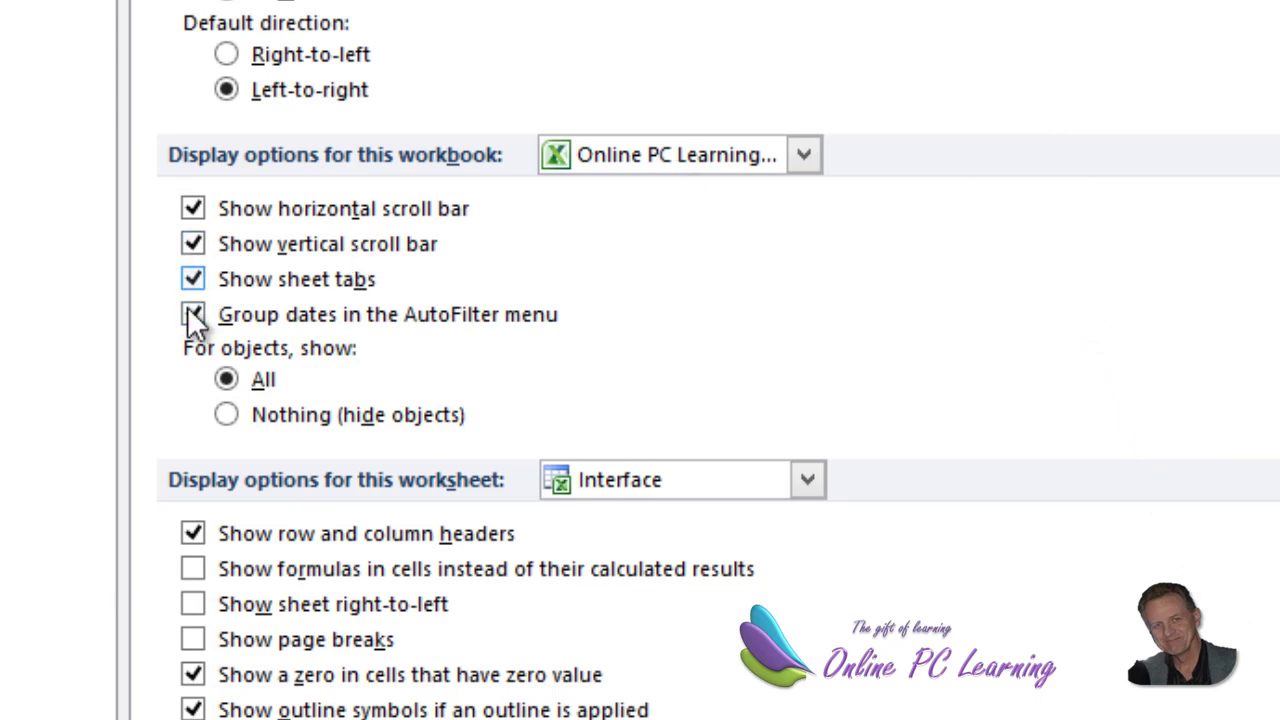
{"action": "left_click", "coordinate": [193, 278]}
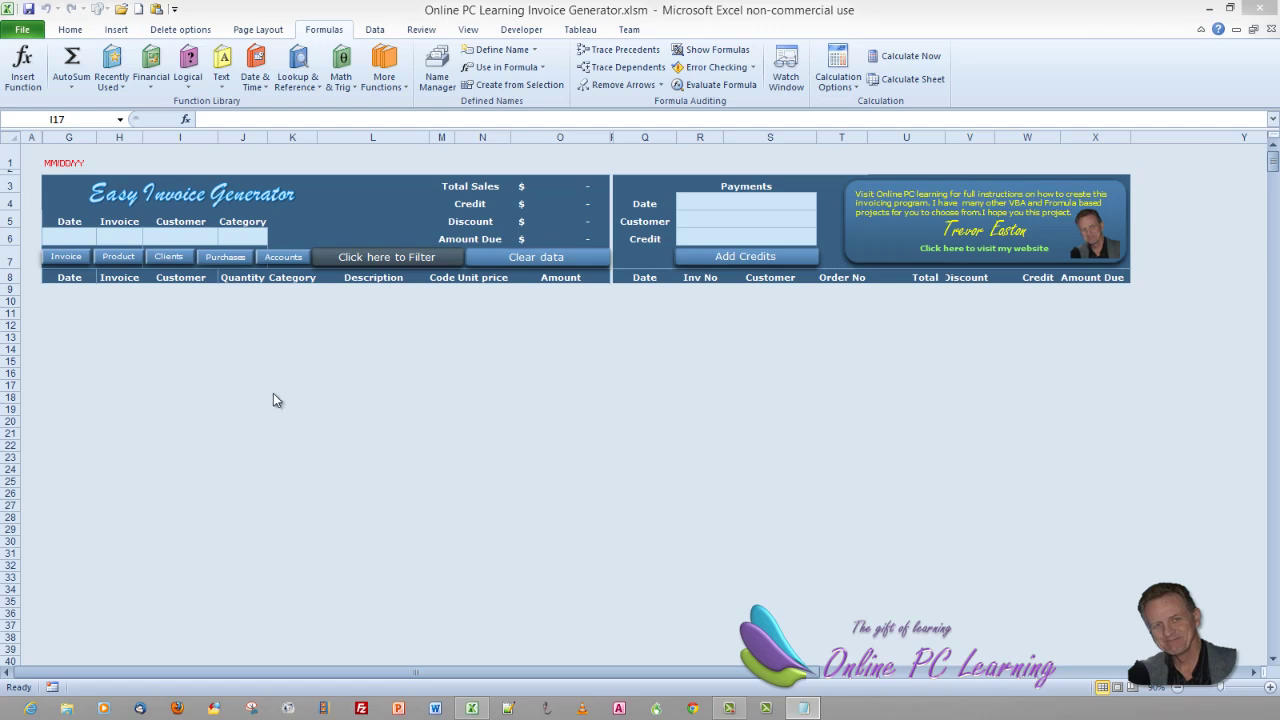
Step: Open the Invoice sheet through its link on the Interface sheet
{"action": "left_click", "coordinate": [68, 264]}
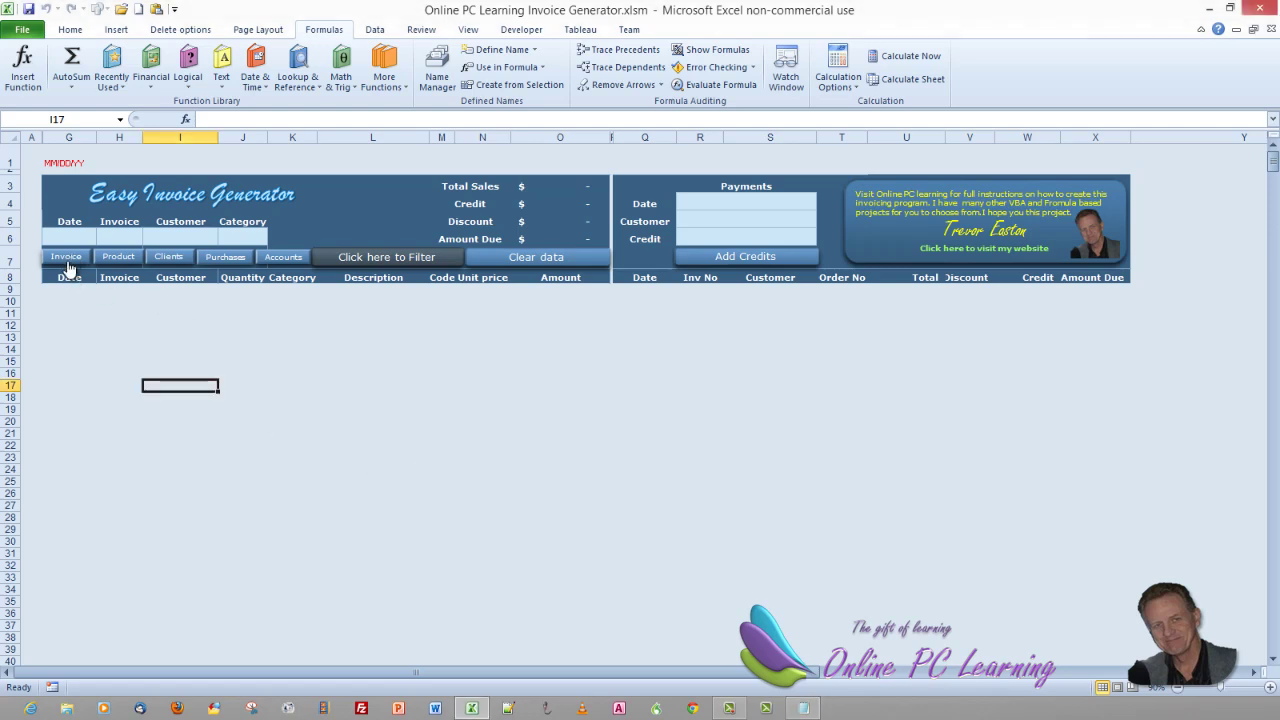
{"action": "left_click", "coordinate": [68, 258]}
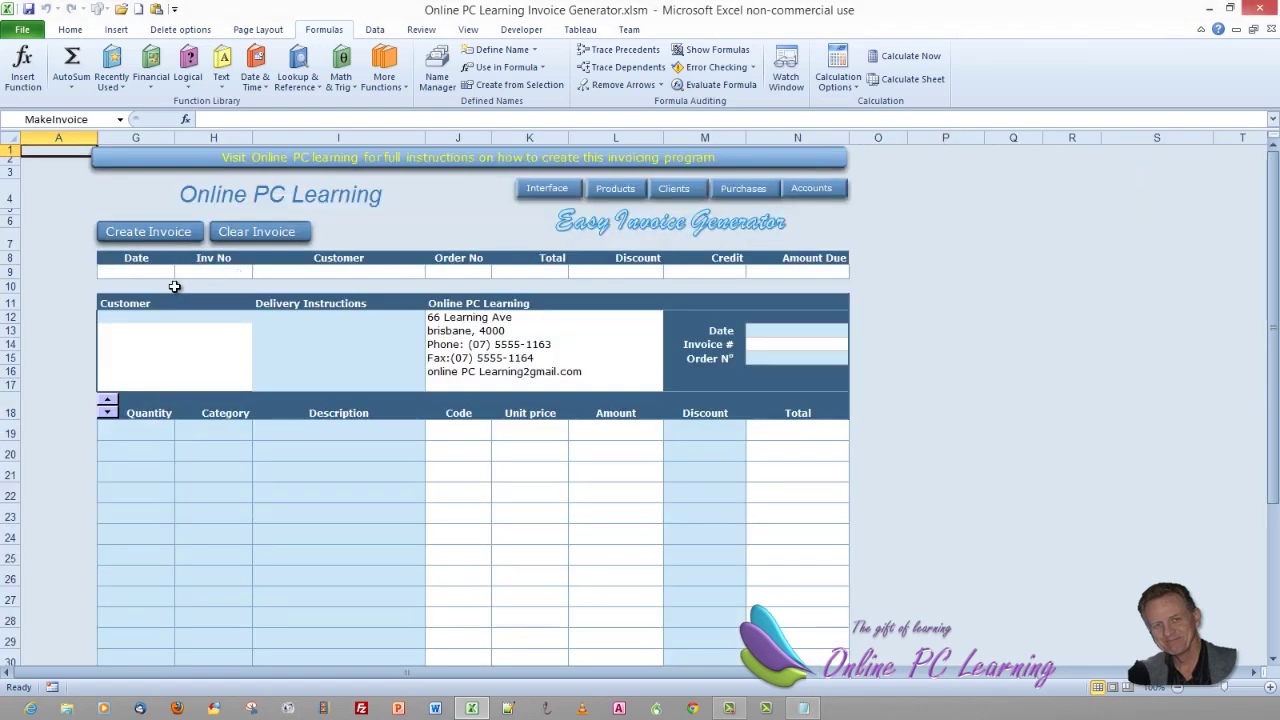
Step: Name the range G9:N9, the blank row under the Date to Amount Due headings, as Accounts
{"action": "left_click_drag", "start_coordinate": [117, 271], "coordinate": [820, 271]}
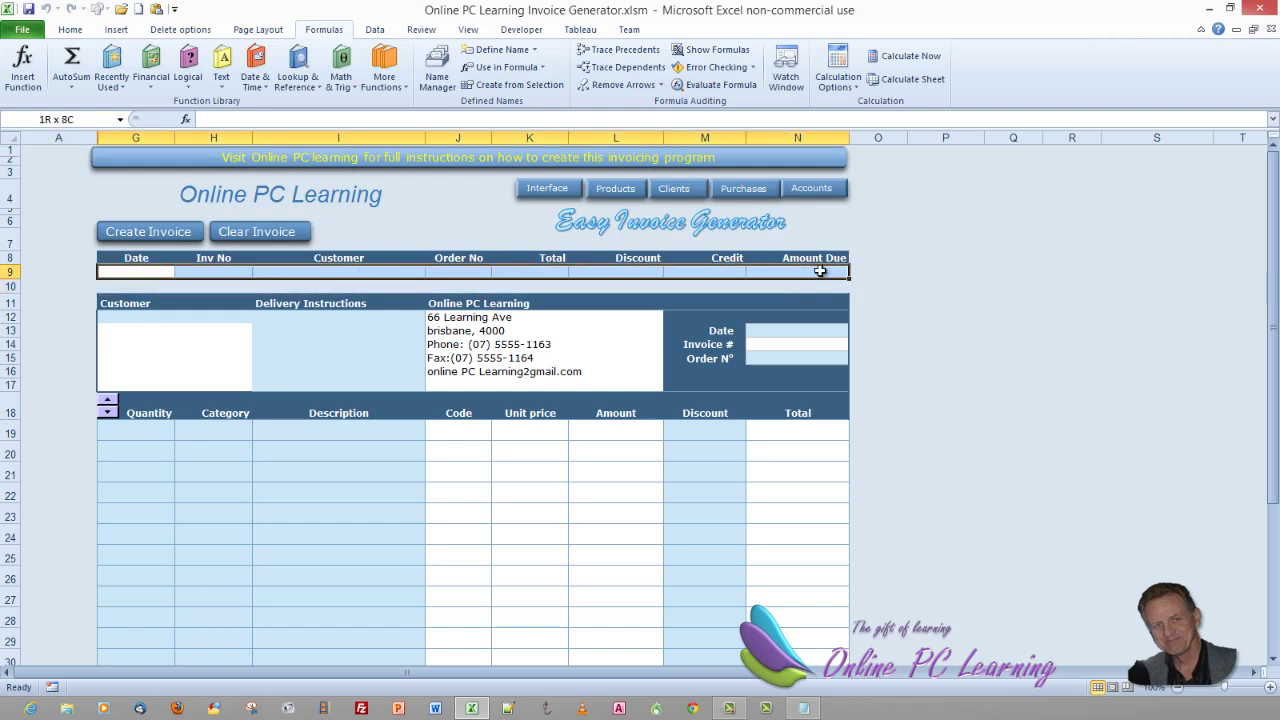
{"action": "left_click", "coordinate": [145, 275]}
{"action": "left_click_drag", "start_coordinate": [165, 274], "coordinate": [817, 275]}
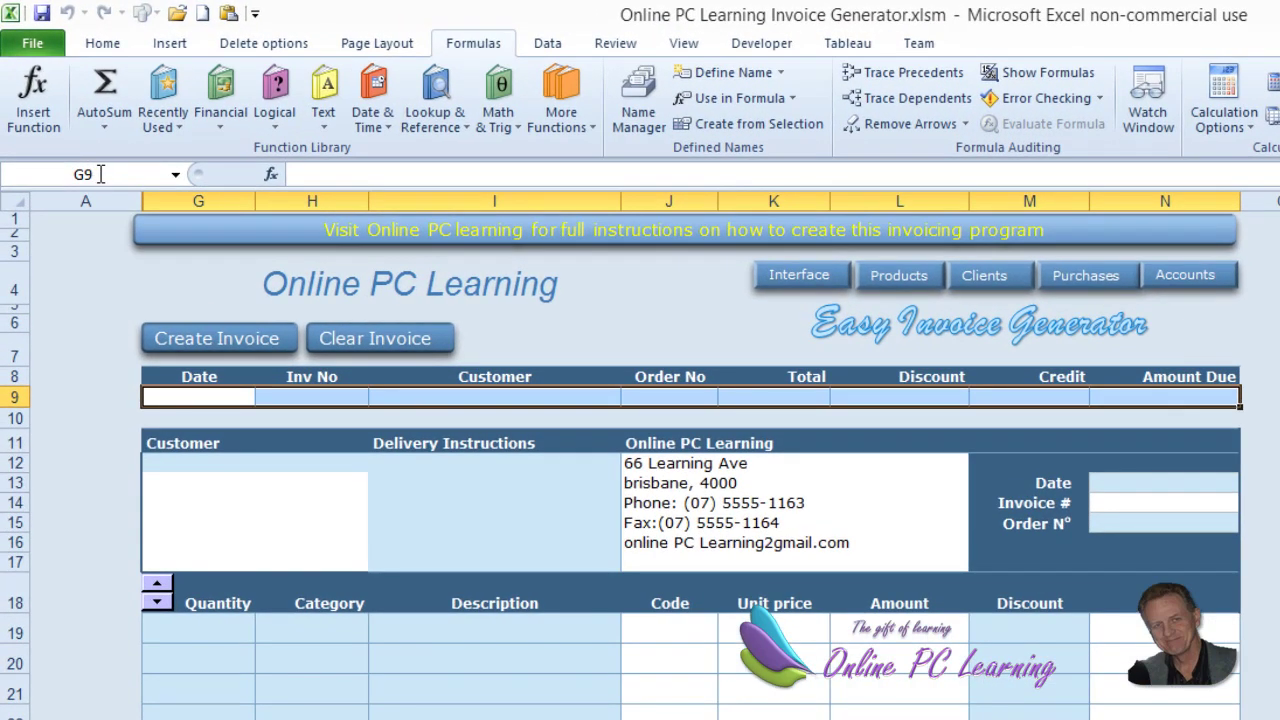
{"action": "left_click", "coordinate": [100, 174]}
{"action": "type", "text": "Accounts"}
{"action": "key", "text": "Return"}
Step: Switch to the Products sheet and test the Accounts name by jumping to its range from there
{"action": "left_click", "coordinate": [908, 284]}
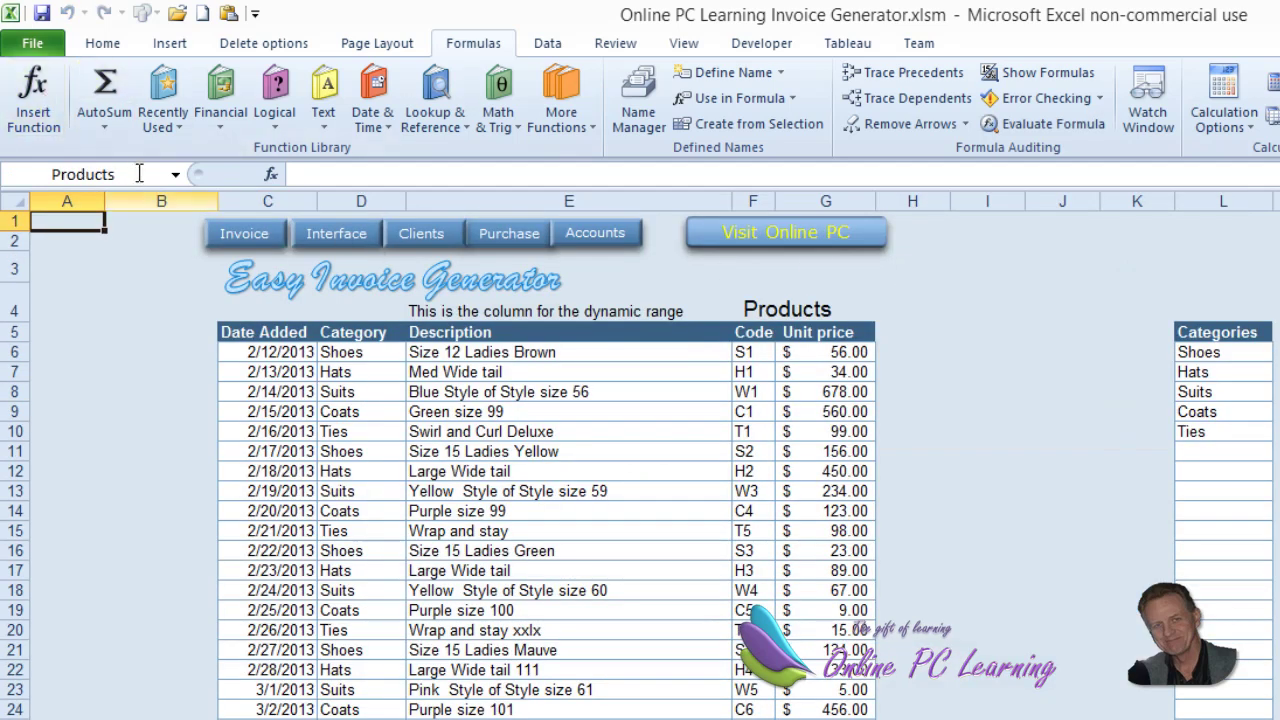
{"action": "left_click", "coordinate": [175, 175]}
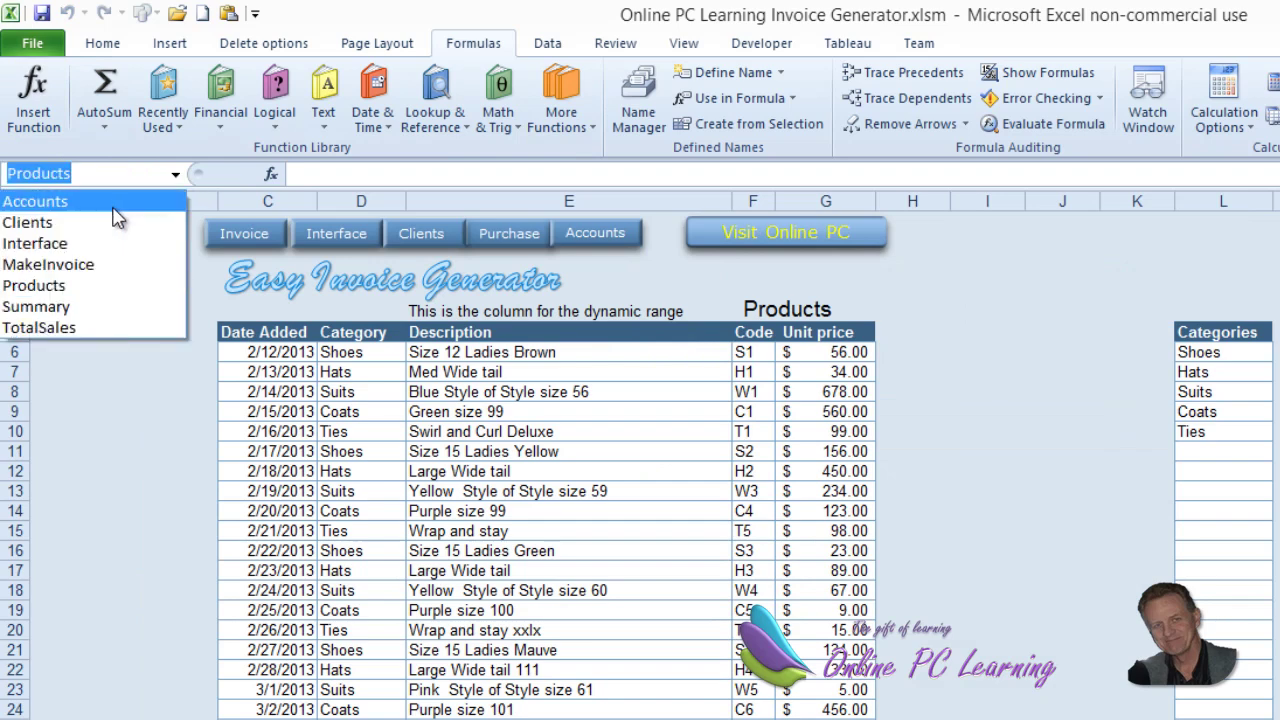
{"action": "left_click", "coordinate": [113, 207]}
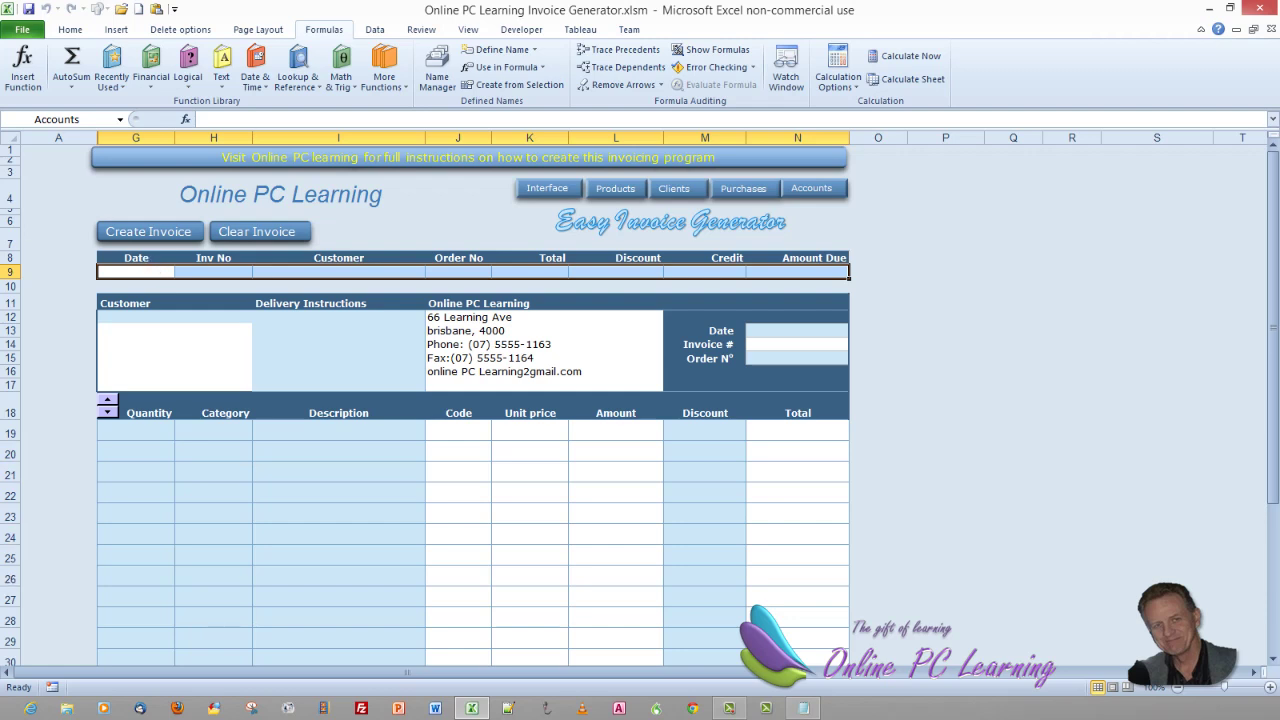
Step: Test the spin button beside Quantity until all hidden invoice rows through row 49 are shown, and select cell G49
{"action": "left_click", "coordinate": [432, 428]}
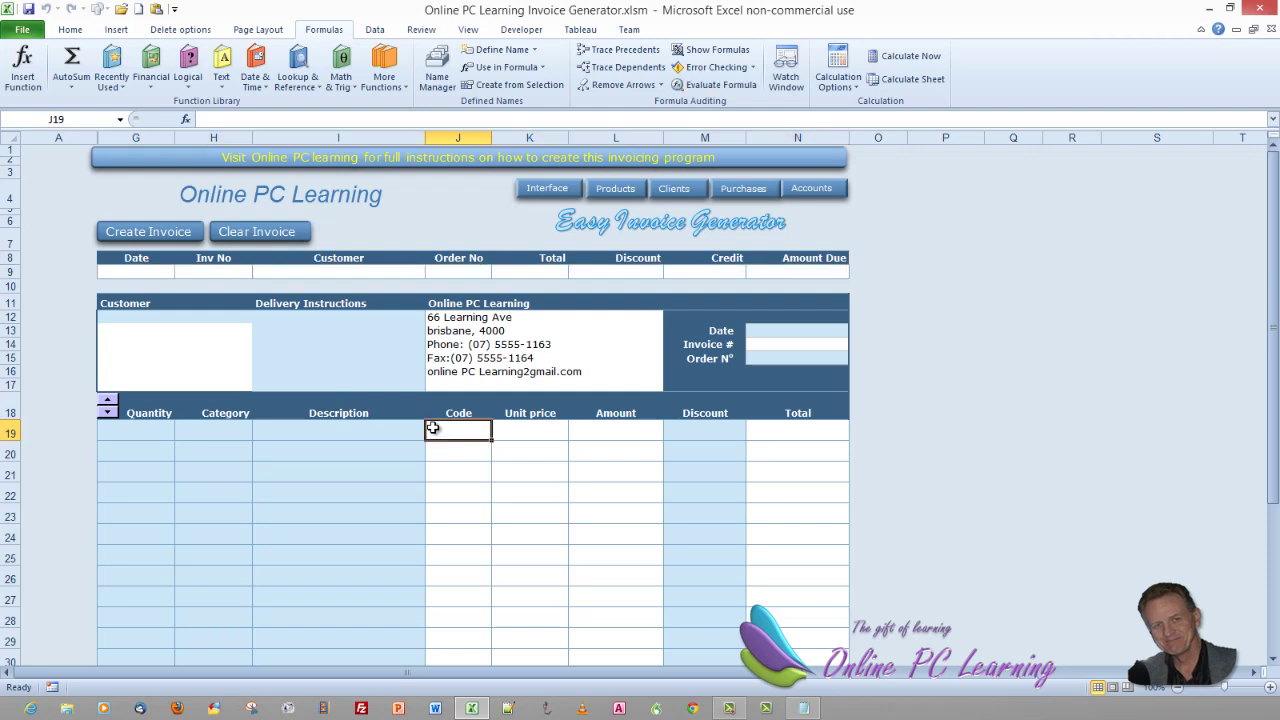
{"action": "scroll", "coordinate": [432, 428], "scroll_direction": "down", "scroll_amount": 3}
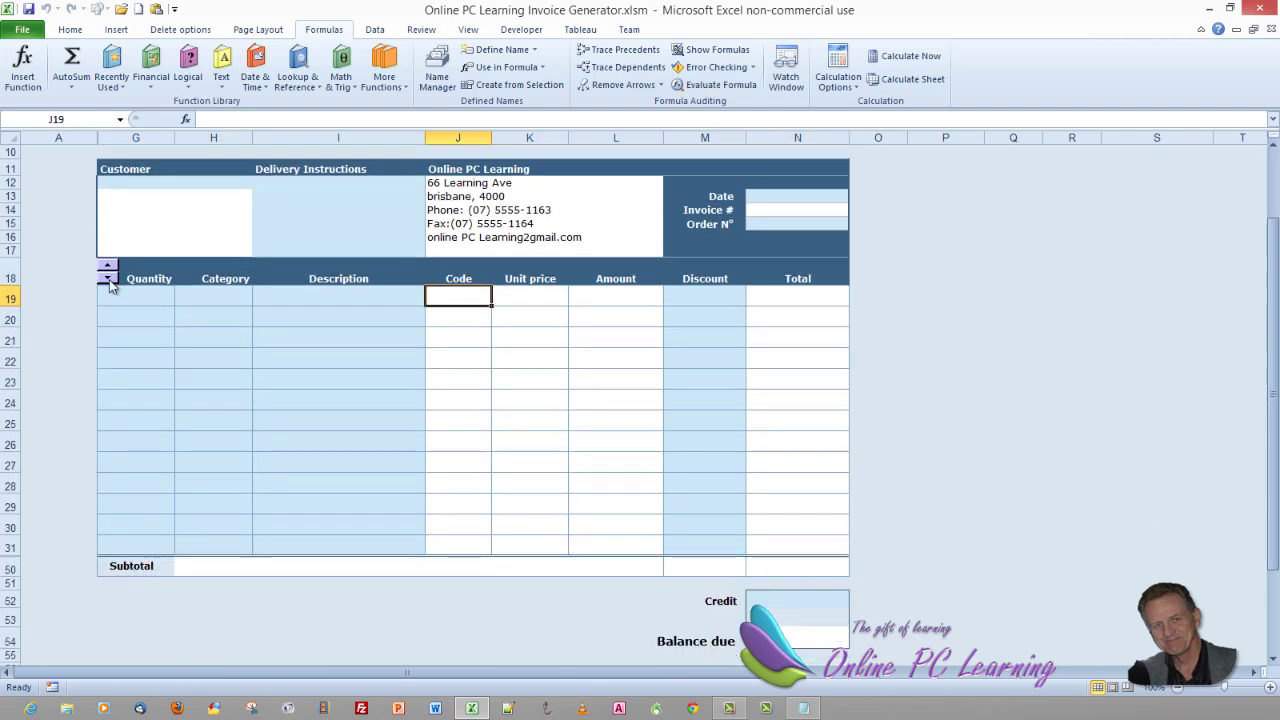
{"action": "left_click", "coordinate": [108, 279]}
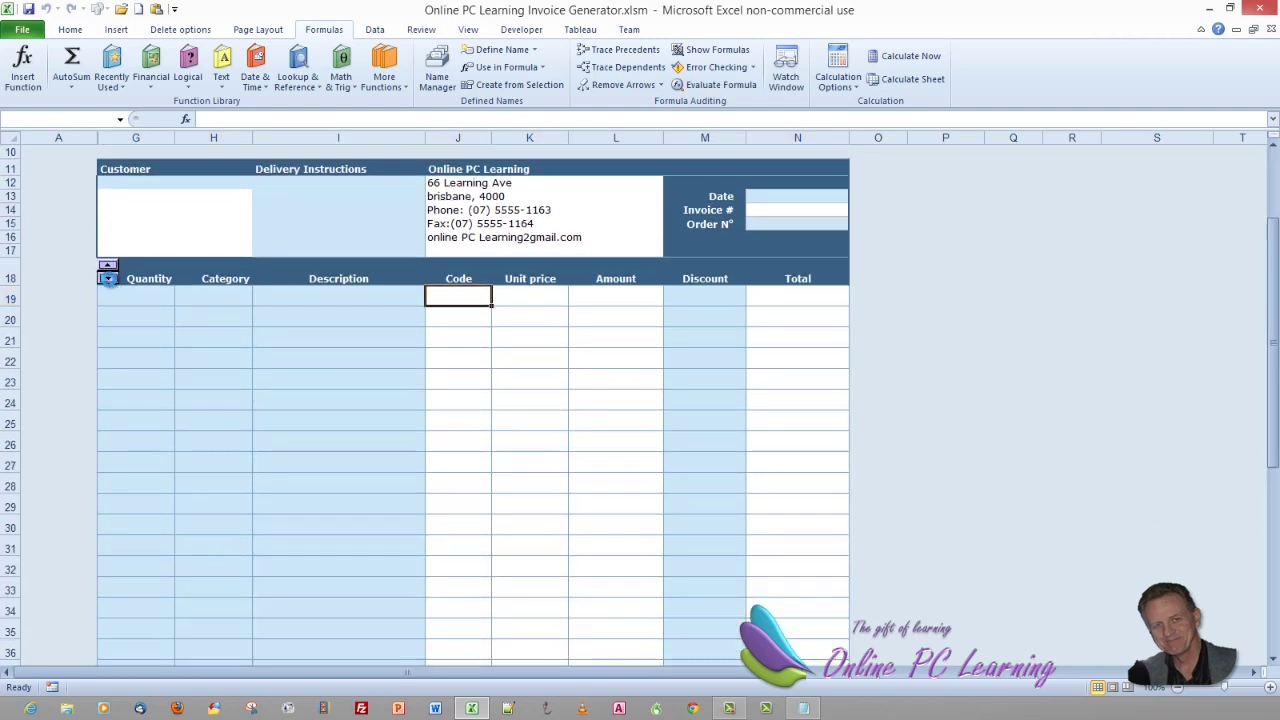
{"action": "left_click", "coordinate": [109, 266]}
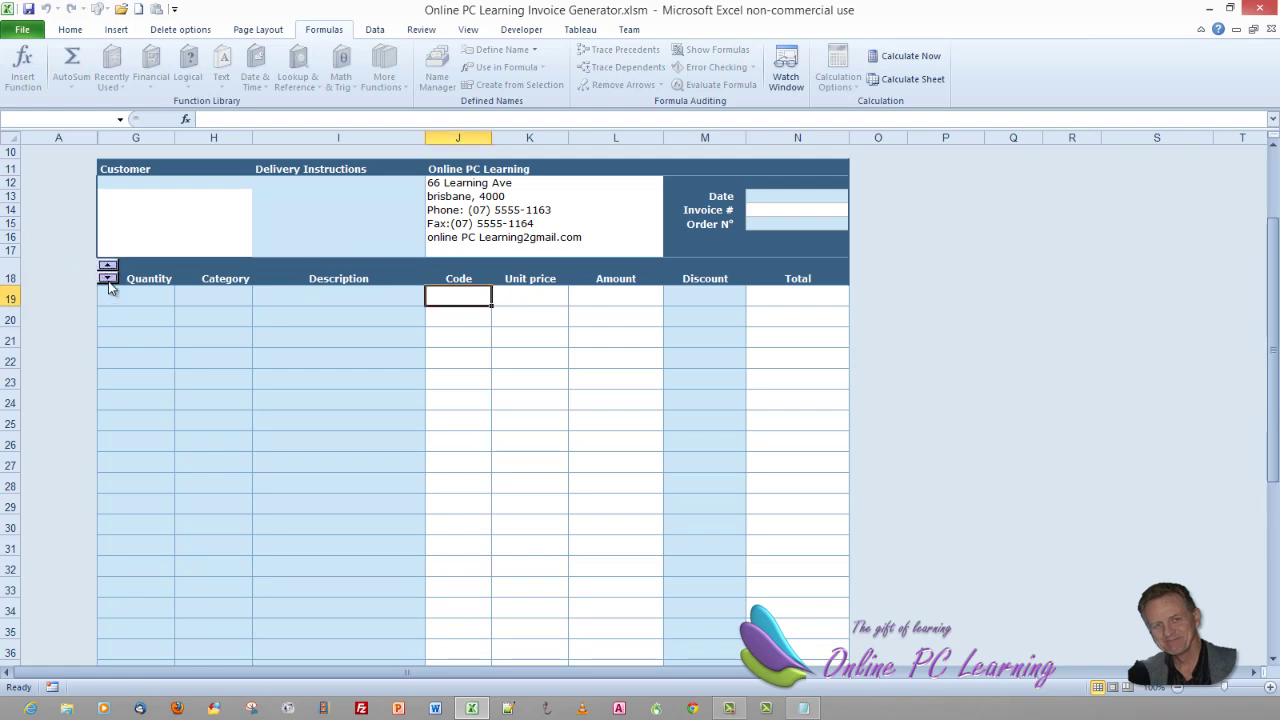
{"action": "scroll", "coordinate": [426, 460], "scroll_direction": "down", "scroll_amount": 6}
{"action": "scroll", "coordinate": [400, 436], "scroll_direction": "up", "scroll_amount": 1}
{"action": "scroll", "coordinate": [194, 421], "scroll_direction": "up", "scroll_amount": 6}
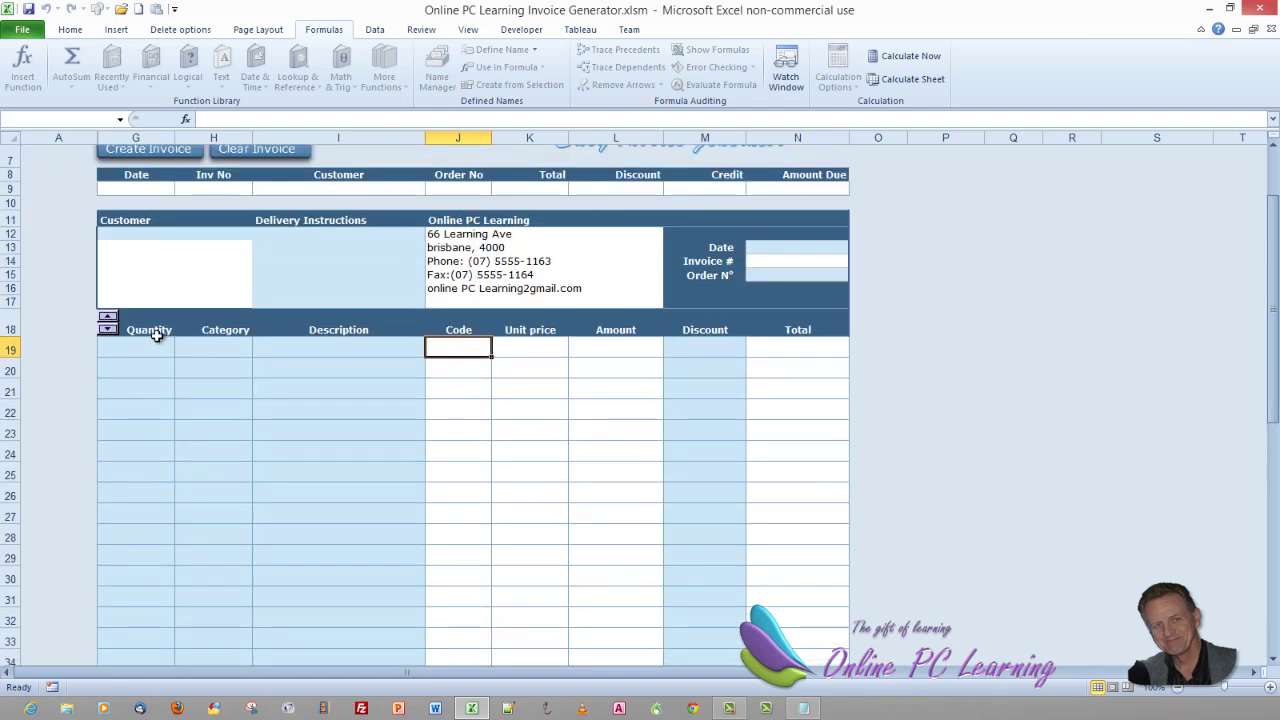
{"action": "left_click", "coordinate": [107, 333]}
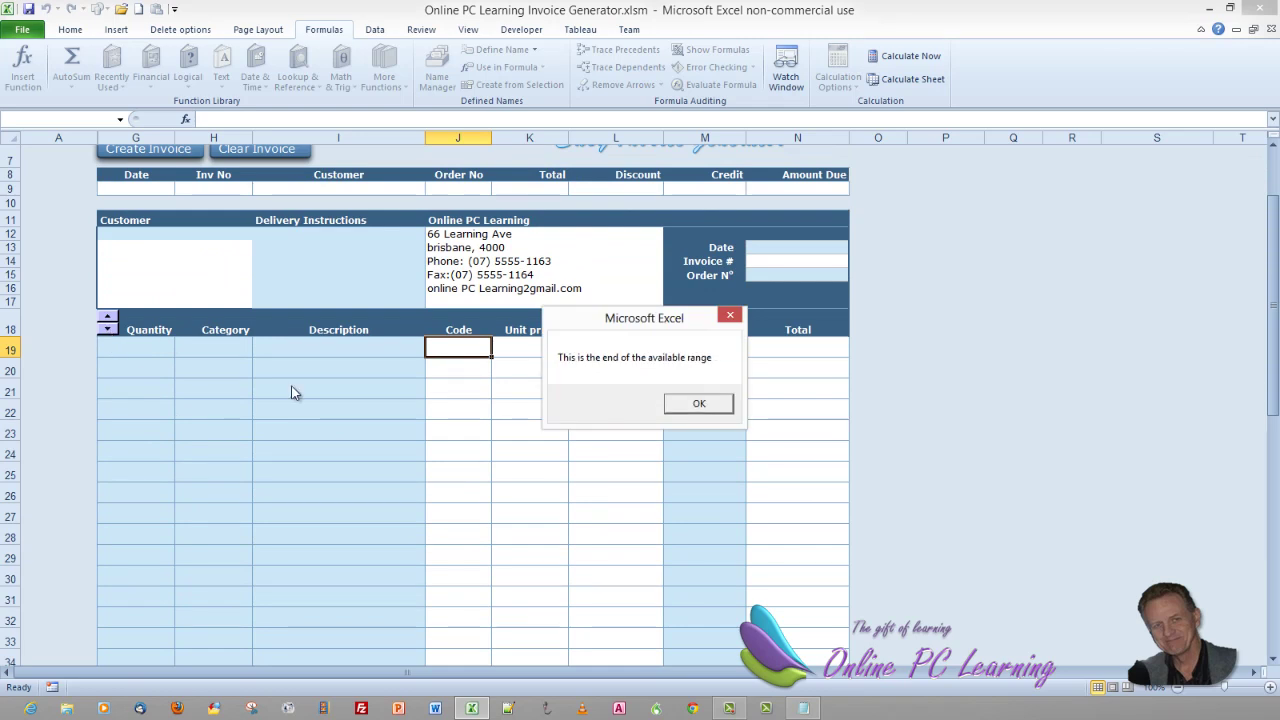
{"action": "left_click", "coordinate": [705, 405]}
{"action": "scroll", "coordinate": [534, 454], "scroll_direction": "down", "scroll_amount": 7}
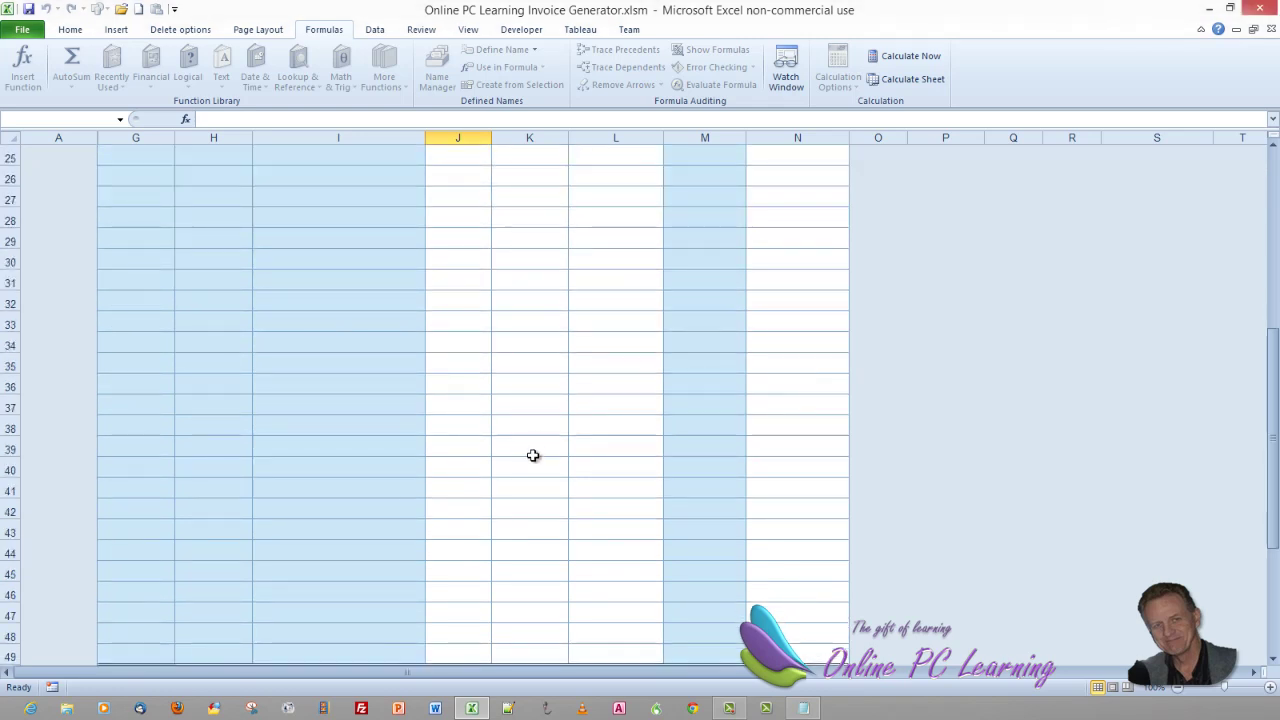
{"action": "left_click", "coordinate": [137, 587]}
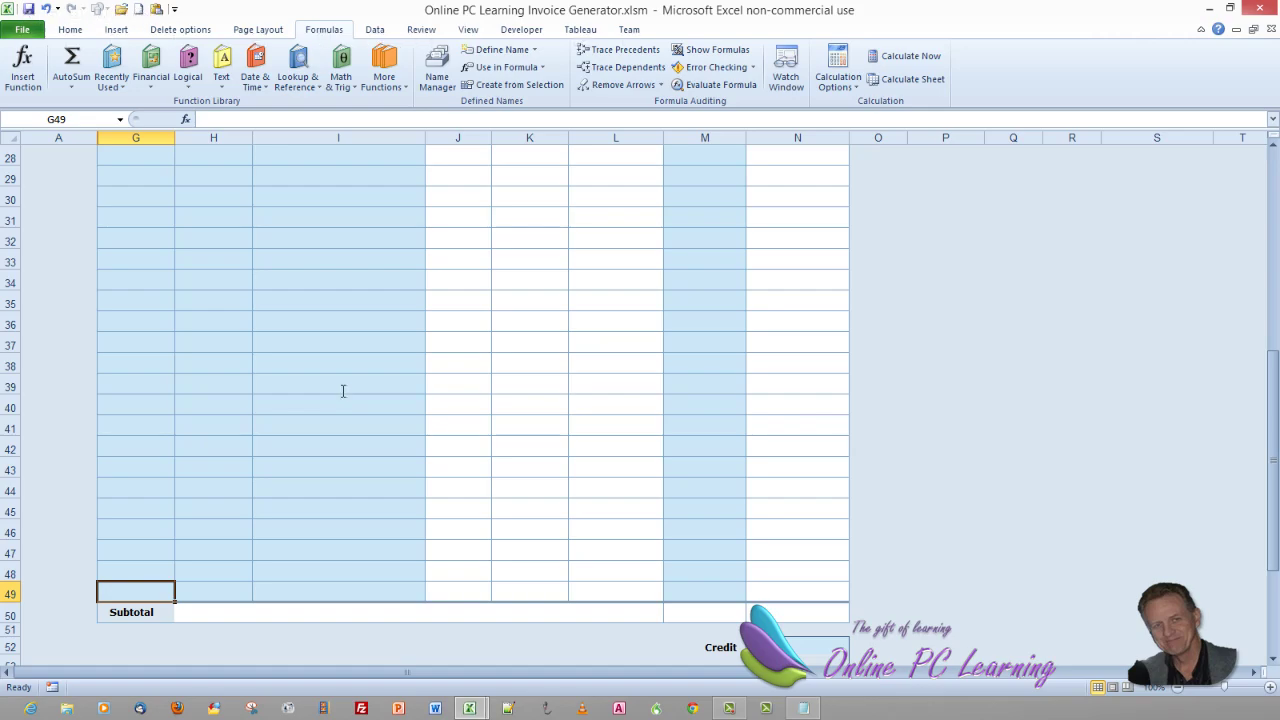
Step: Switch to the Visual Basic editor and open the code of Sheet2 (Invoice)
{"action": "key", "text": "alt+F11"}
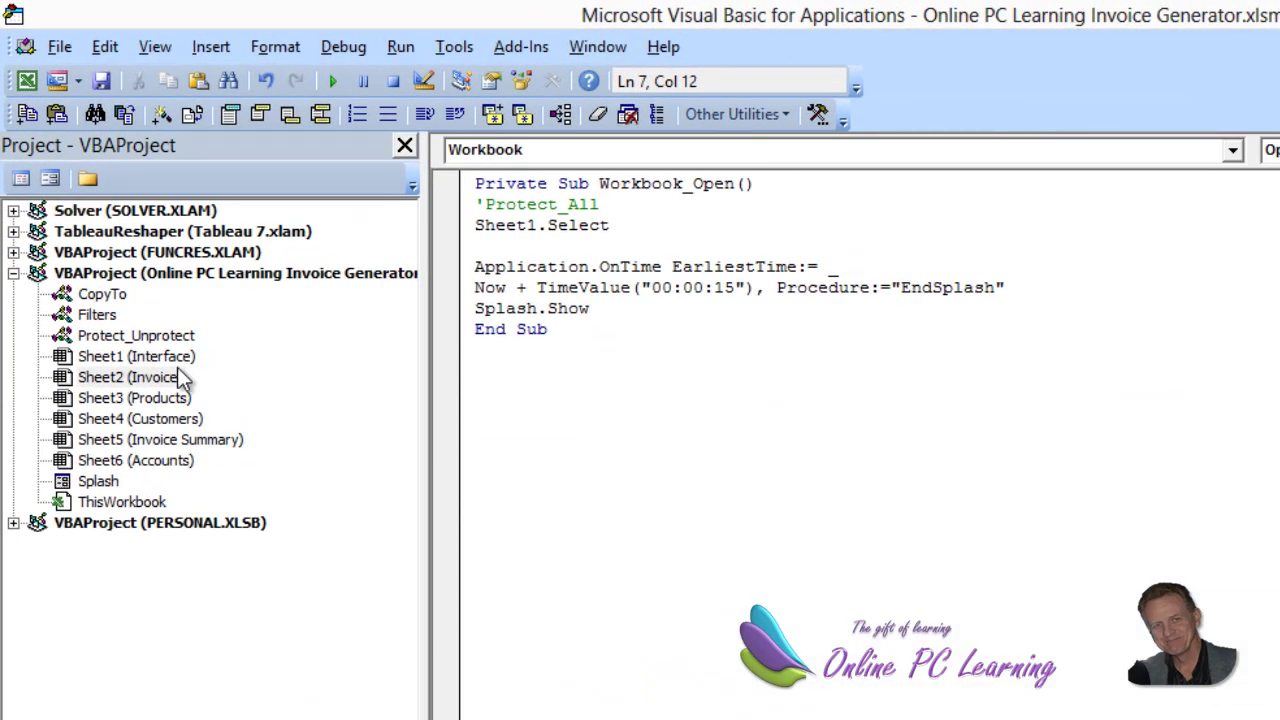
{"action": "left_click", "coordinate": [176, 375]}
{"action": "double_click", "coordinate": [100, 385]}
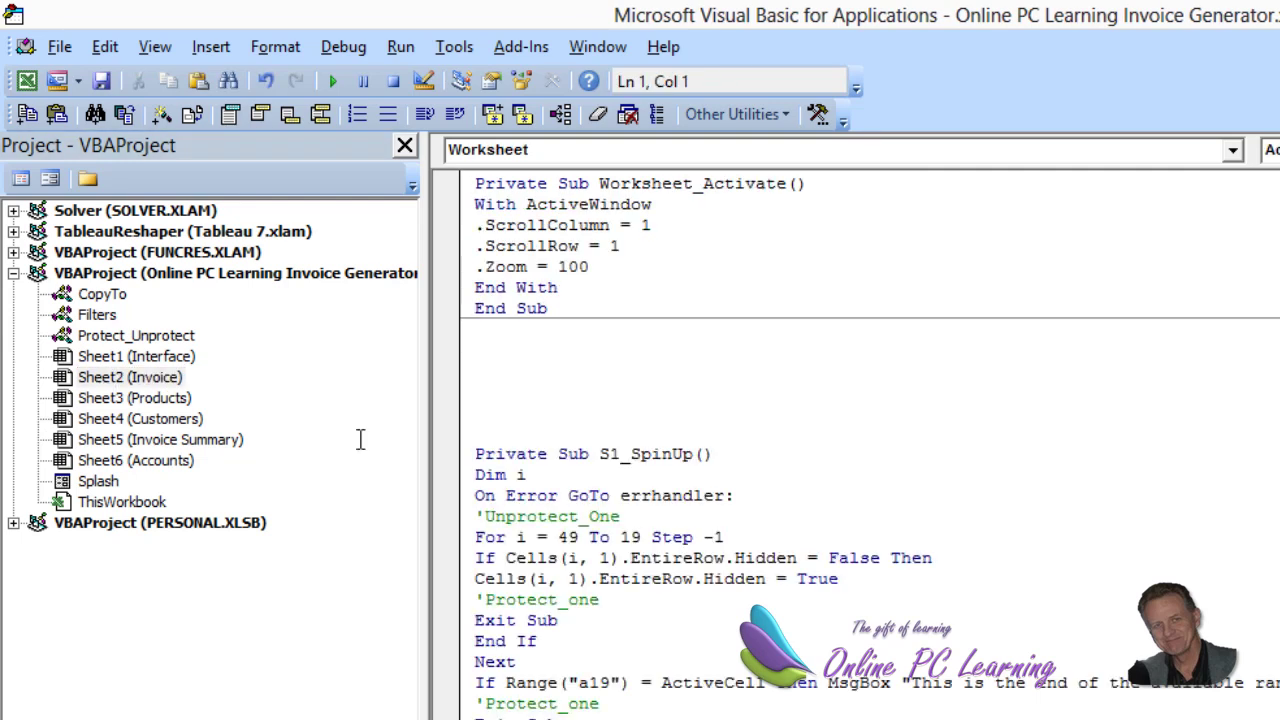
Step: Delete the blank lines between the Worksheet_Activate and S1_SpinUp procedures
{"action": "left_click", "coordinate": [475, 333]}
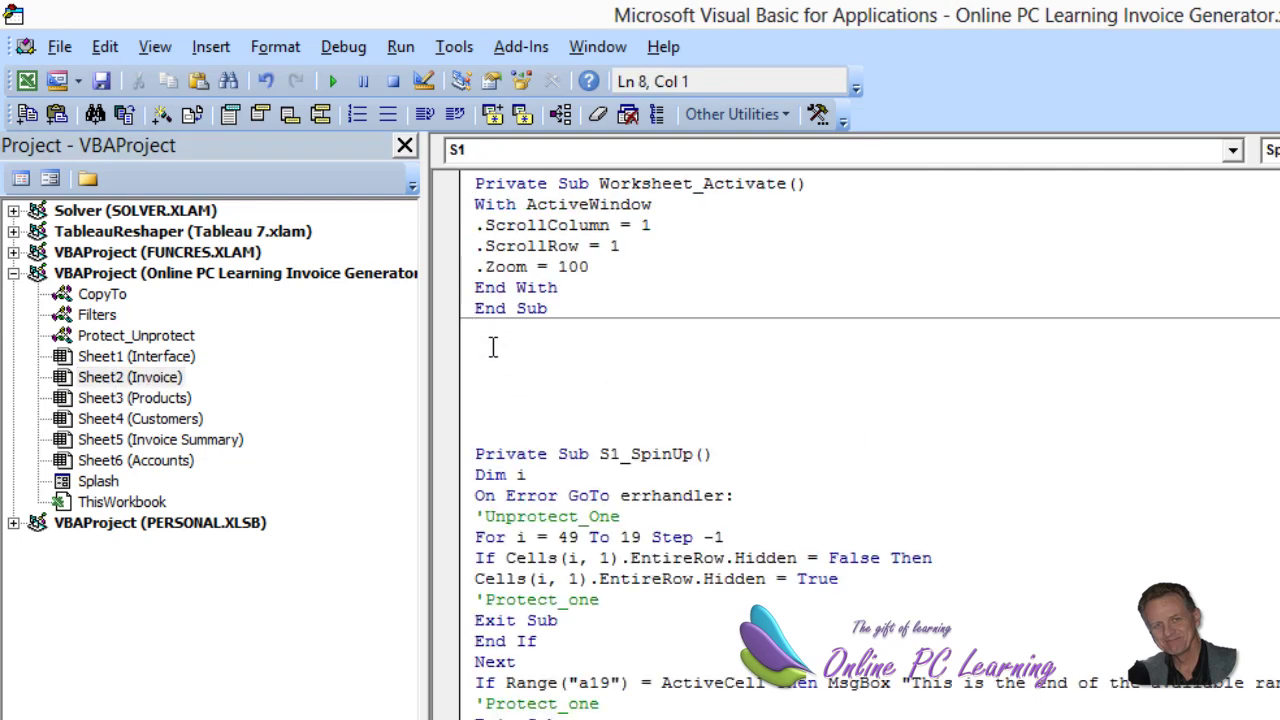
{"action": "key", "text": "Delete"}
{"action": "key", "text": "Delete"}
{"action": "key", "text": "Delete"}
{"action": "key", "text": "Delete"}
{"action": "key", "text": "Delete"}
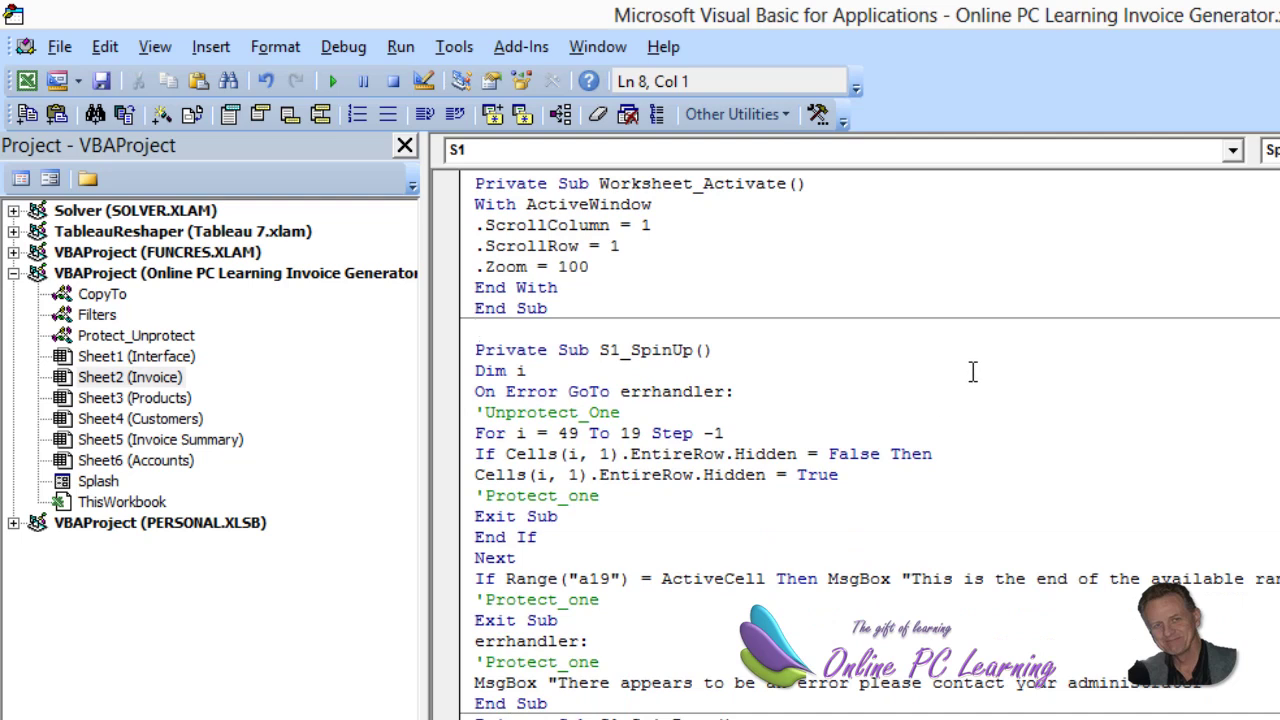
{"action": "key", "text": "Delete"}
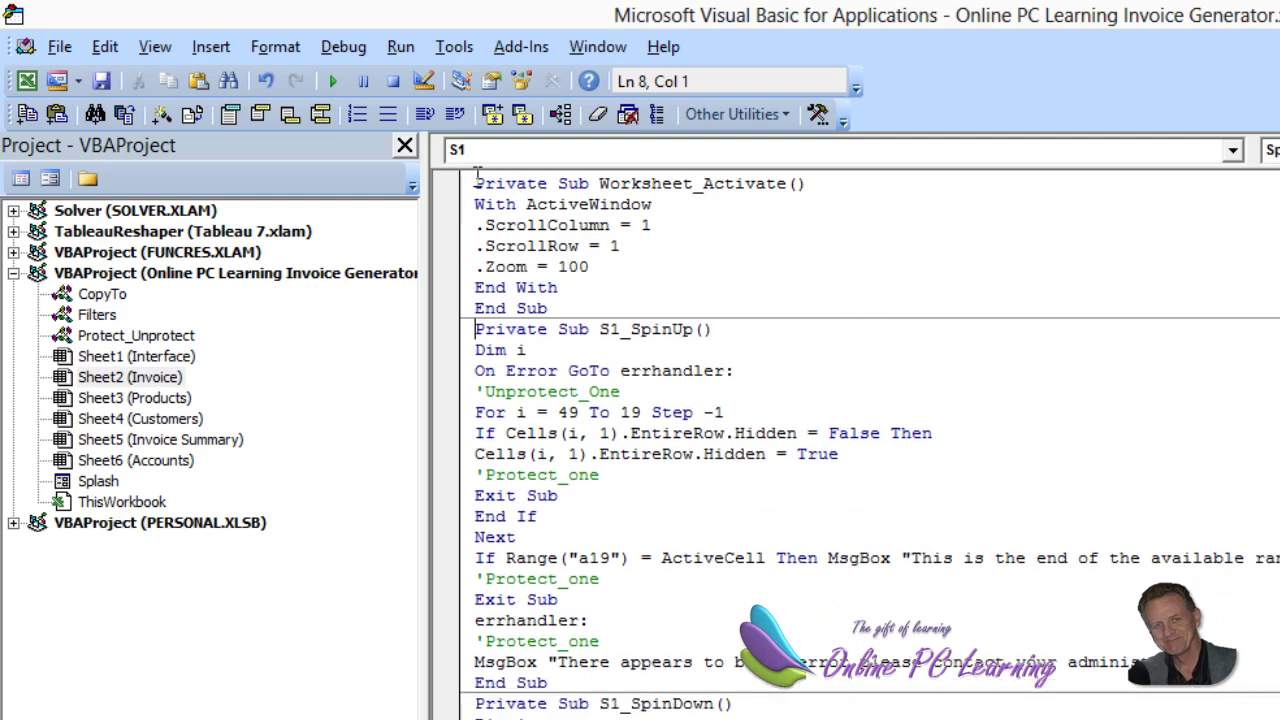
Step: Examine the Worksheet_Activate procedure and the start and end rows of the loop in S1_SpinUp
{"action": "left_click_drag", "start_coordinate": [475, 183], "coordinate": [565, 310]}
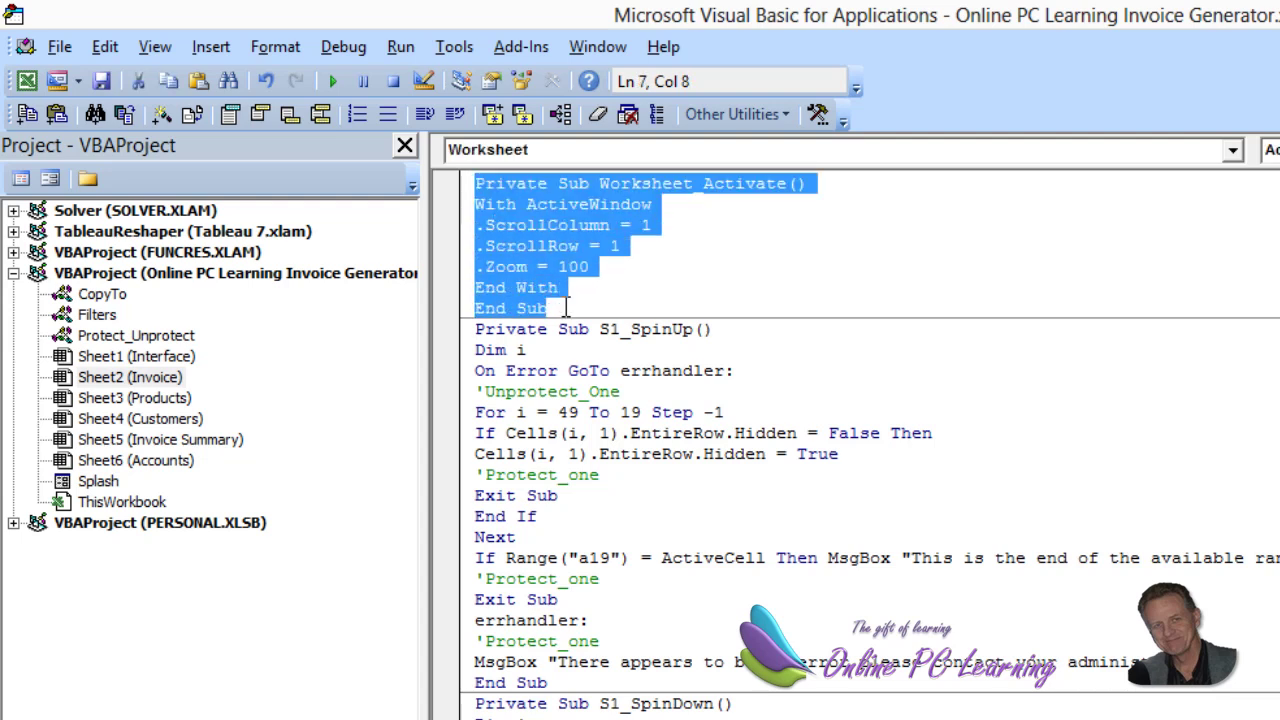
{"action": "left_click", "coordinate": [722, 280]}
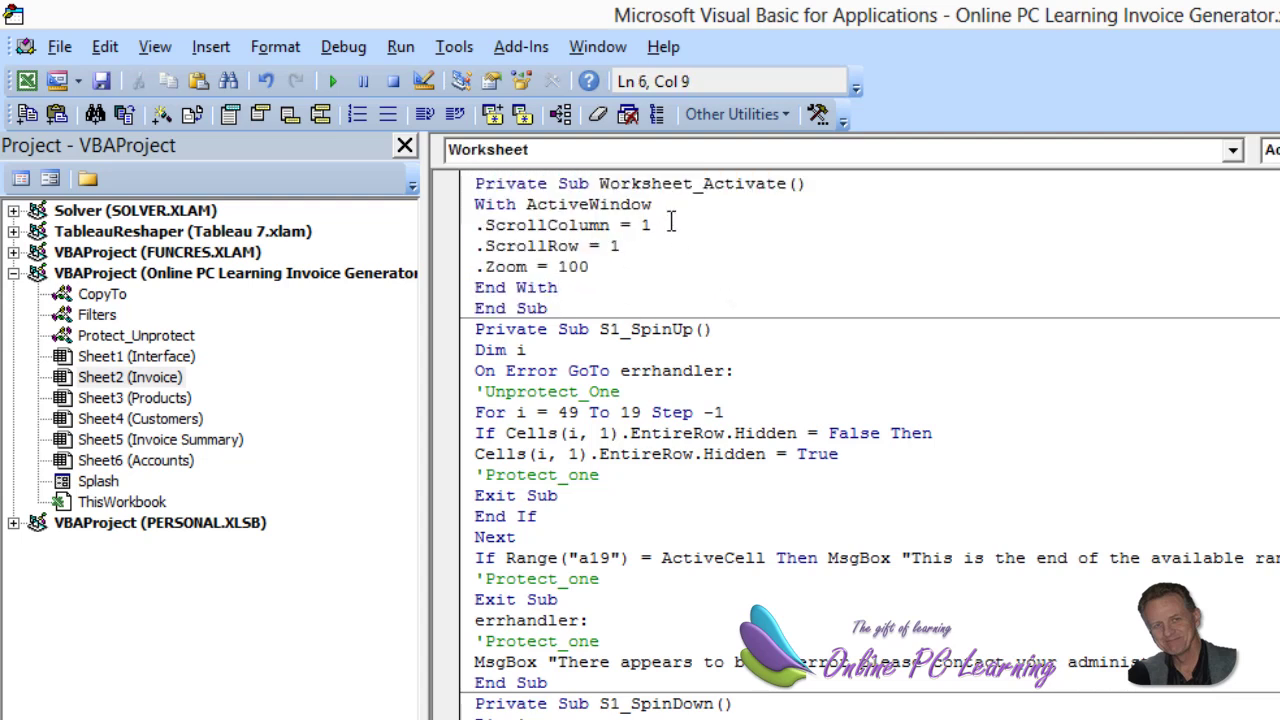
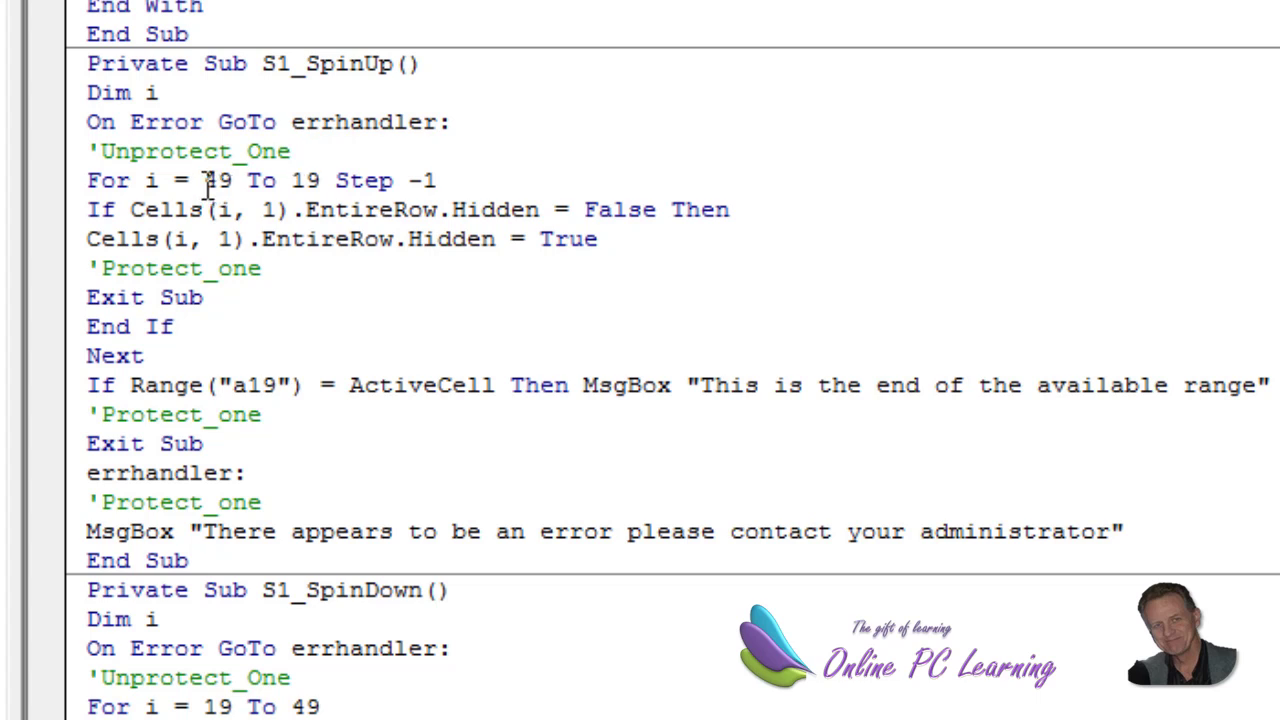
{"action": "left_click_drag", "start_coordinate": [206, 181], "coordinate": [240, 180]}
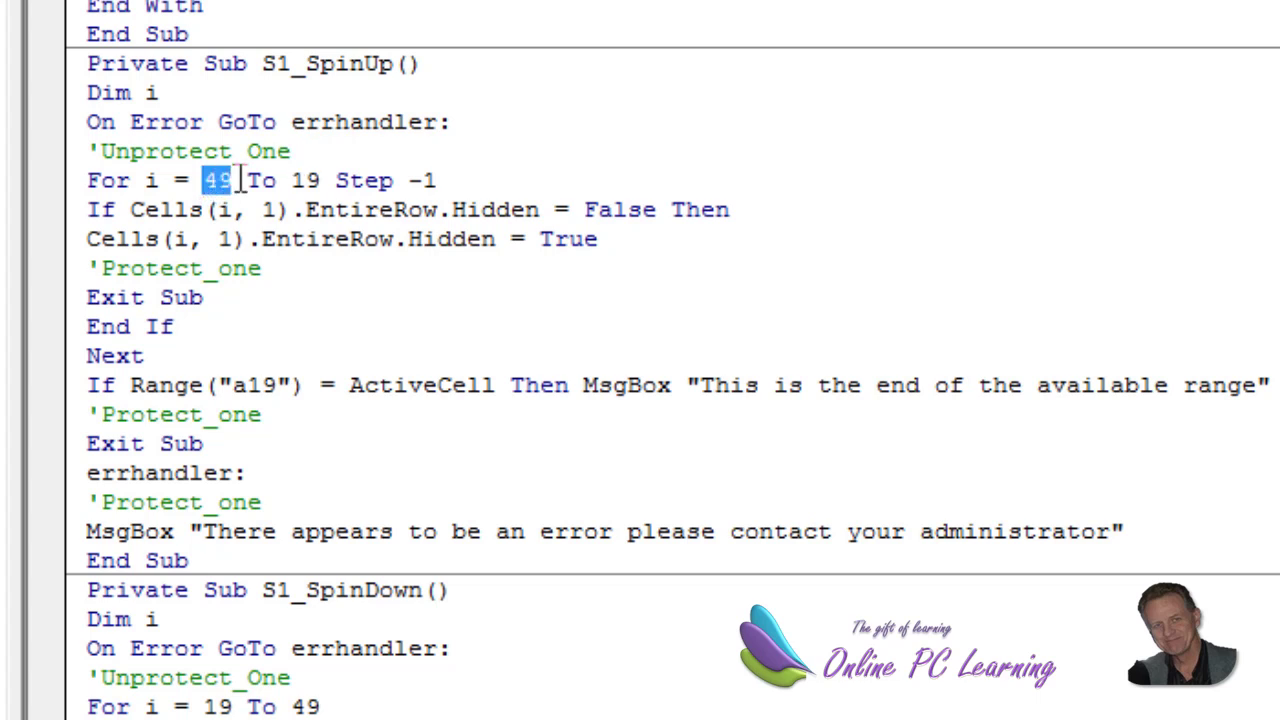
{"action": "left_click", "coordinate": [379, 241]}
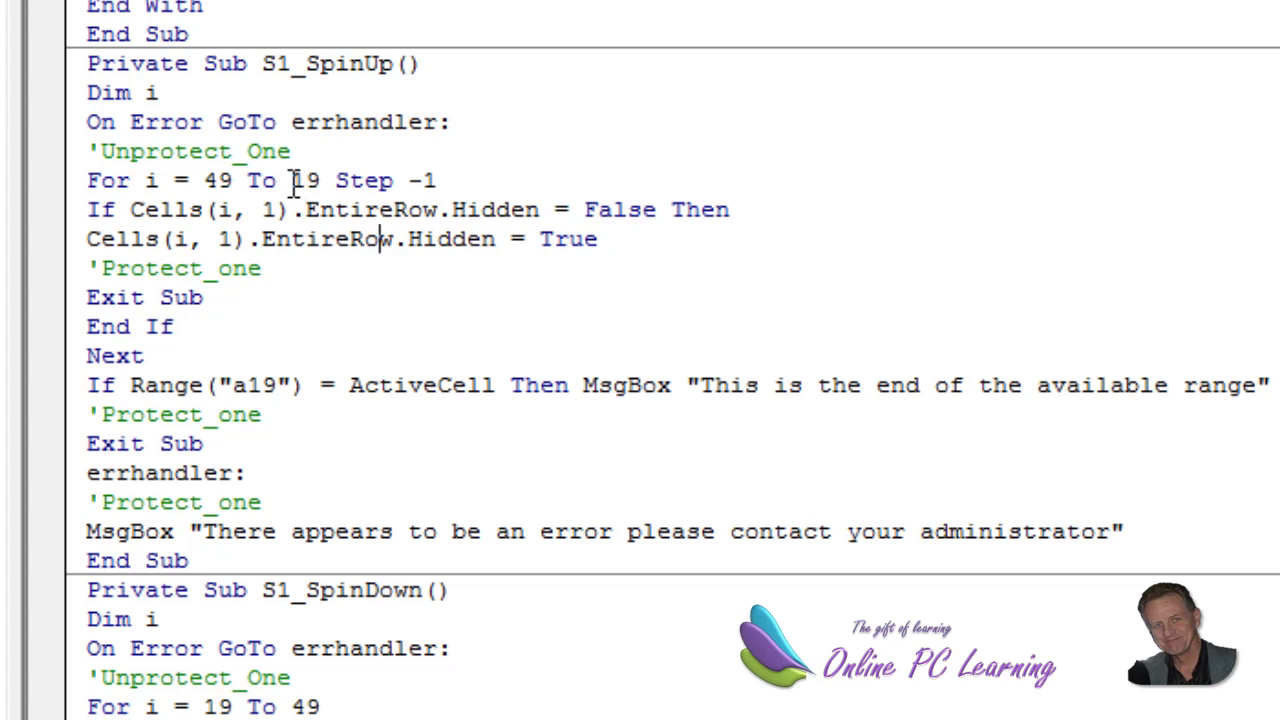
{"action": "left_click_drag", "start_coordinate": [291, 181], "coordinate": [320, 178]}
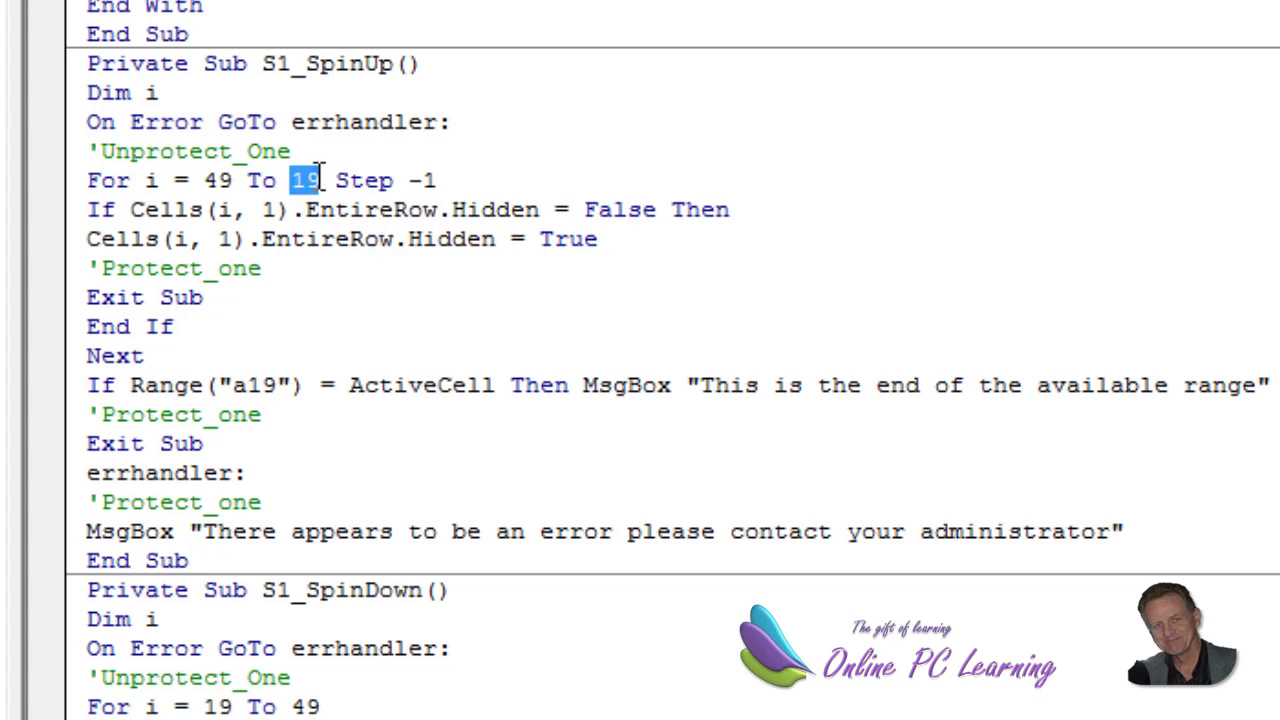
{"action": "left_click", "coordinate": [483, 230]}
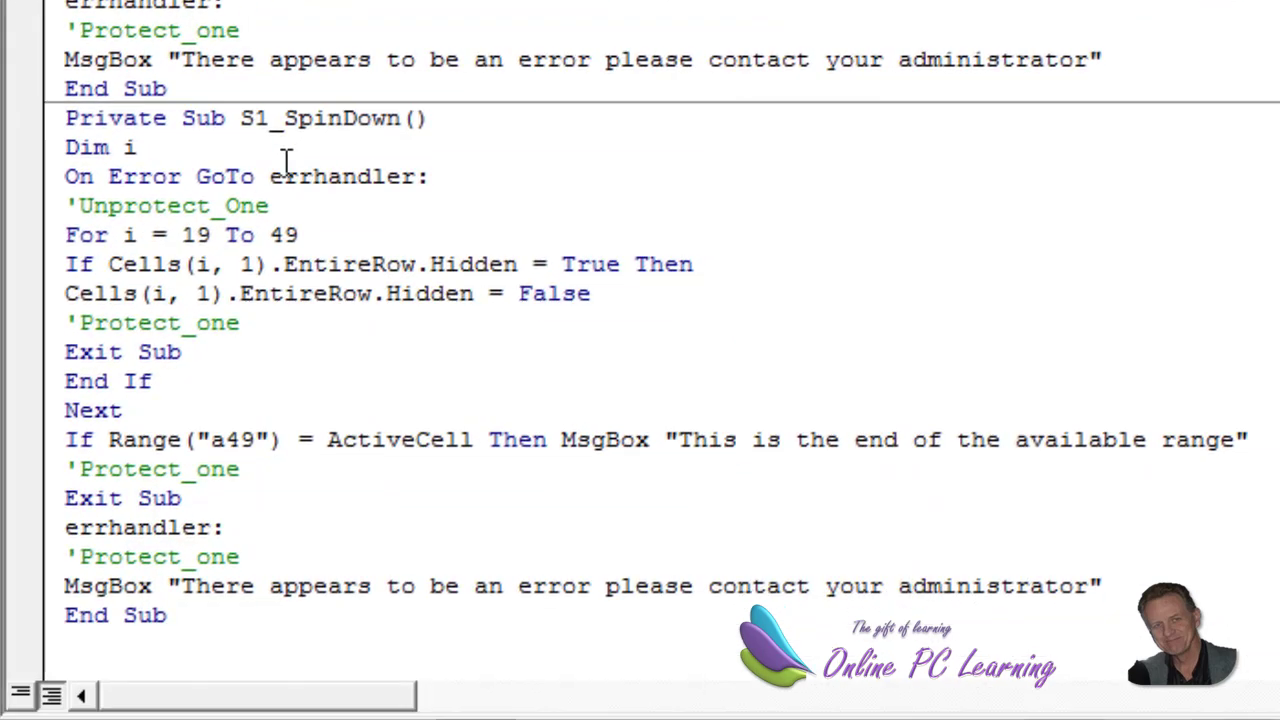
Step: Examine the loop rows in S1_SpinDown and the end-of-range cells in both spin procedures, and close the Visual Basic editor
{"action": "double_click", "coordinate": [186, 234]}
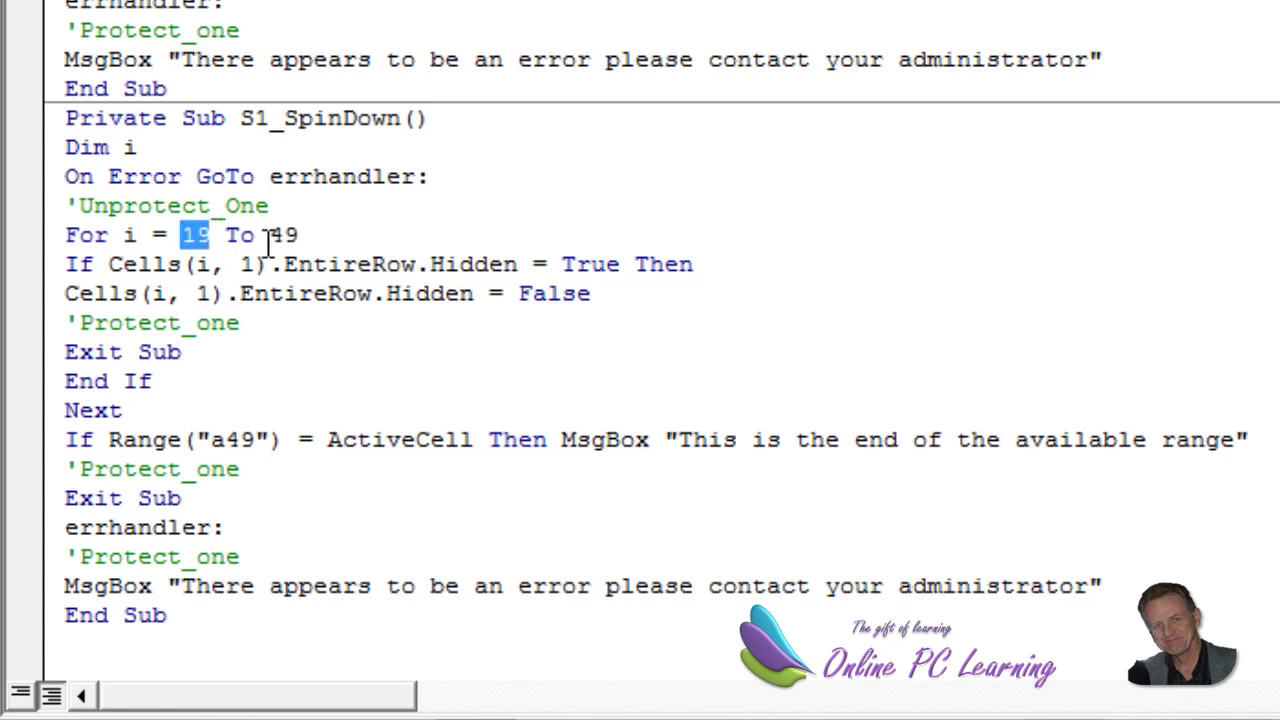
{"action": "double_click", "coordinate": [284, 236]}
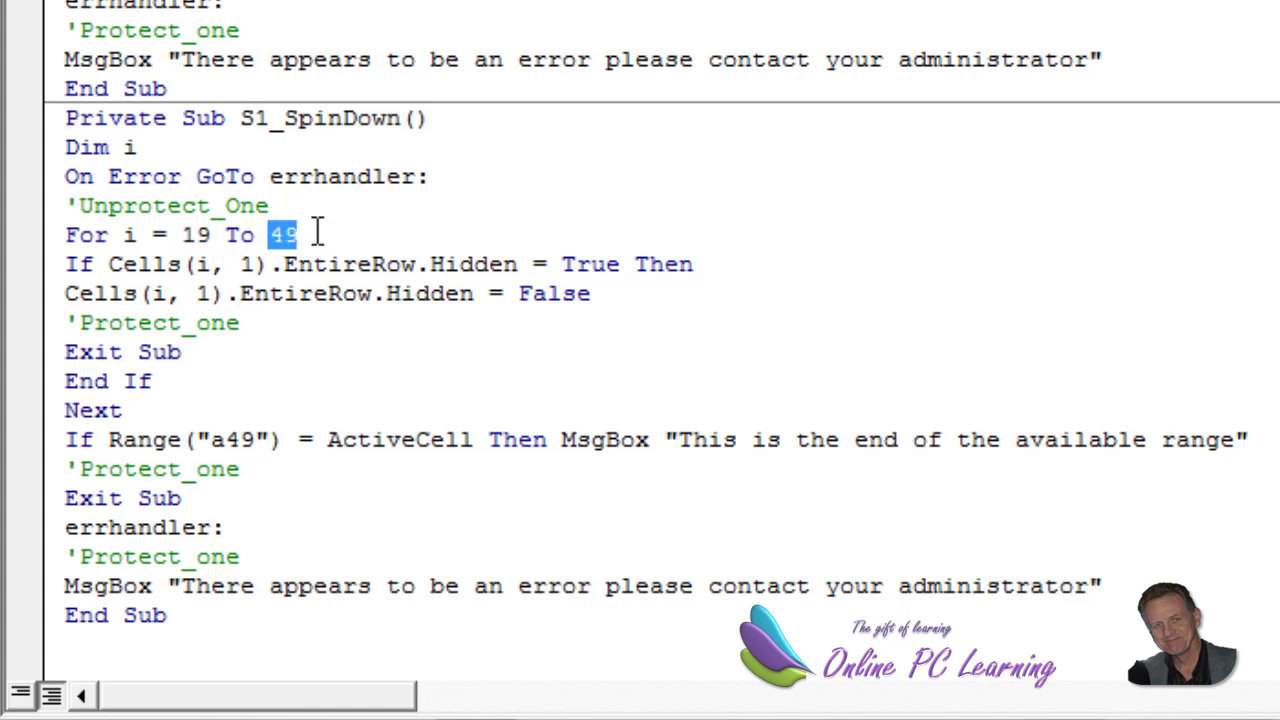
{"action": "left_click_drag", "start_coordinate": [226, 438], "coordinate": [258, 440]}
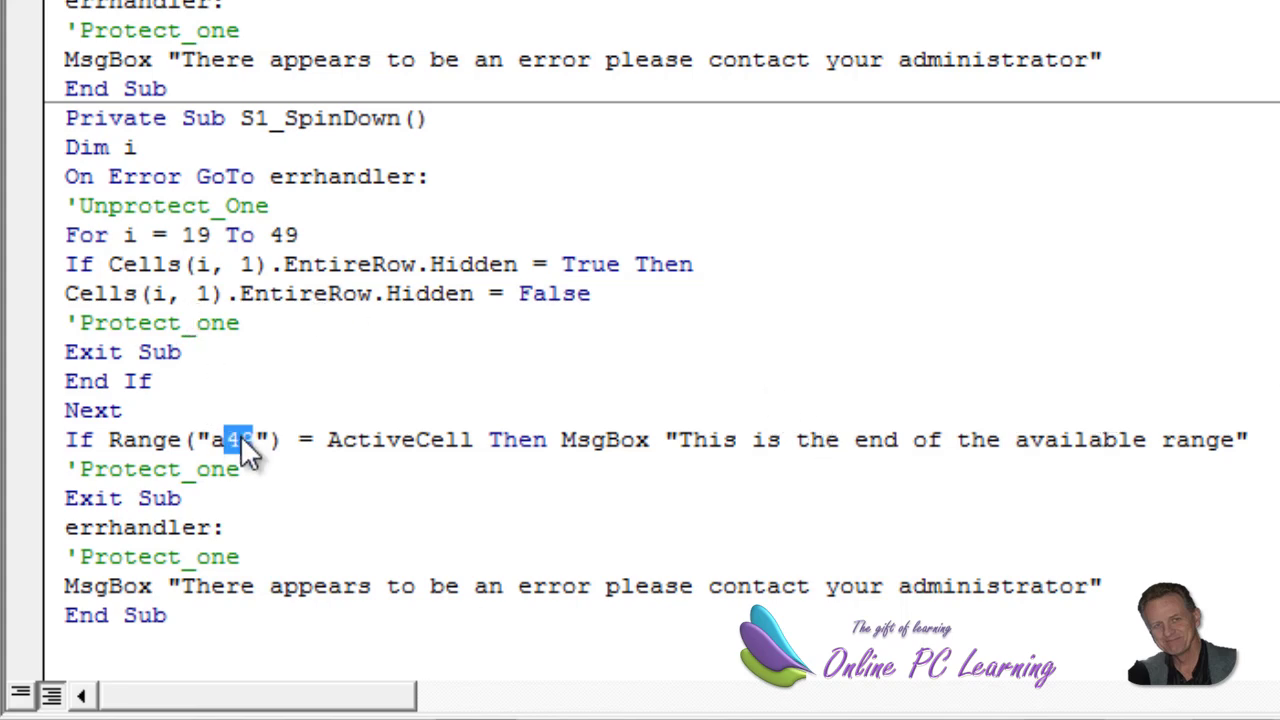
{"action": "scroll", "coordinate": [231, 440], "scroll_direction": "up", "scroll_amount": 3}
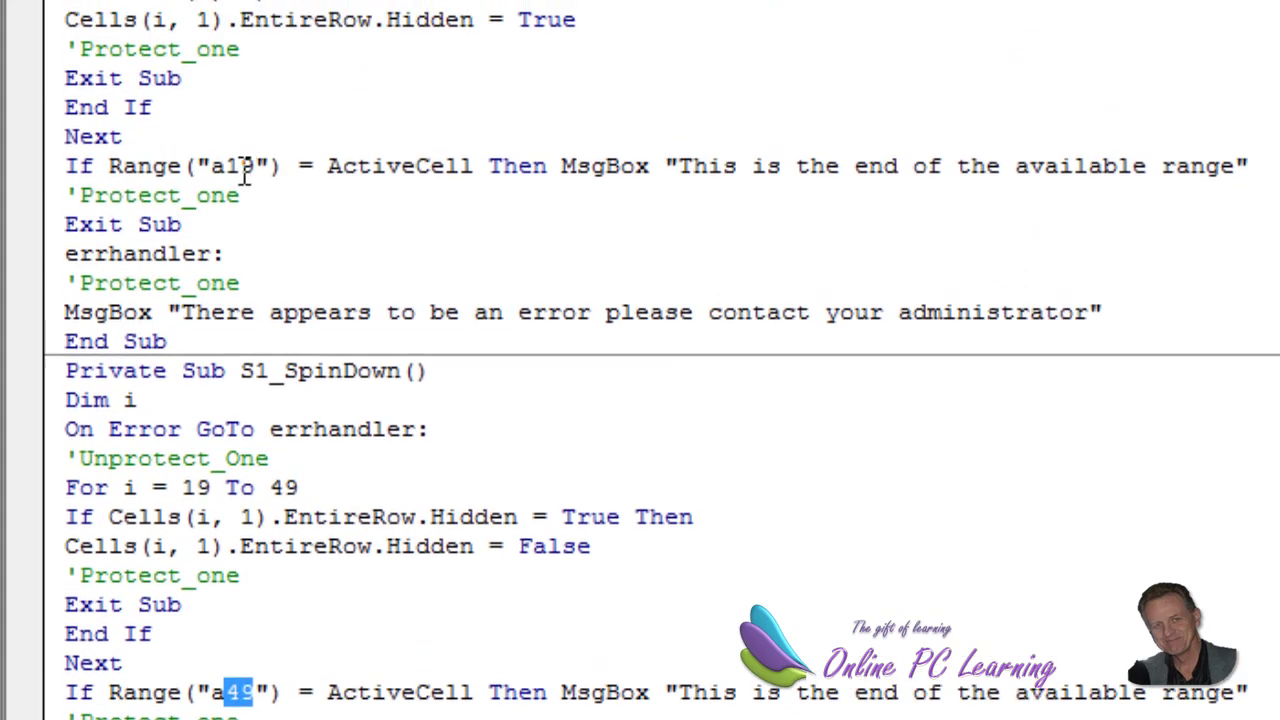
{"action": "left_click_drag", "start_coordinate": [225, 174], "coordinate": [255, 174]}
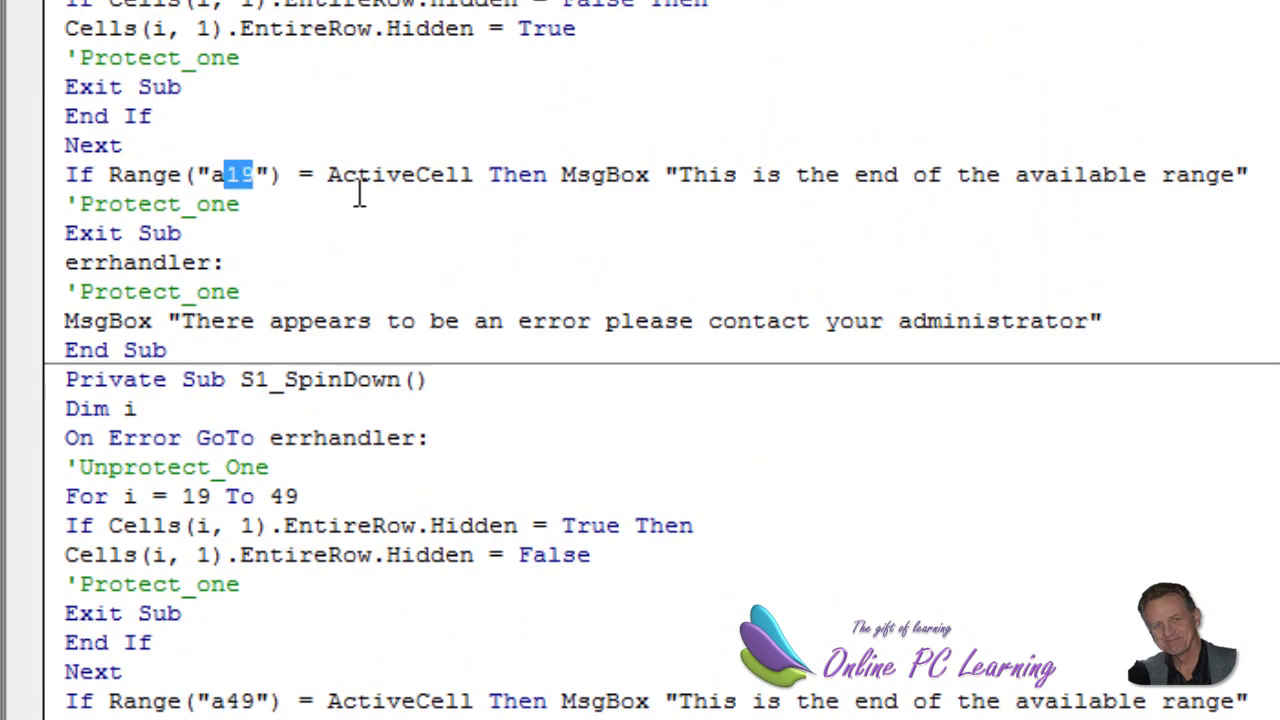
{"action": "key", "text": "Down"}
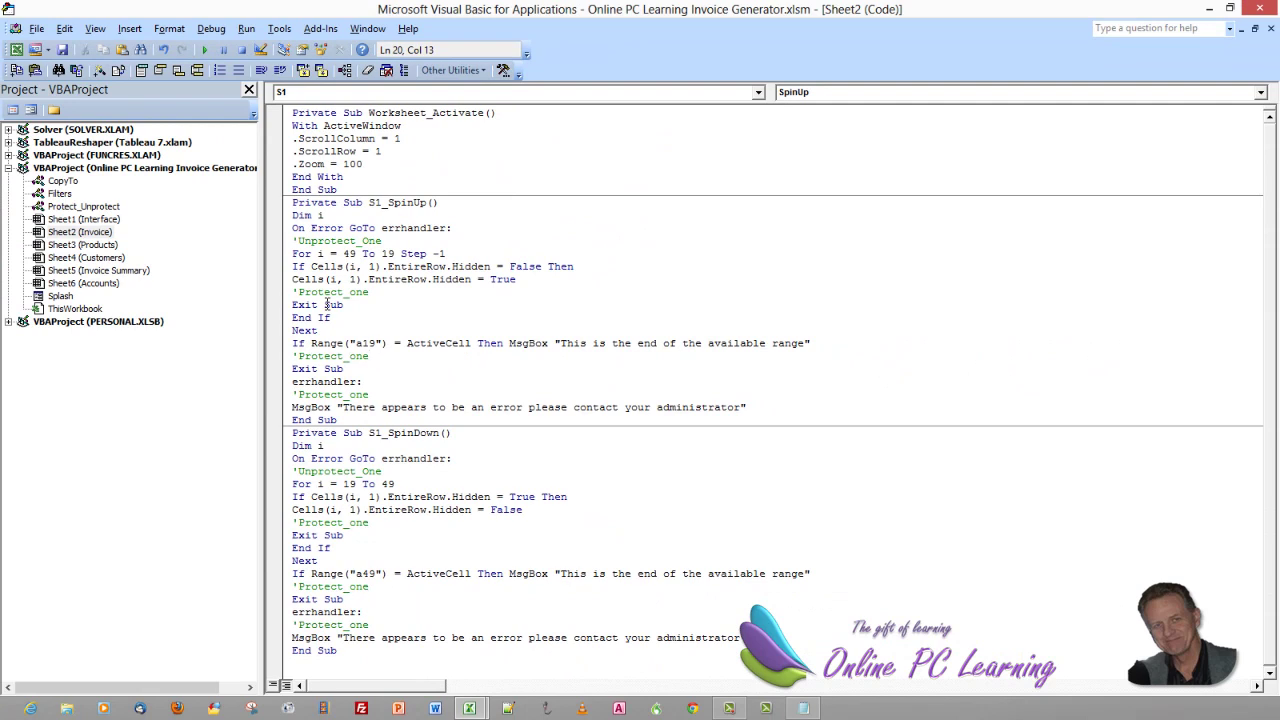
{"action": "left_click", "coordinate": [445, 202]}
{"action": "left_click", "coordinate": [1264, 10]}
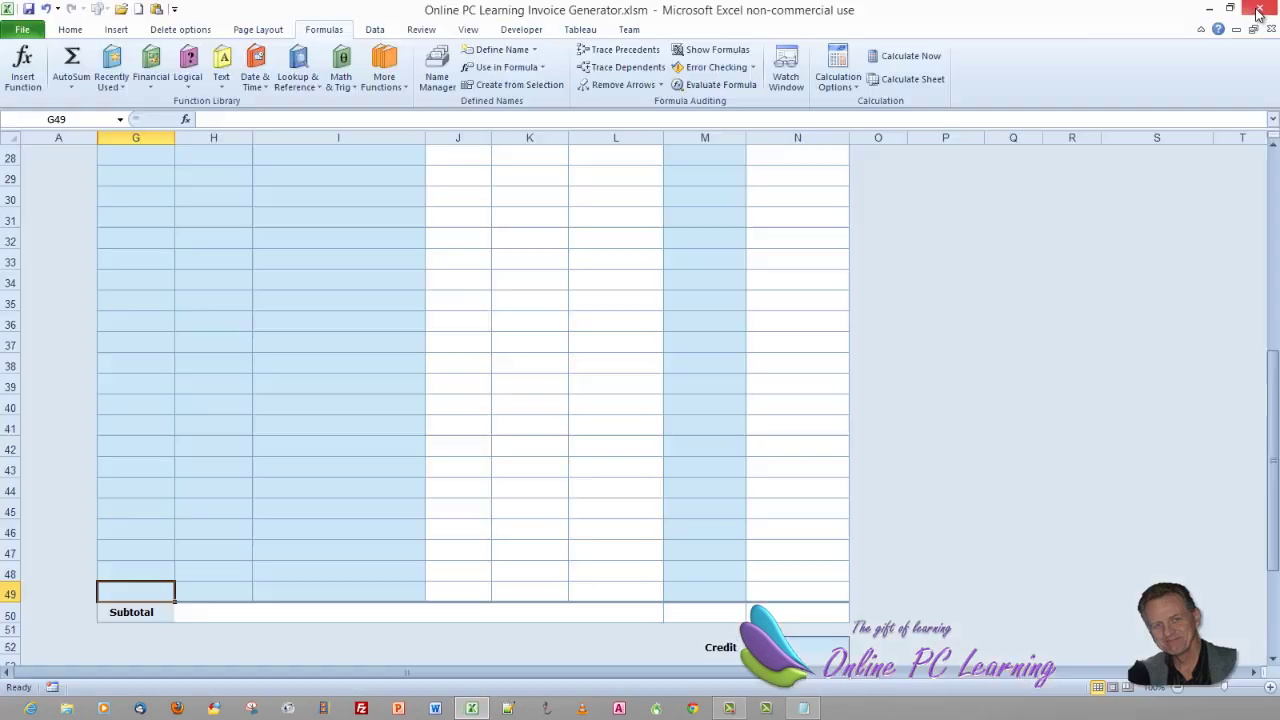
Step: Unhide the columns between A and G on the Invoice sheet
{"action": "left_click", "coordinate": [712, 334]}
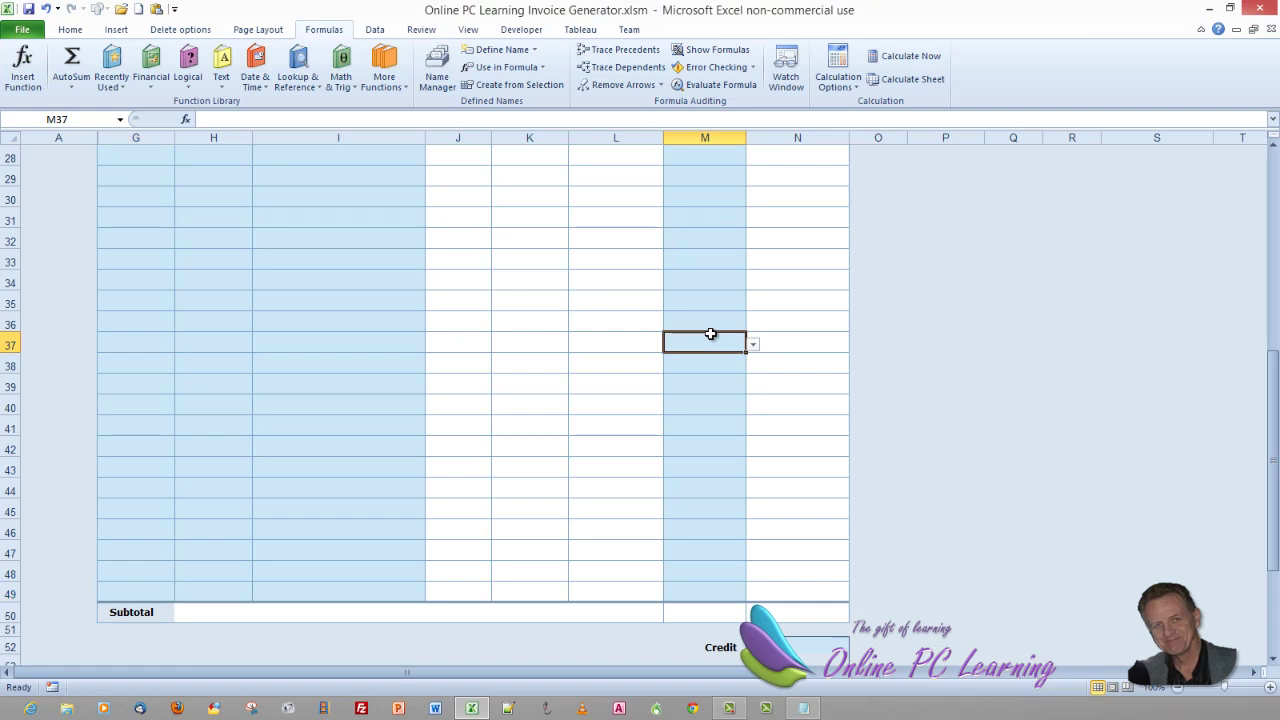
{"action": "scroll", "coordinate": [710, 334], "scroll_direction": "up", "scroll_amount": 9}
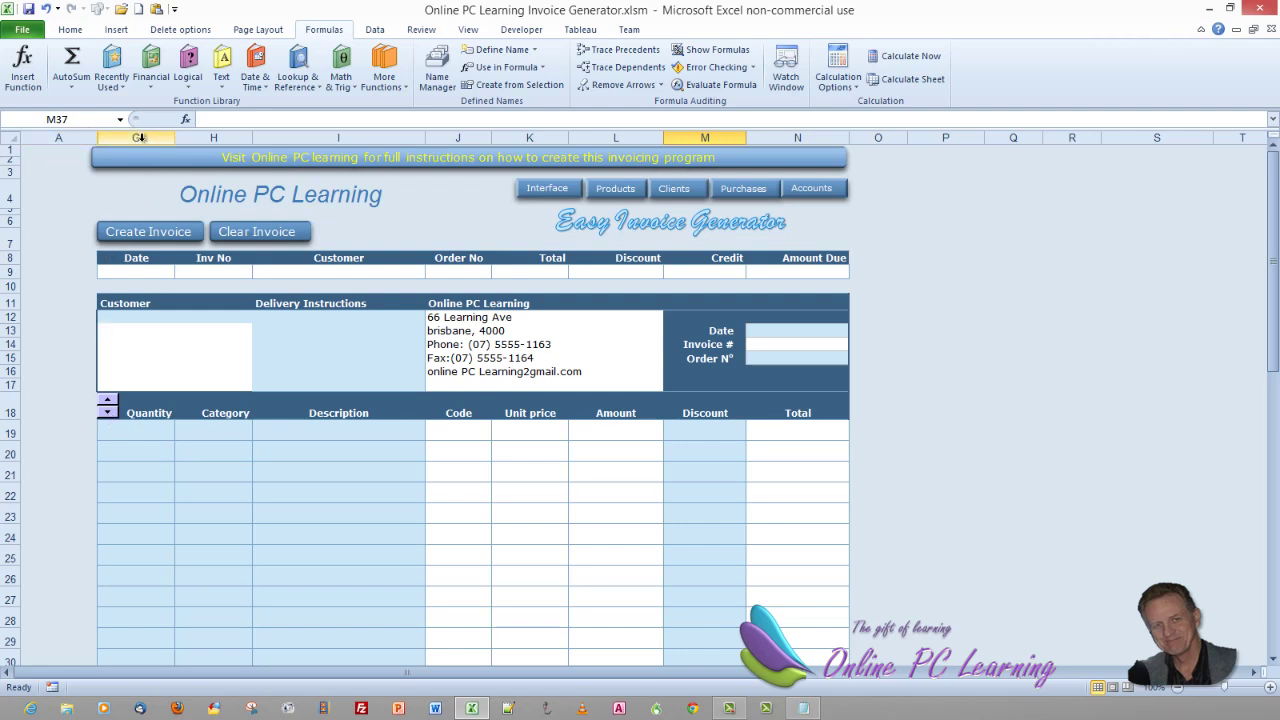
{"action": "left_click", "coordinate": [60, 137]}
{"action": "left_click_drag", "start_coordinate": [80, 128], "coordinate": [107, 133]}
{"action": "right_click", "coordinate": [70, 140]}
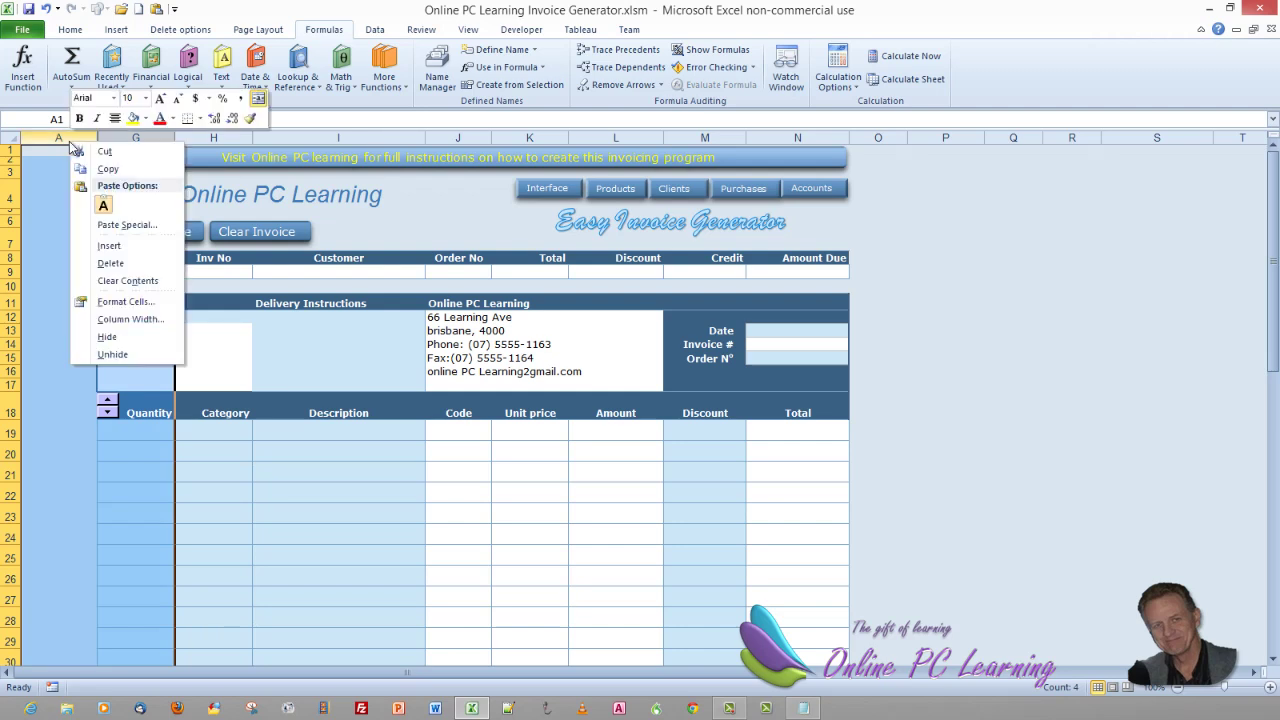
{"action": "left_click", "coordinate": [110, 355]}
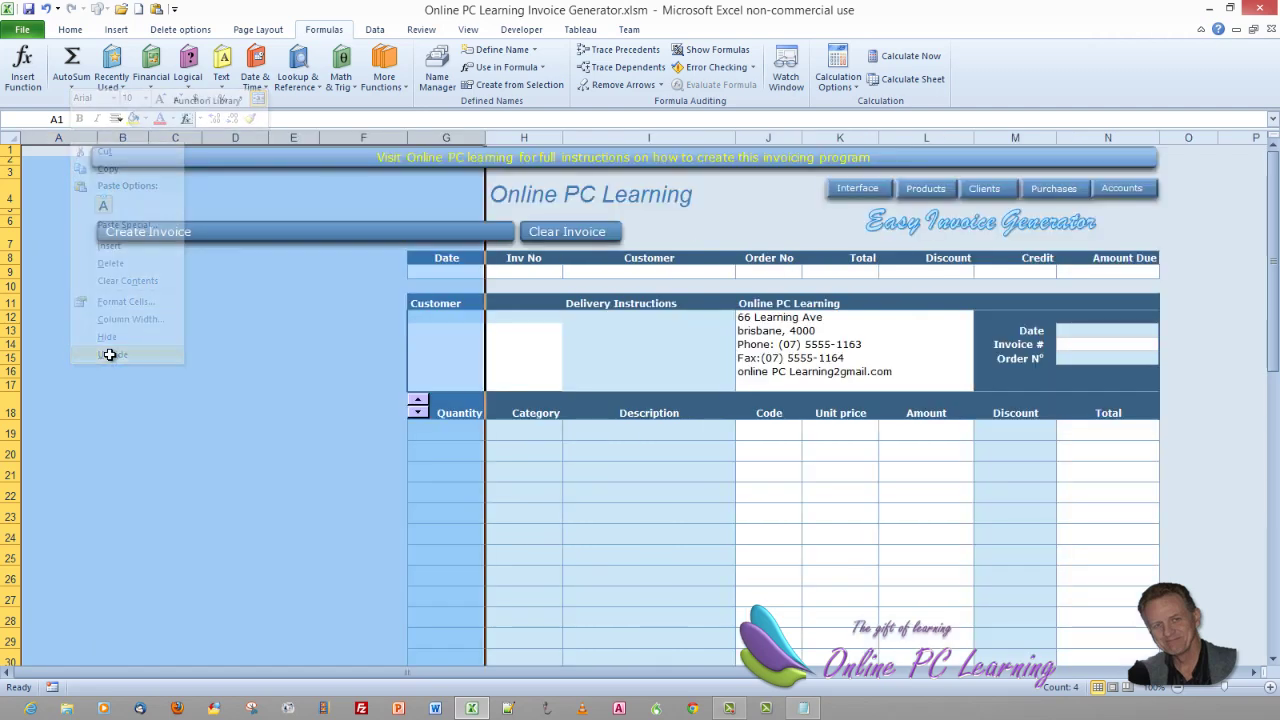
{"action": "left_click", "coordinate": [424, 437]}
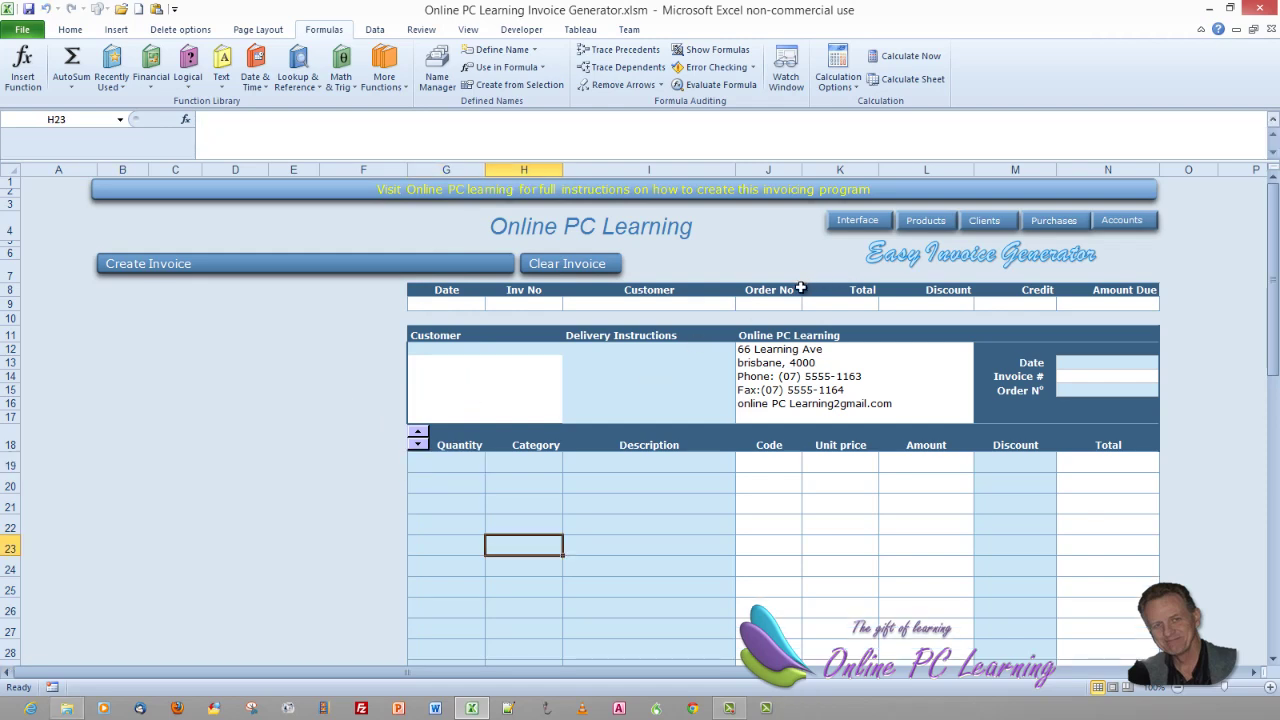
Step: Go to the Purchases sheet and copy the Date, Invoice and Customer headings in E6:G6
{"action": "left_click", "coordinate": [1054, 222]}
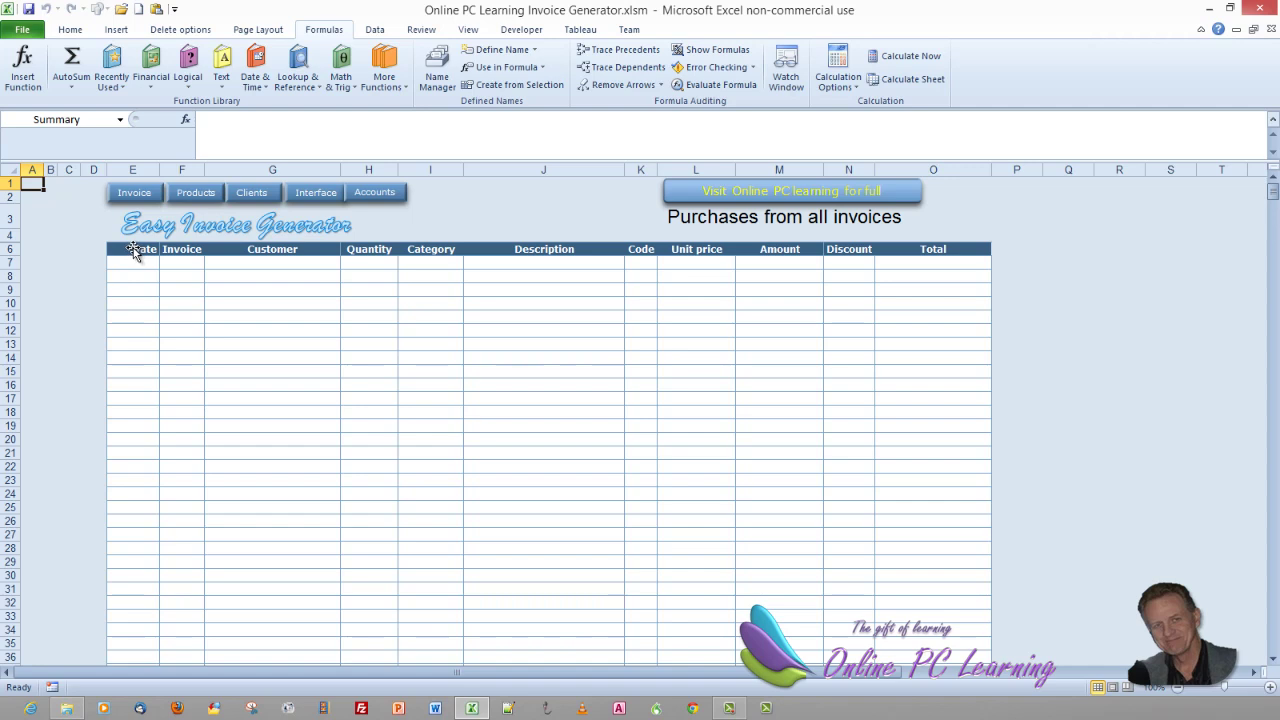
{"action": "left_click_drag", "start_coordinate": [132, 251], "coordinate": [316, 258]}
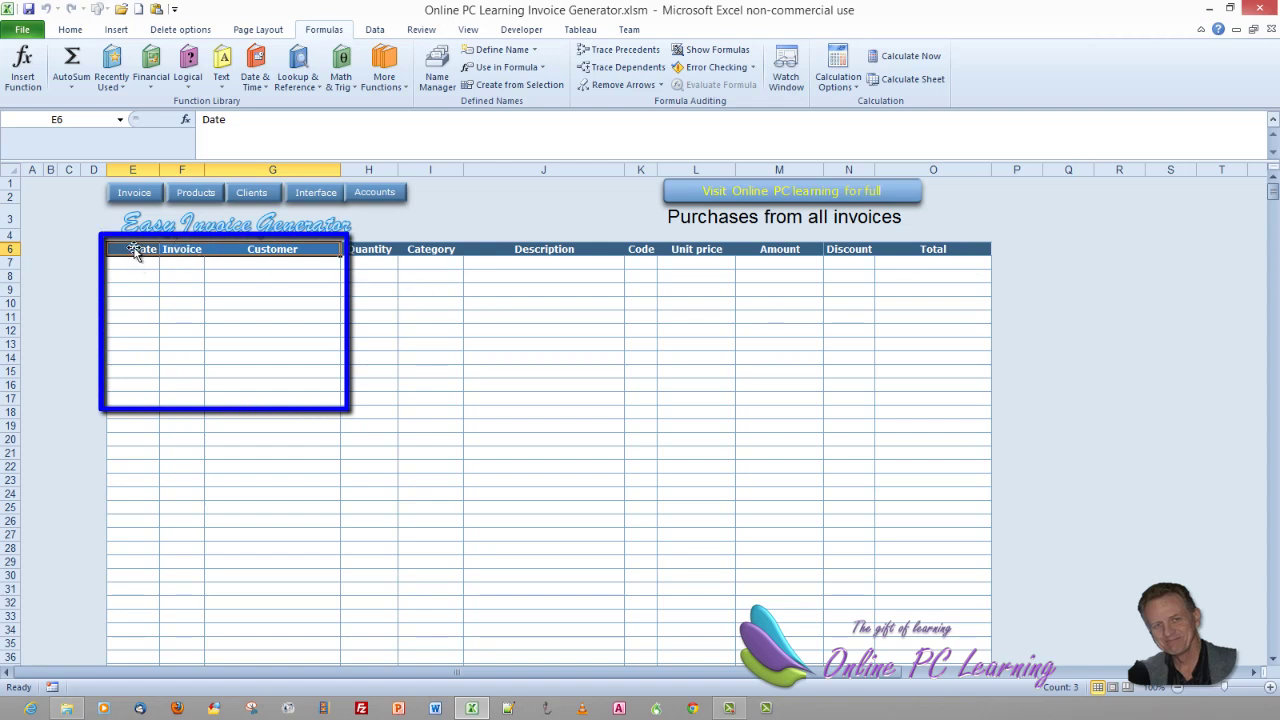
{"action": "left_click", "coordinate": [229, 252]}
{"action": "right_click", "coordinate": [229, 255]}
{"action": "key", "text": "Escape"}
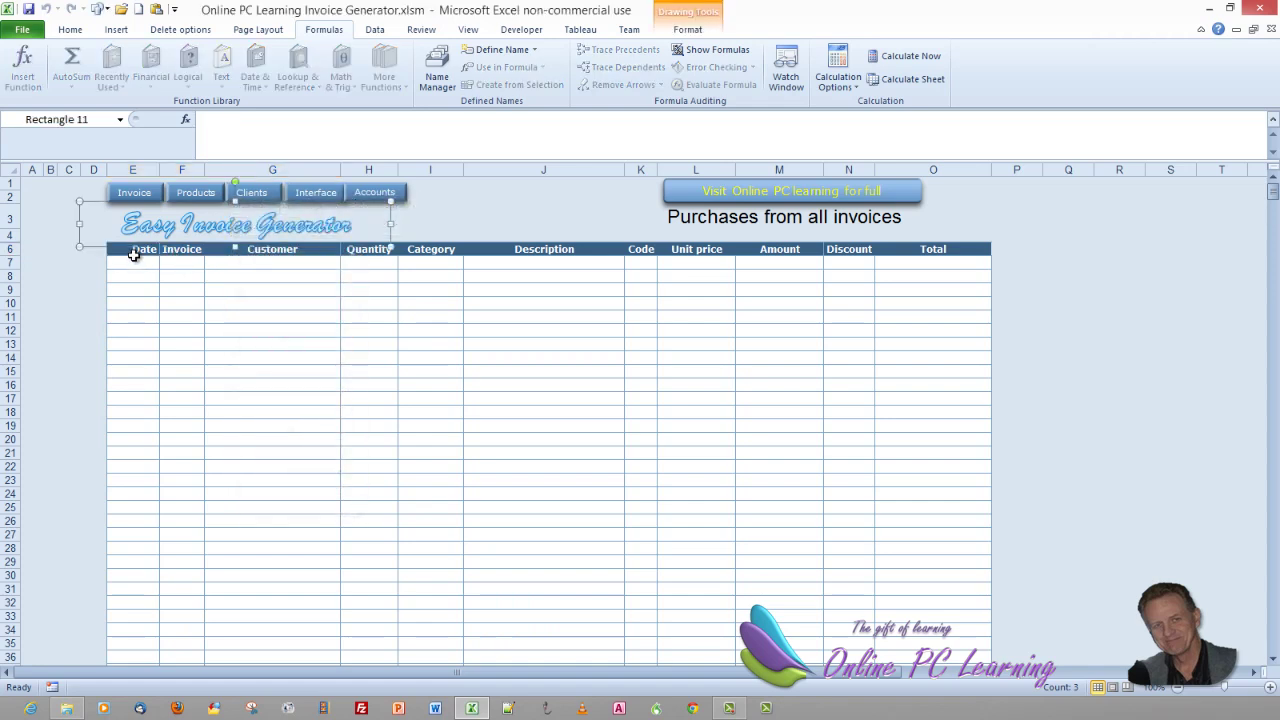
{"action": "left_click", "coordinate": [133, 262]}
{"action": "left_click_drag", "start_coordinate": [135, 249], "coordinate": [251, 249]}
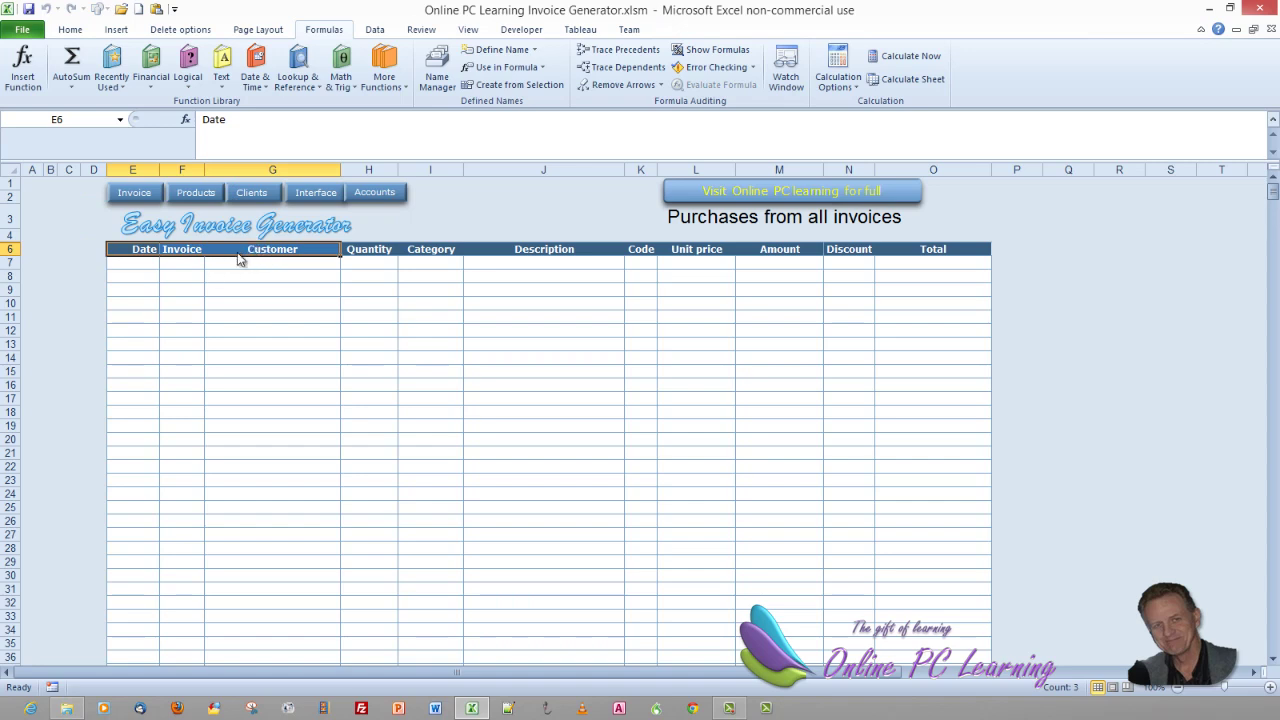
{"action": "right_click", "coordinate": [238, 259]}
{"action": "left_click", "coordinate": [272, 279]}
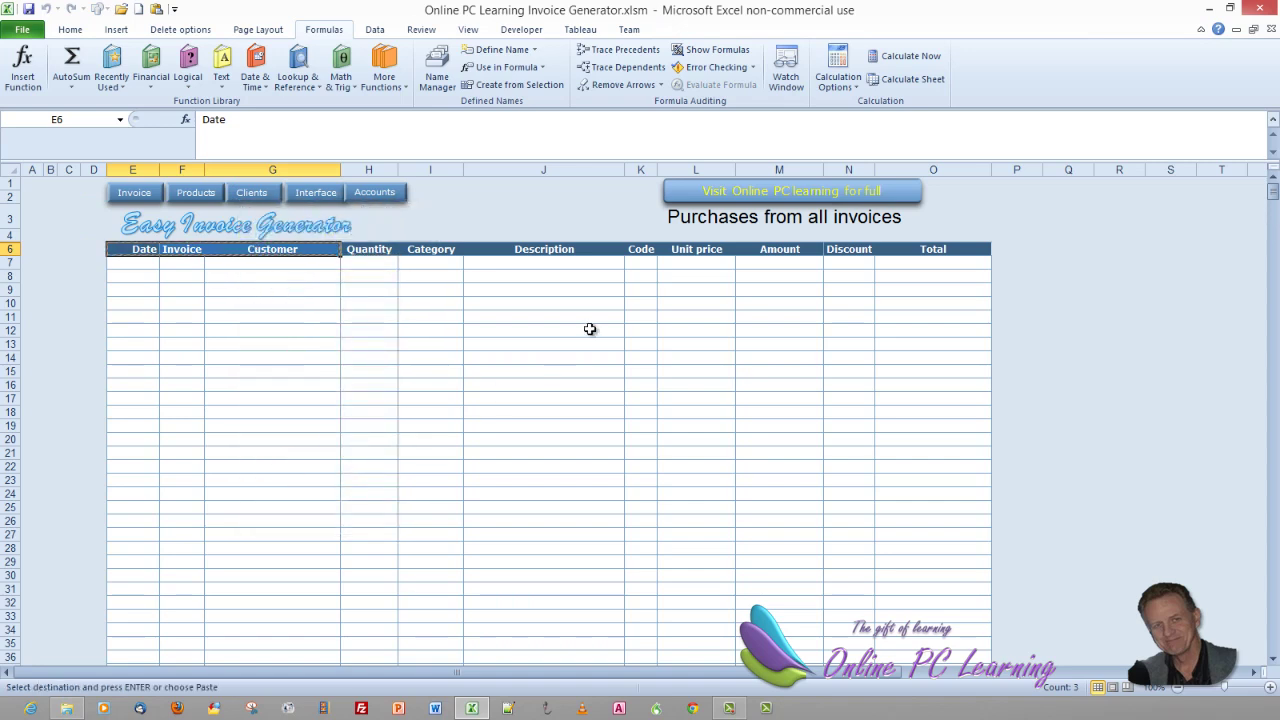
Step: Return to the Invoice sheet and paste the copied headings into D18:F18, beside the Quantity heading
{"action": "left_click", "coordinate": [146, 195]}
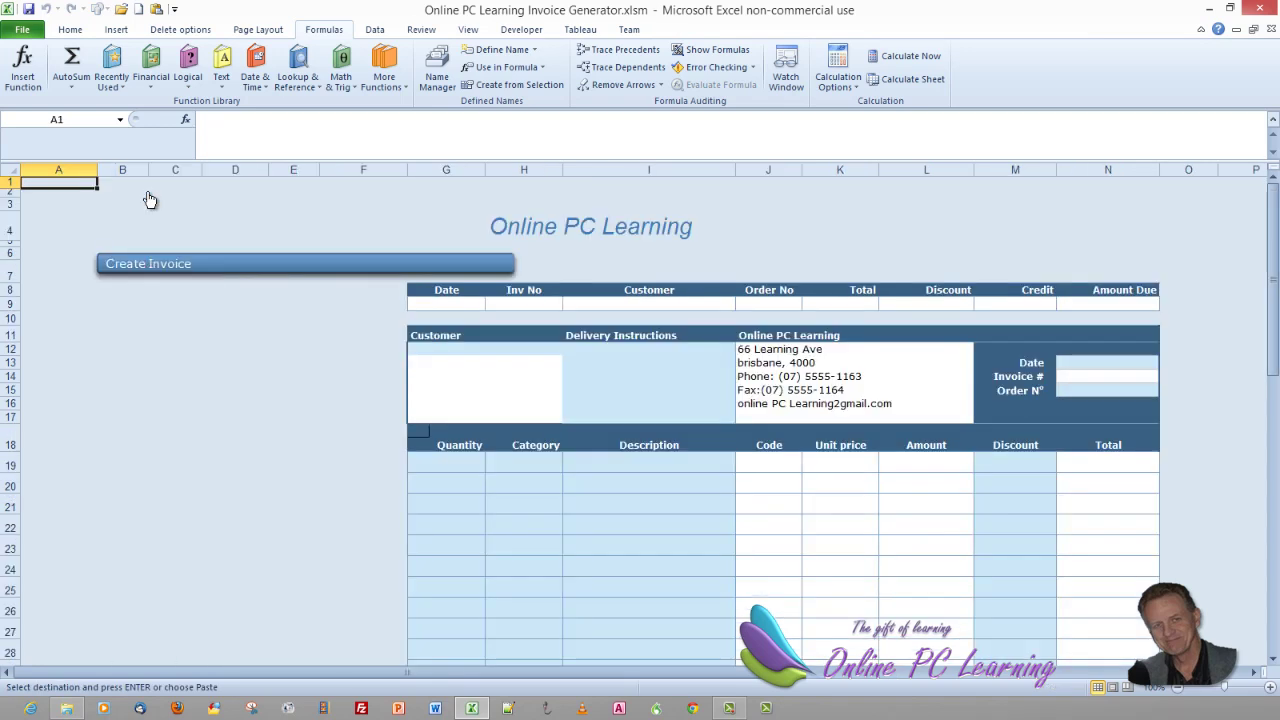
{"action": "left_click", "coordinate": [390, 442]}
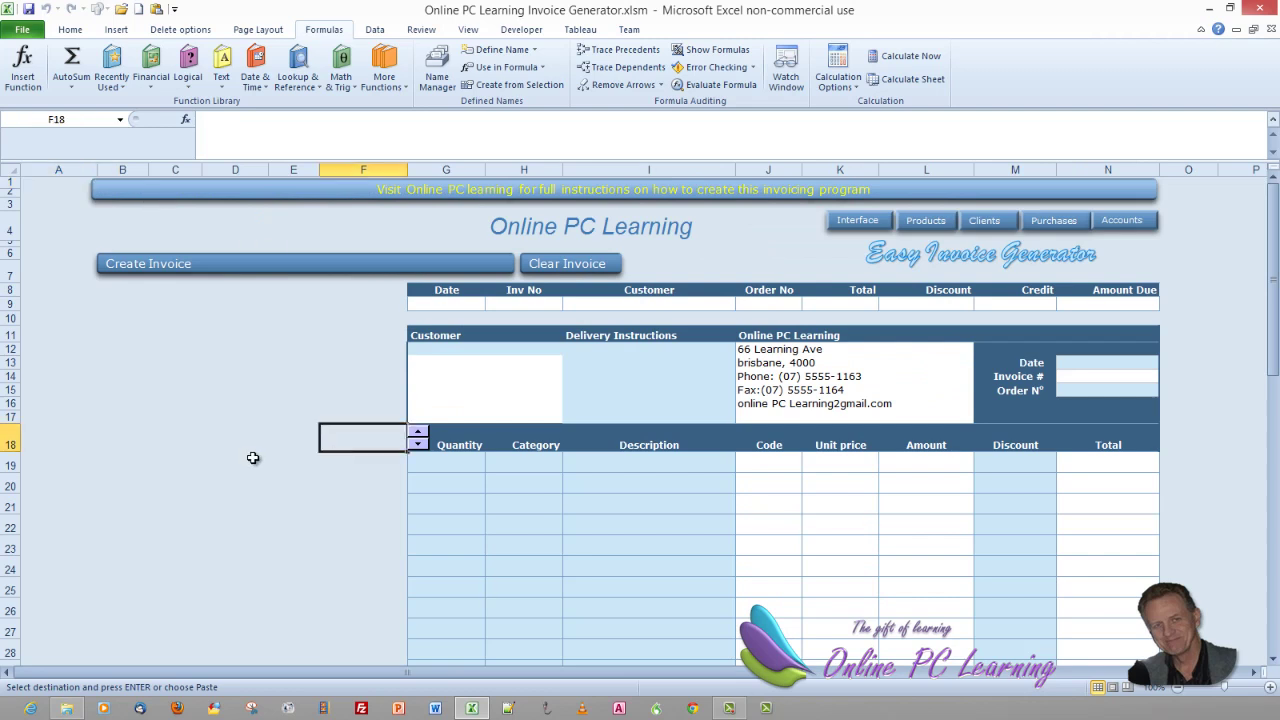
{"action": "left_click", "coordinate": [277, 440]}
{"action": "left_click", "coordinate": [225, 438]}
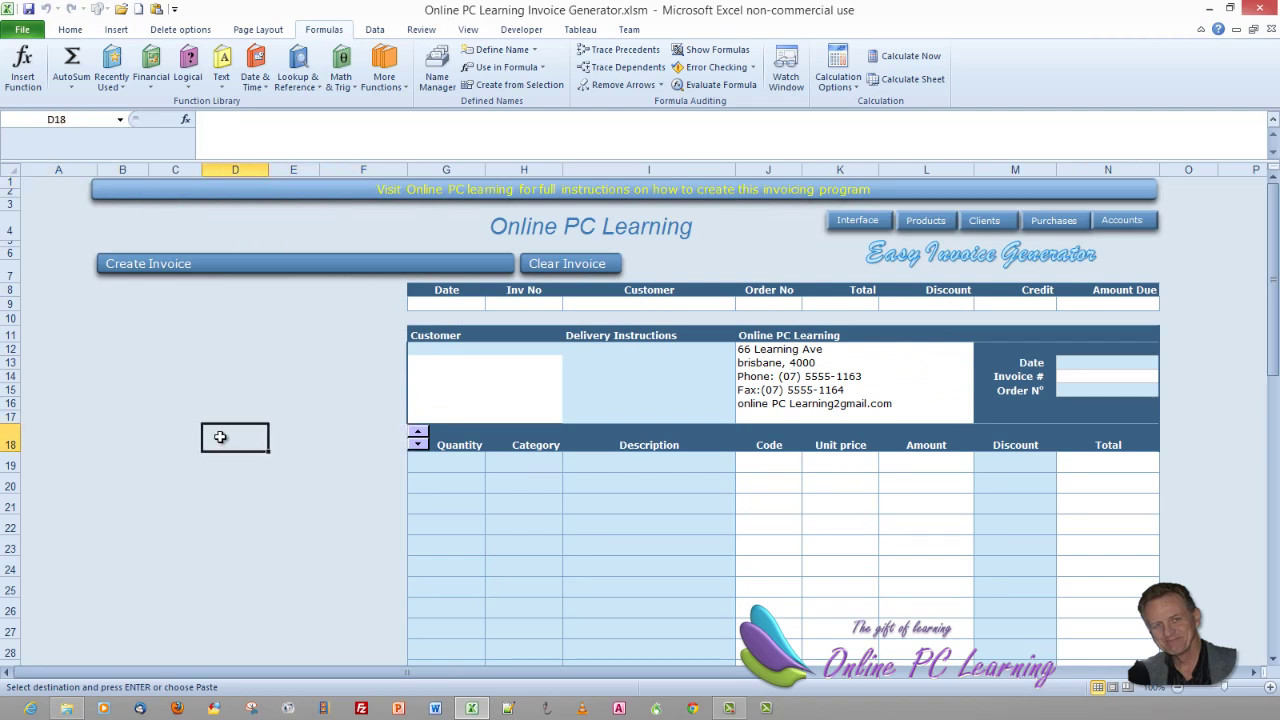
{"action": "right_click", "coordinate": [220, 437]}
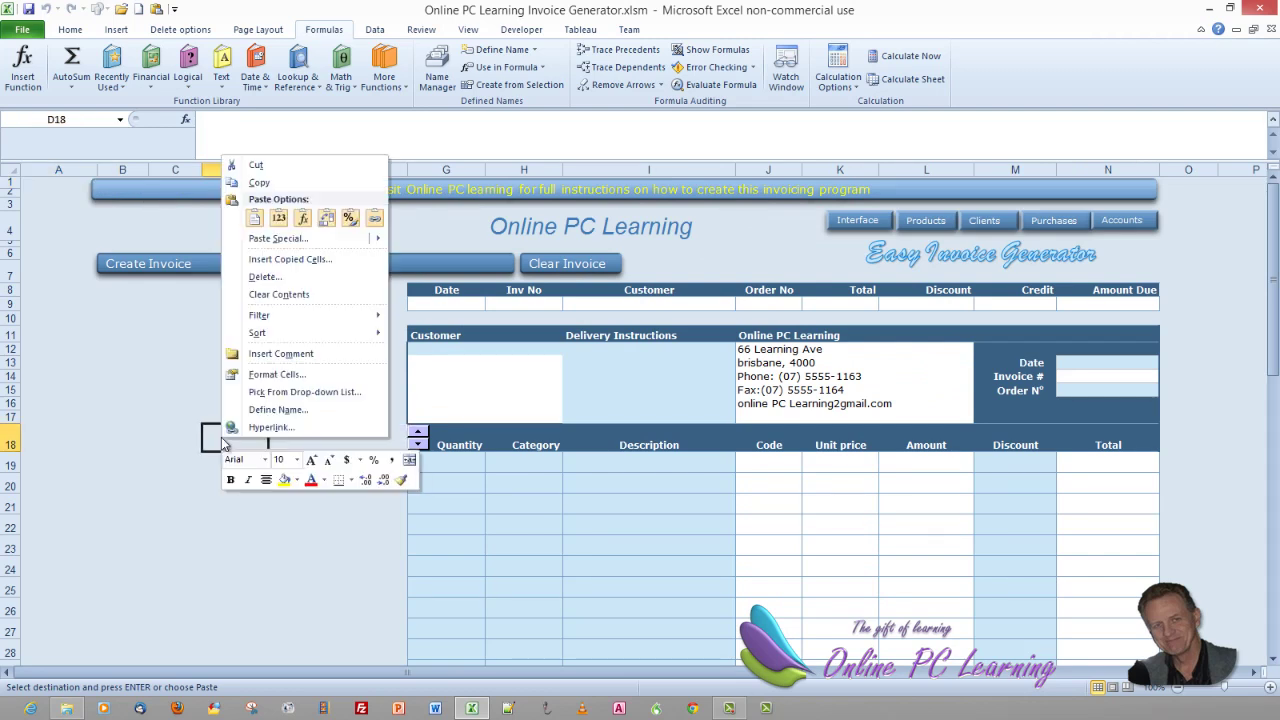
{"action": "left_click", "coordinate": [258, 221]}
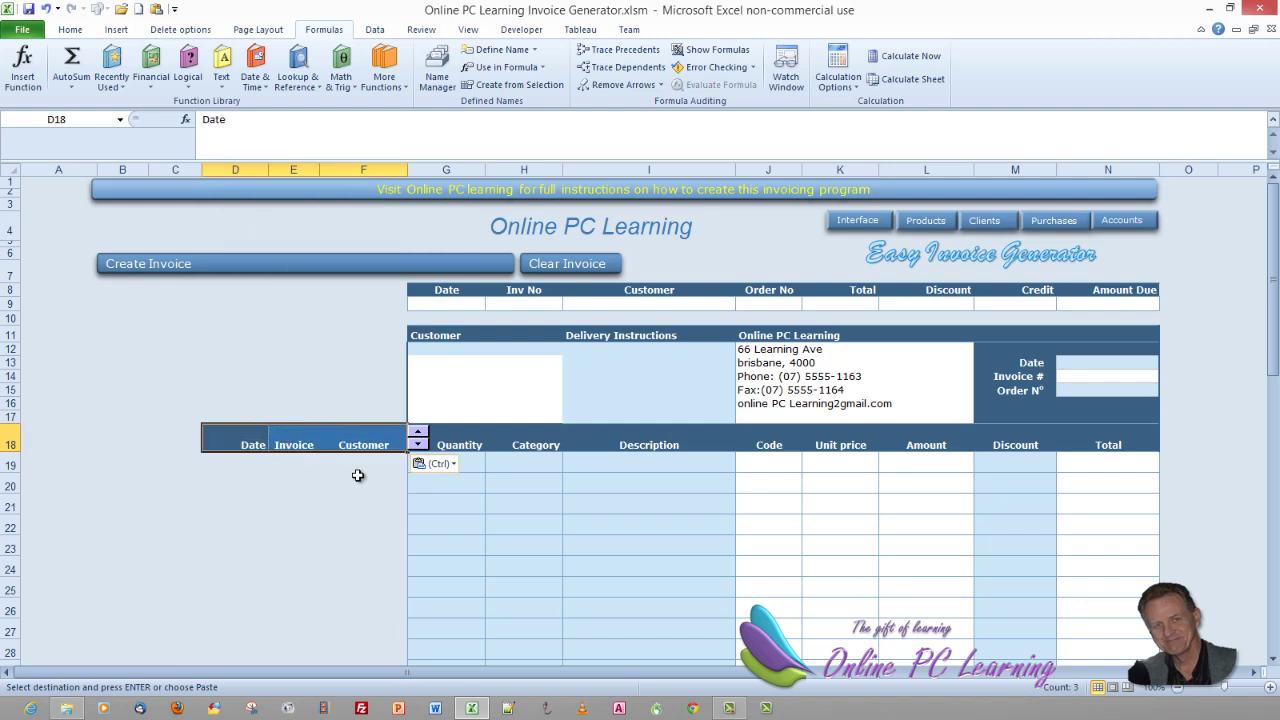
{"action": "scroll", "coordinate": [405, 442], "scroll_direction": "down", "scroll_amount": 2}
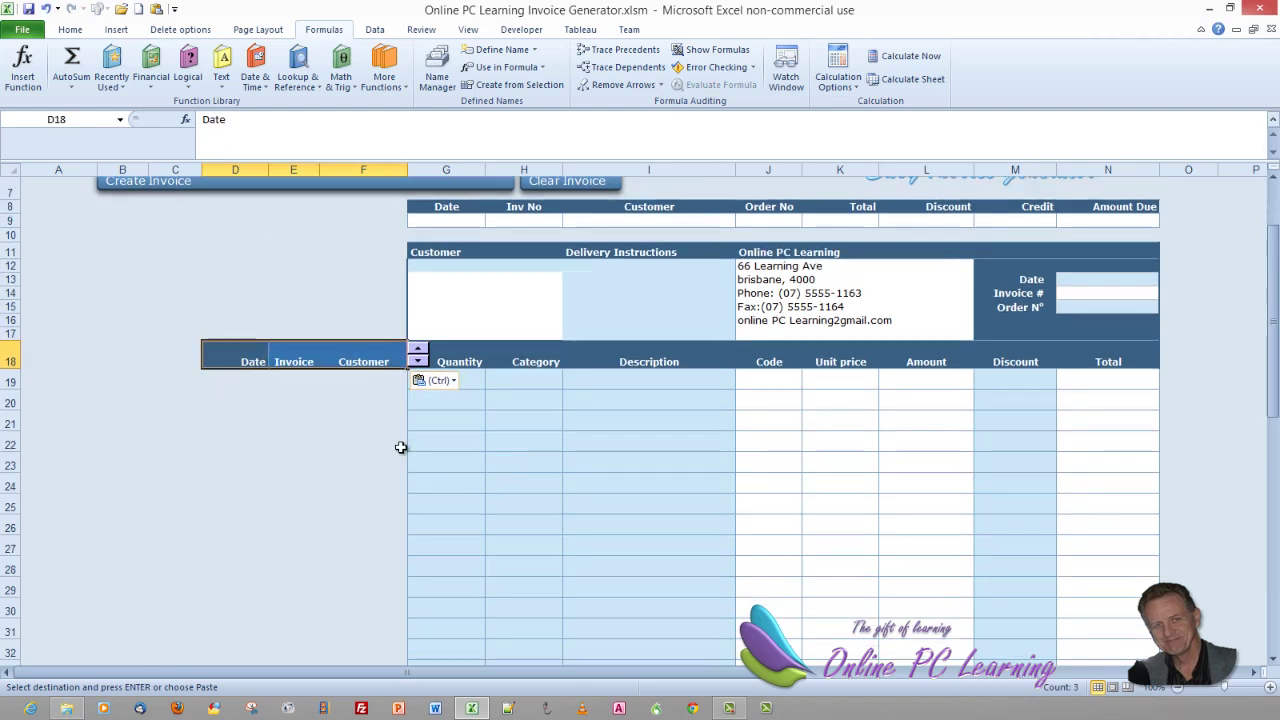
{"action": "scroll", "coordinate": [374, 389], "scroll_direction": "down", "scroll_amount": 1}
{"action": "scroll", "coordinate": [368, 318], "scroll_direction": "up", "scroll_amount": 2}
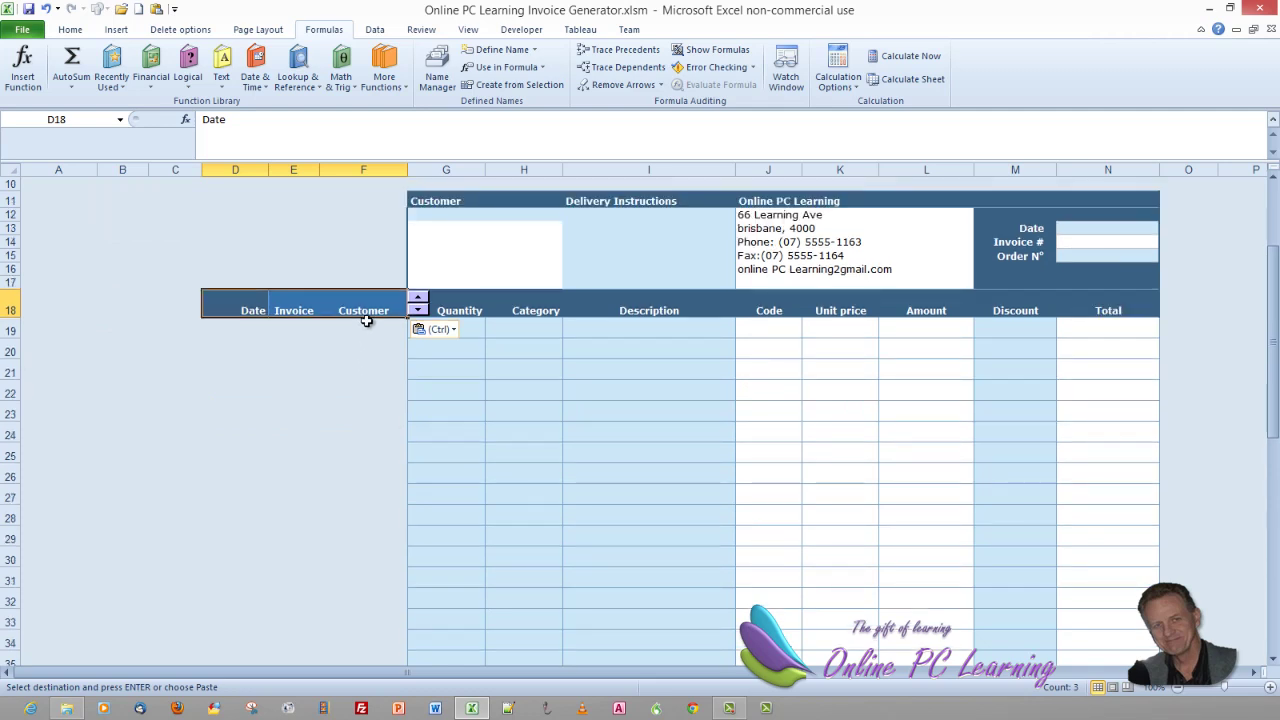
{"action": "scroll", "coordinate": [367, 320], "scroll_direction": "up", "scroll_amount": 1}
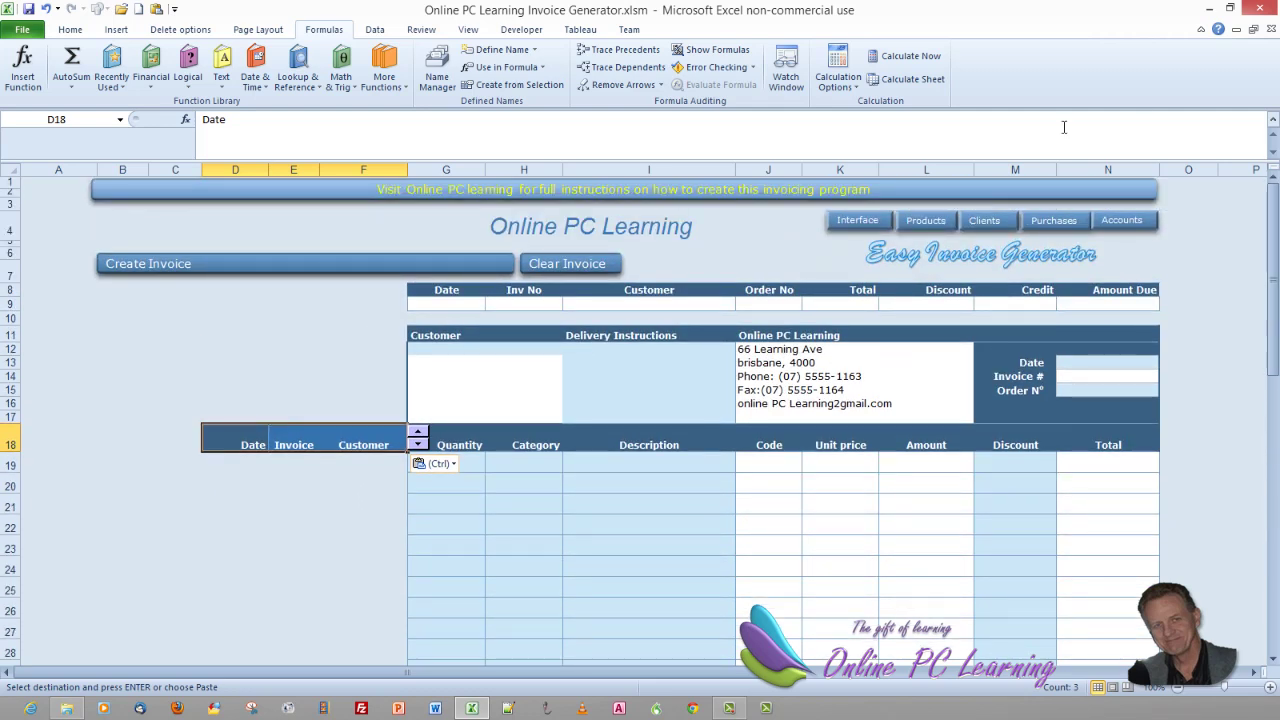
Step: Collapse the ribbon and enter =$G$12 in F19 to link the Customer column to the invoice's customer cell
{"action": "left_click", "coordinate": [1201, 32]}
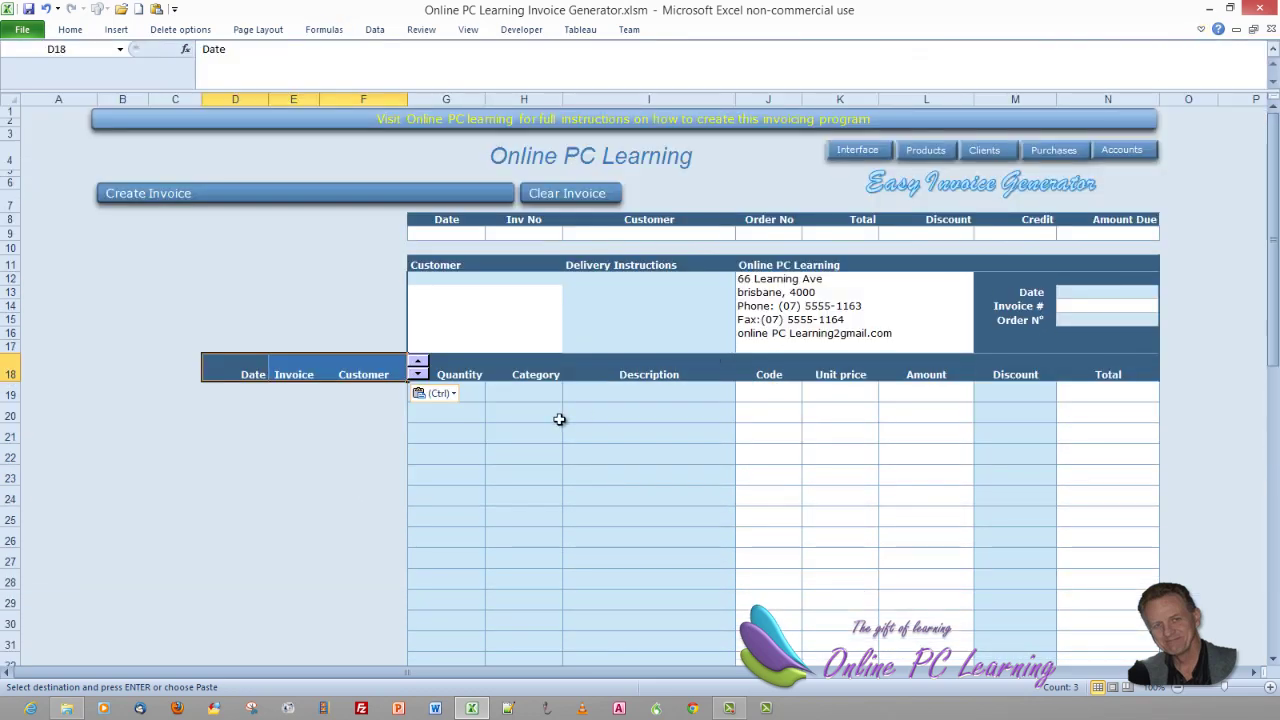
{"action": "left_click", "coordinate": [275, 409]}
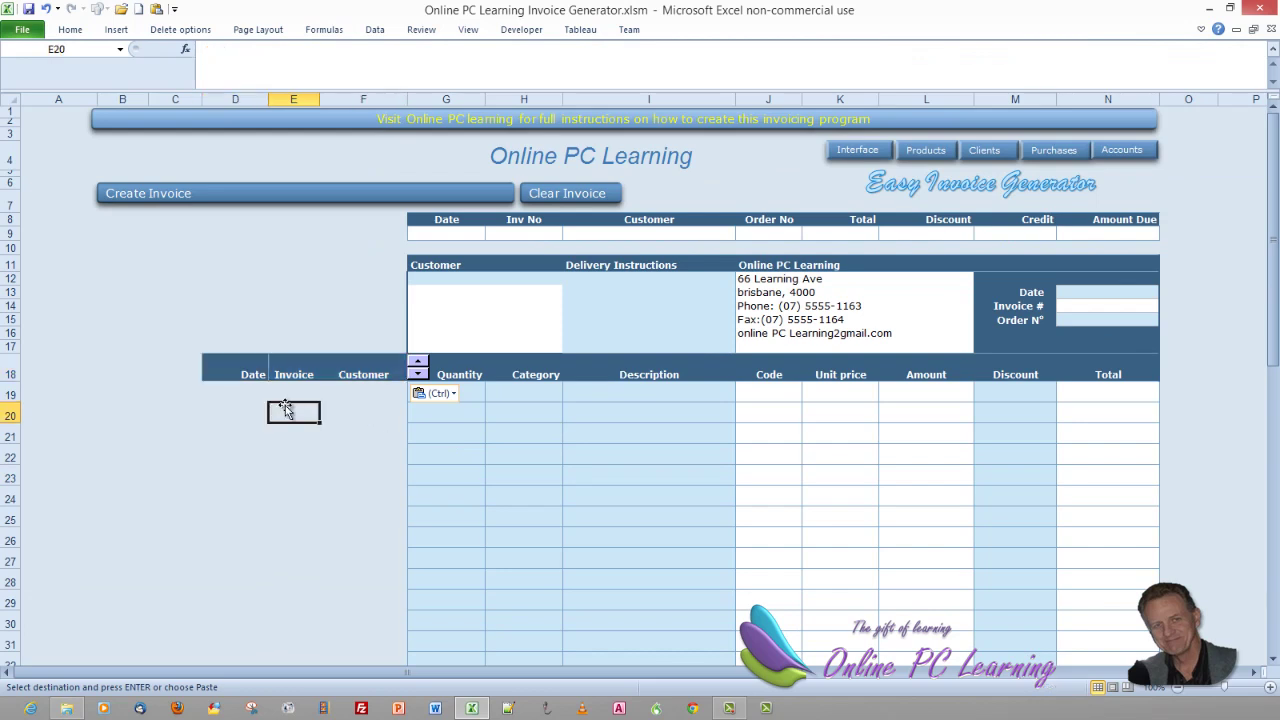
{"action": "left_click", "coordinate": [376, 391]}
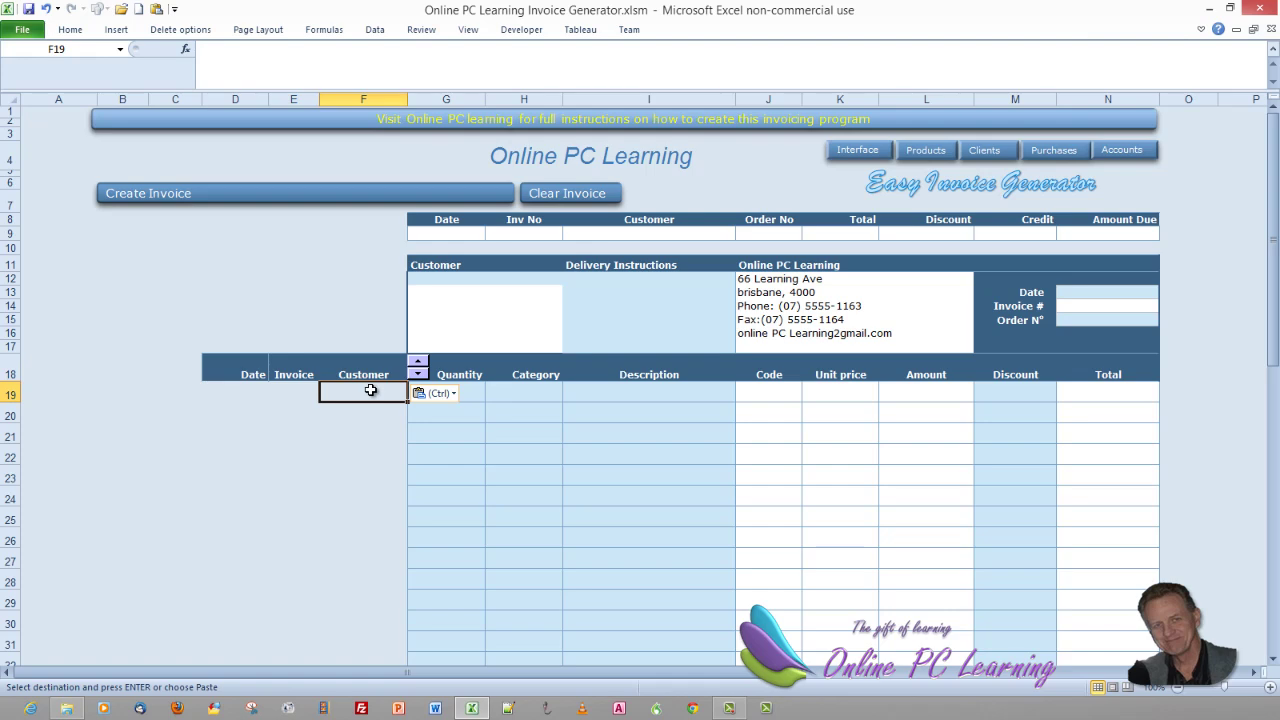
{"action": "type", "text": "="}
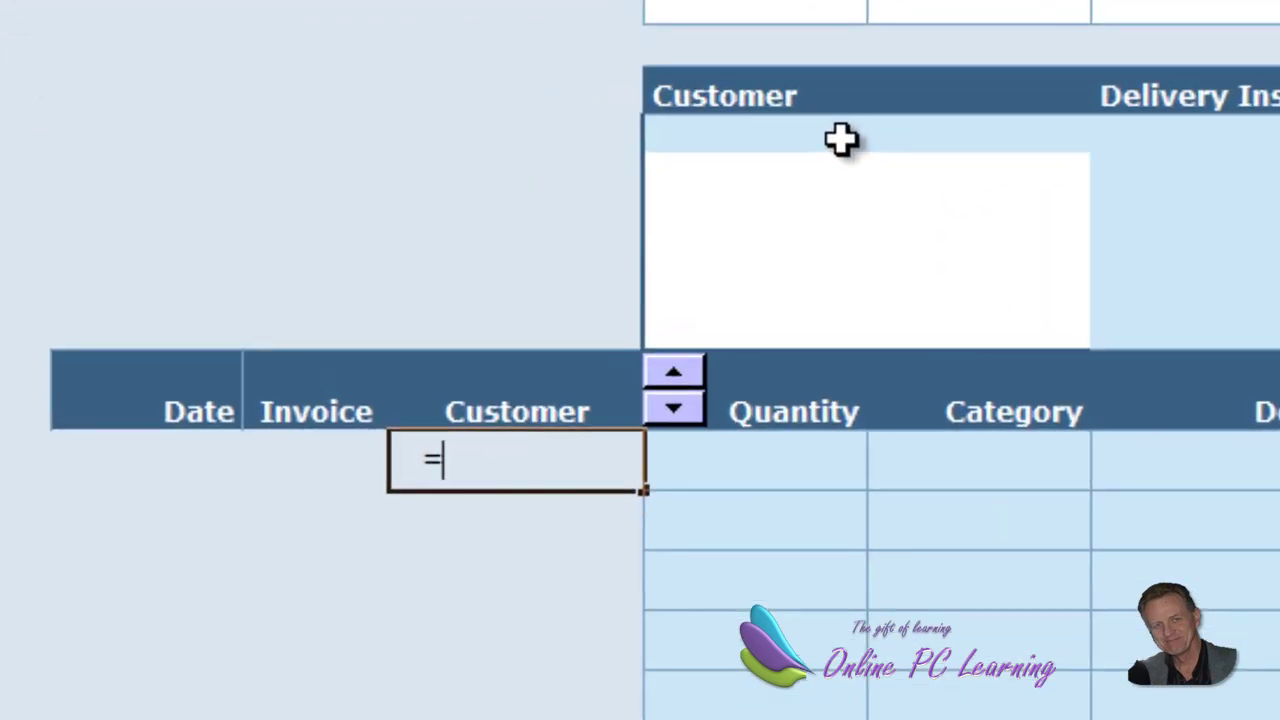
{"action": "left_click", "coordinate": [840, 140]}
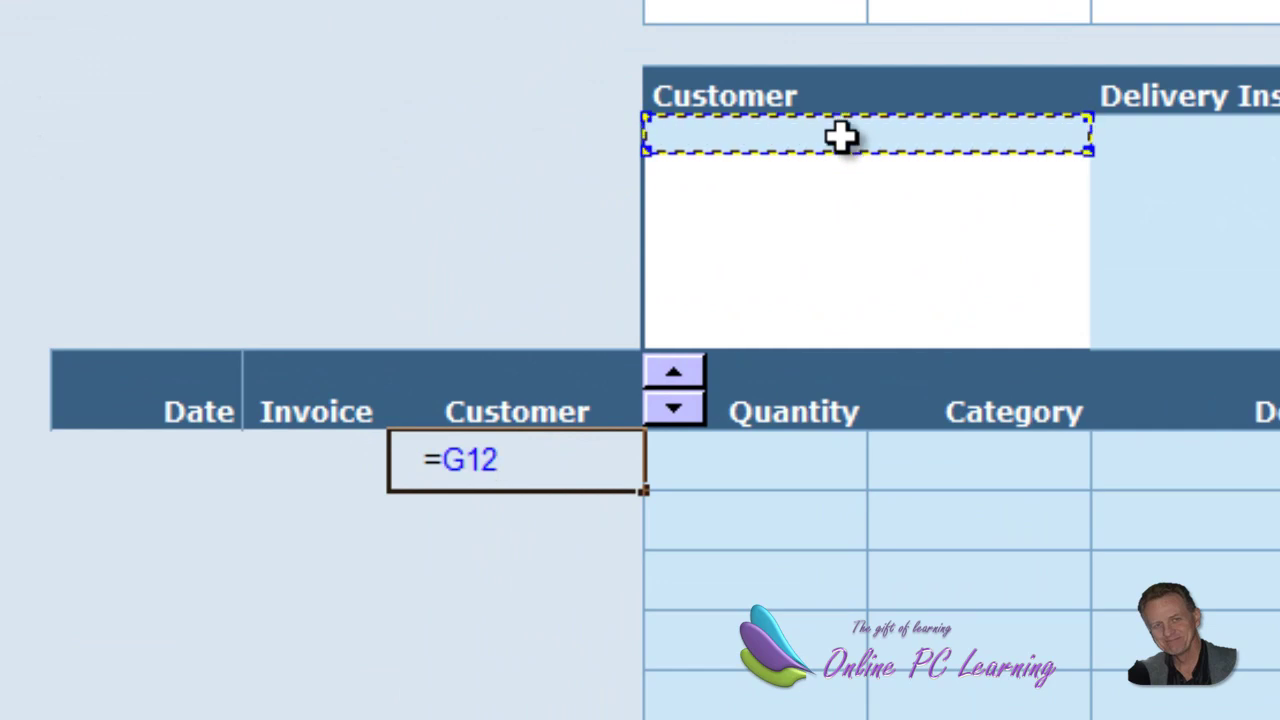
{"action": "key", "text": "F4"}
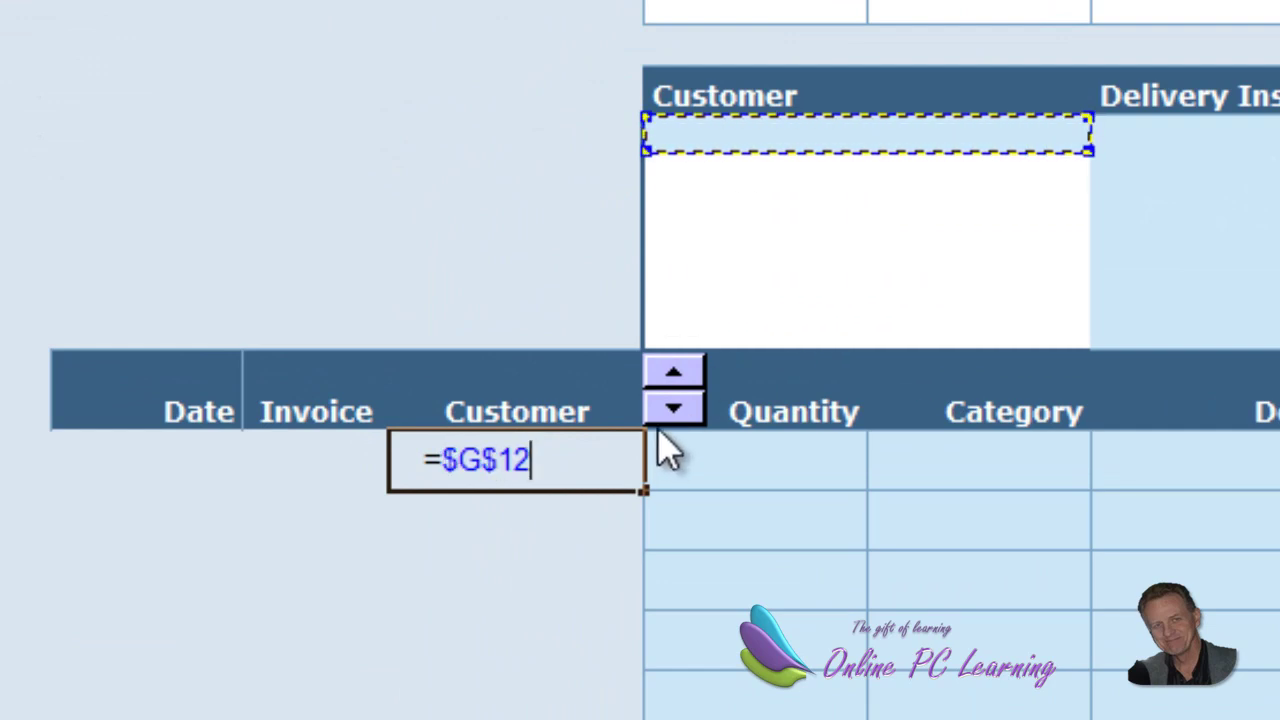
{"action": "key", "text": "Return"}
{"action": "left_click", "coordinate": [493, 445]}
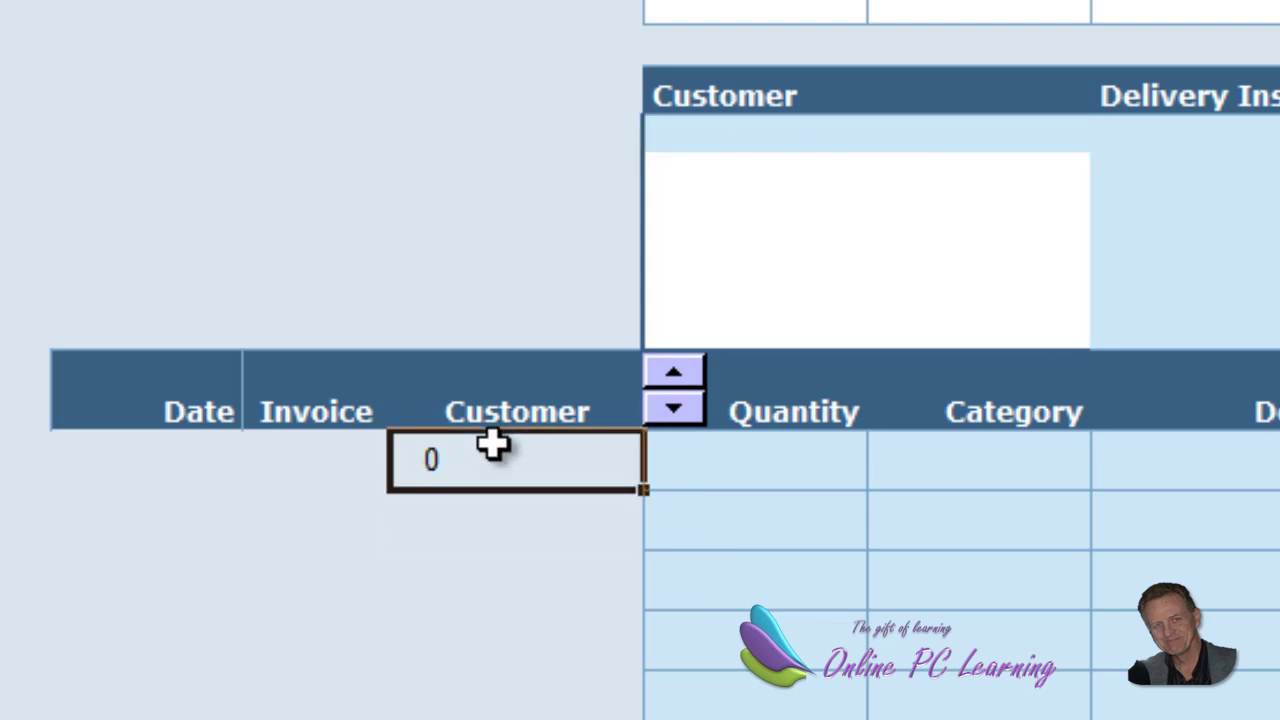
{"action": "left_click", "coordinate": [995, 130]}
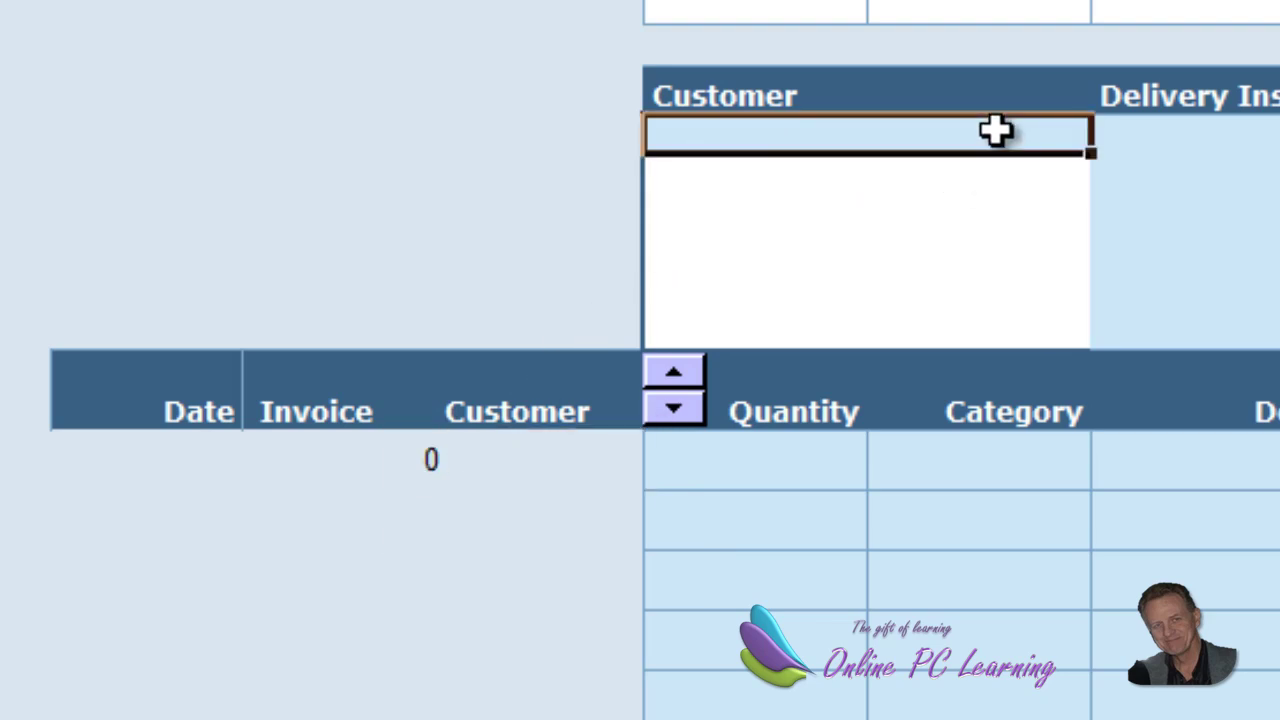
{"action": "left_click", "coordinate": [531, 451]}
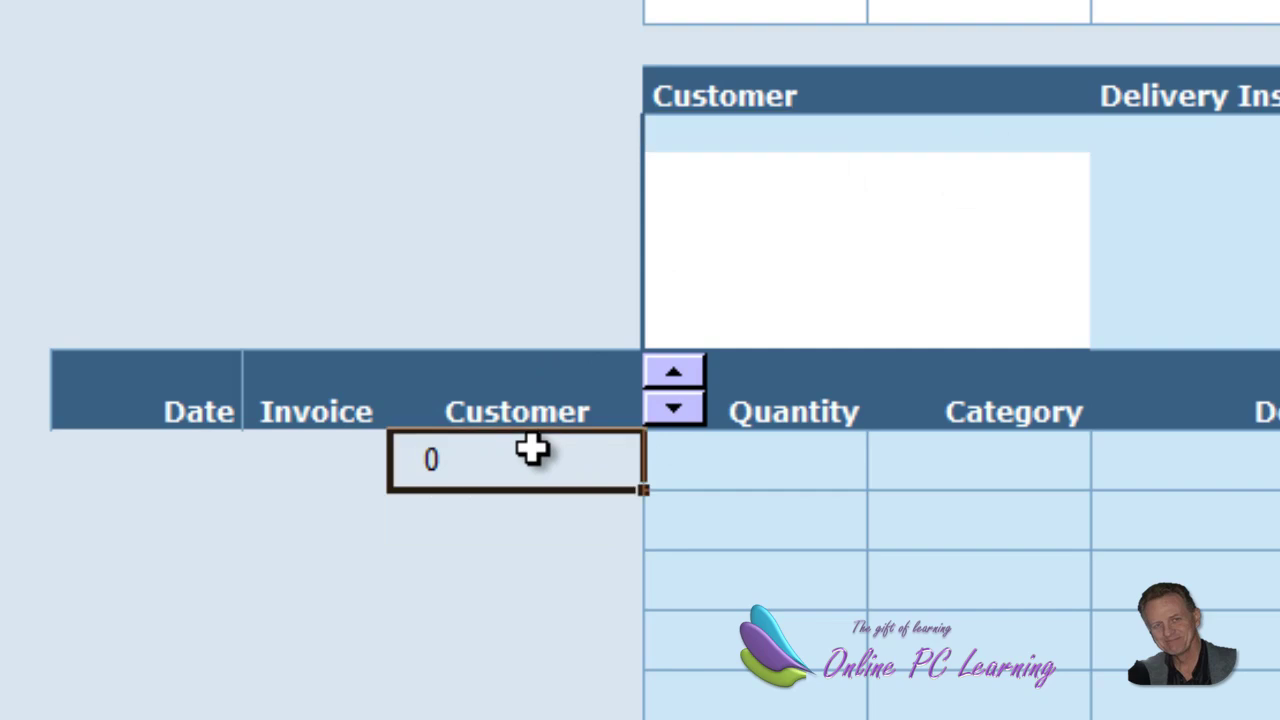
Step: Fill the F19 formula down the Customer column alongside the invoice item rows
{"action": "scroll", "coordinate": [789, 349], "scroll_direction": "down", "scroll_amount": 3}
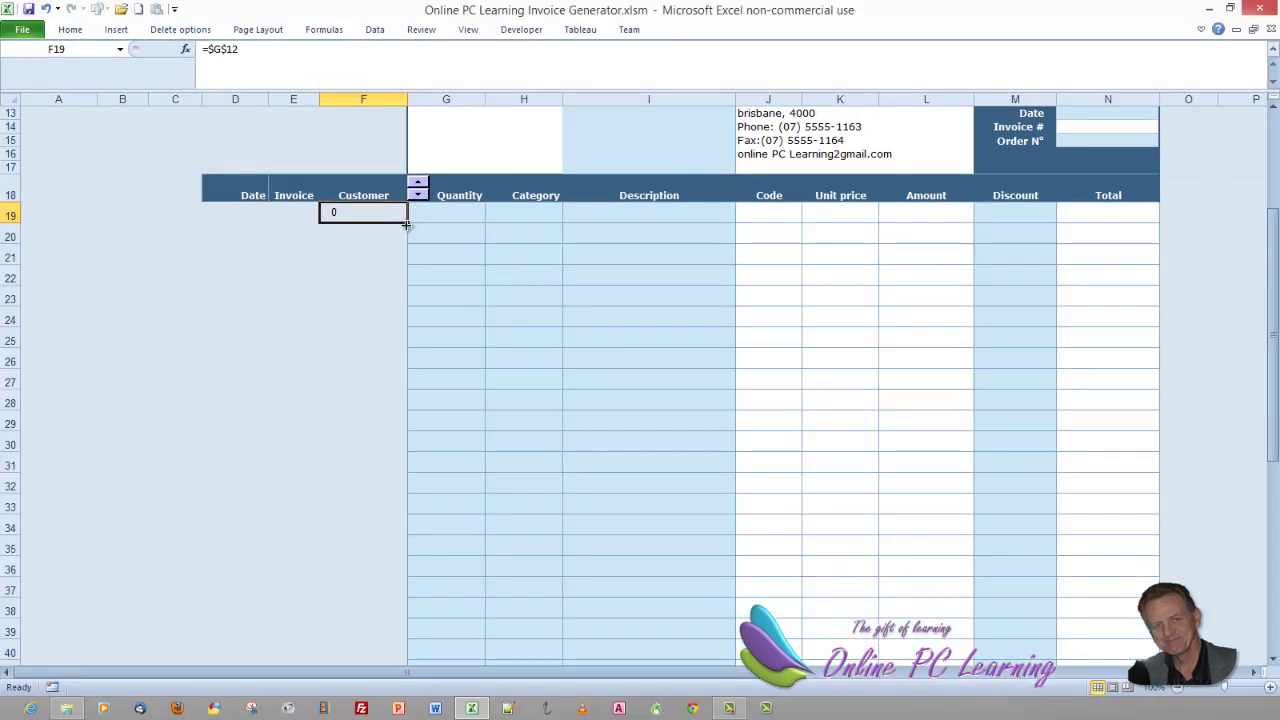
{"action": "left_click_drag", "start_coordinate": [407, 224], "coordinate": [394, 437]}
{"action": "scroll", "coordinate": [360, 320], "scroll_direction": "up", "scroll_amount": 11}
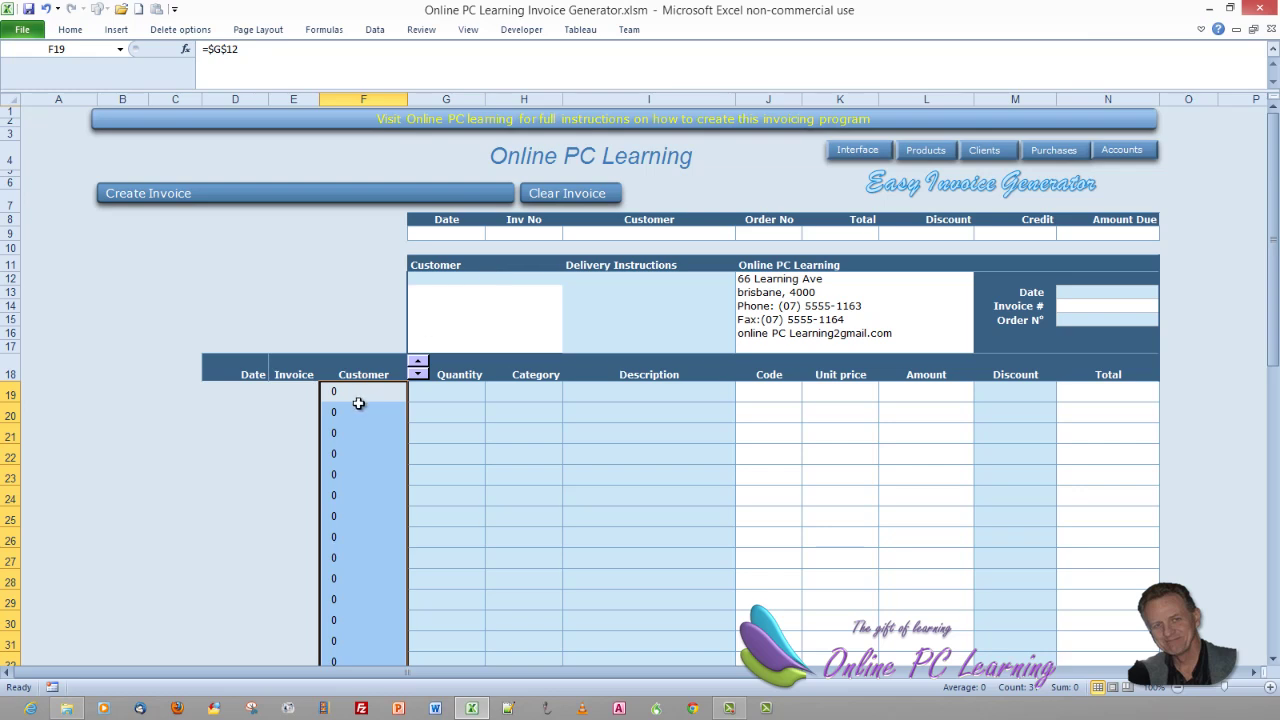
Step: Enter =$N$14 in E19 to link to the invoice number, and fill it down the Invoice column
{"action": "left_click", "coordinate": [291, 391]}
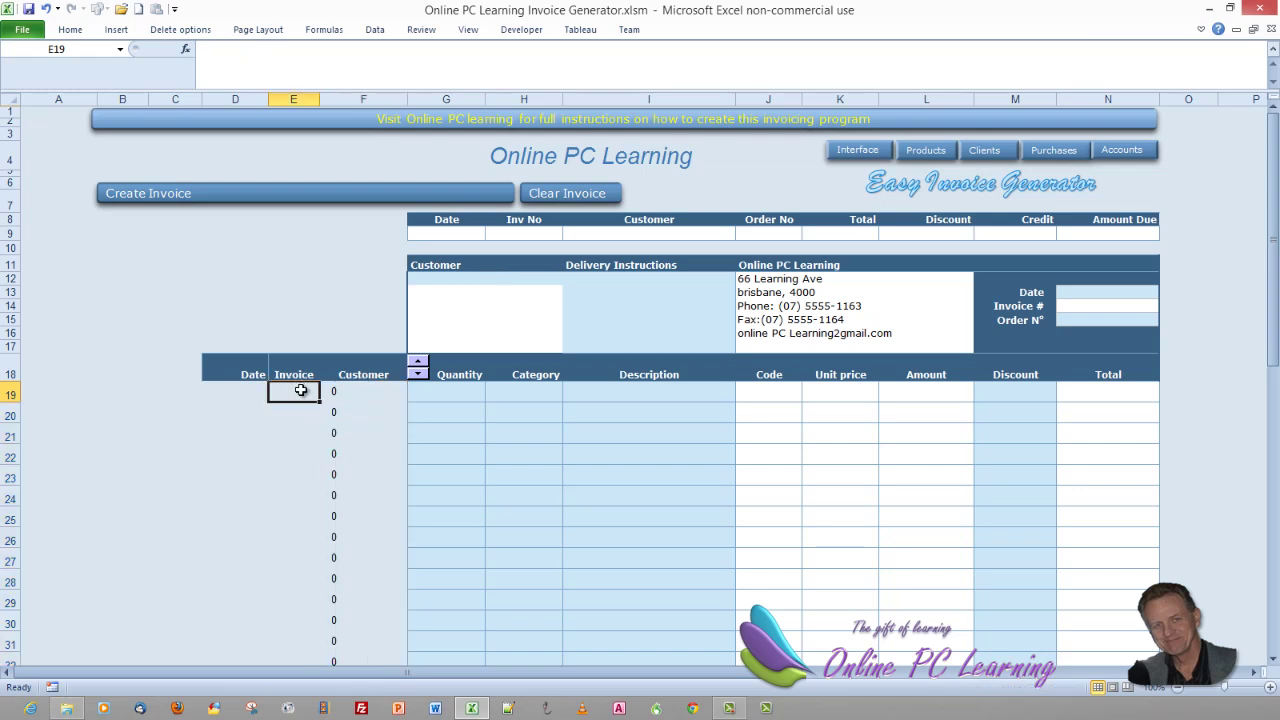
{"action": "type", "text": "="}
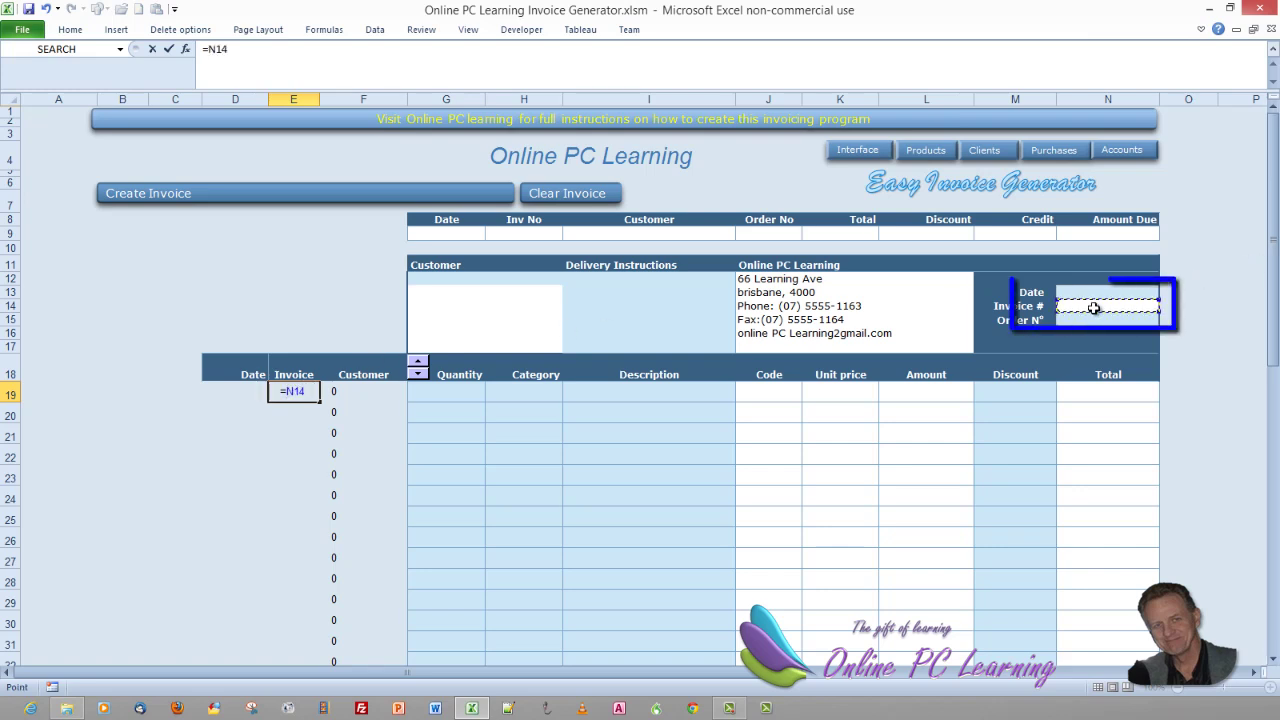
{"action": "key", "text": "F4"}
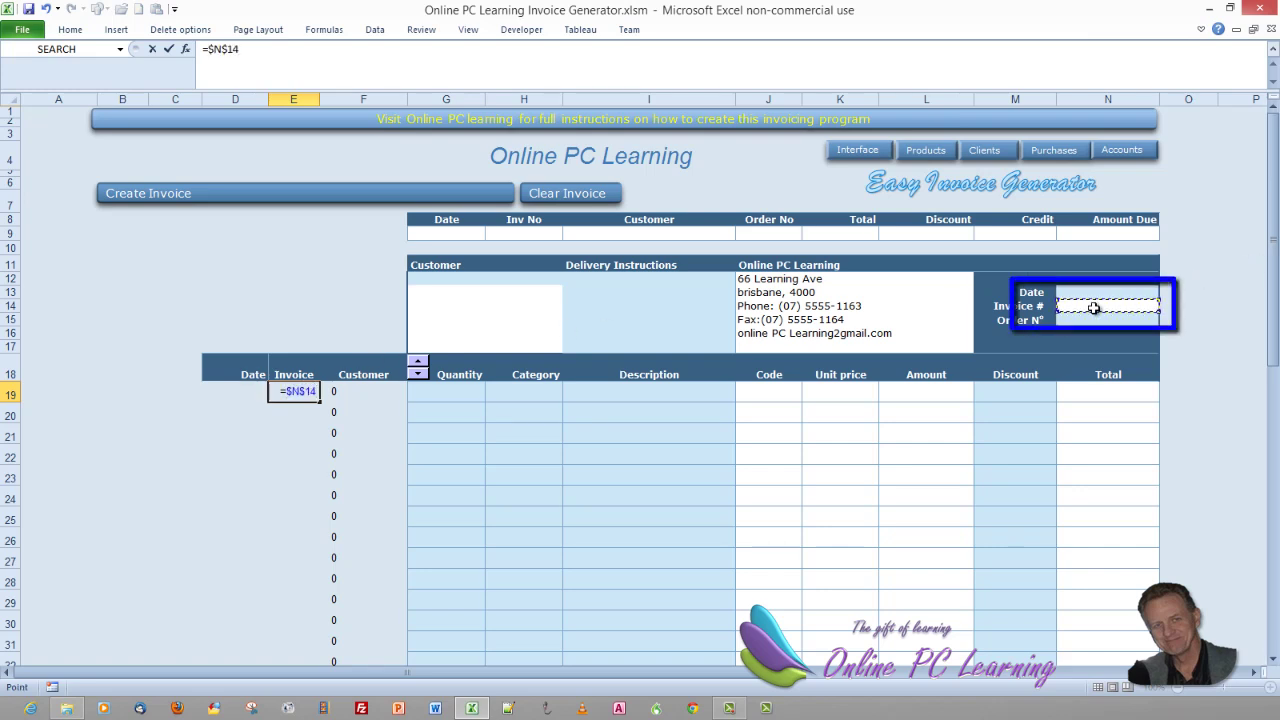
{"action": "key", "text": "Return"}
{"action": "left_click", "coordinate": [316, 394]}
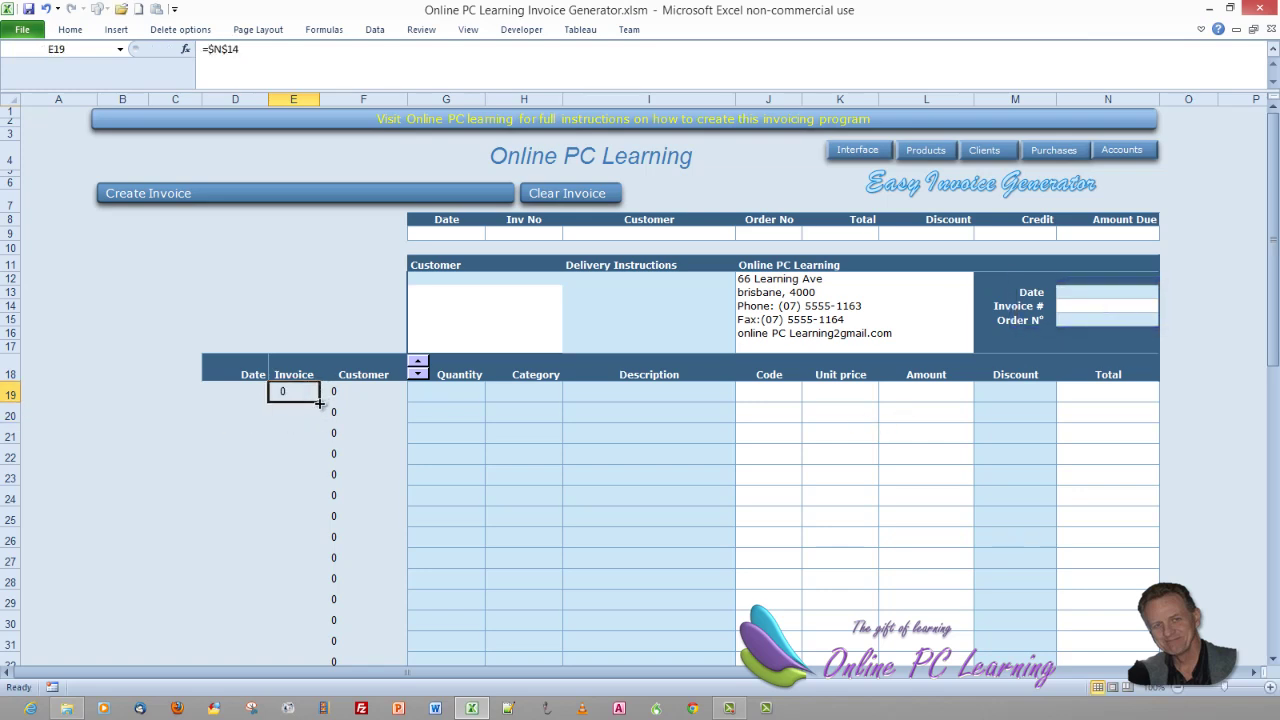
{"action": "left_click_drag", "start_coordinate": [320, 402], "coordinate": [330, 620]}
{"action": "scroll", "coordinate": [337, 440], "scroll_direction": "up", "scroll_amount": 8}
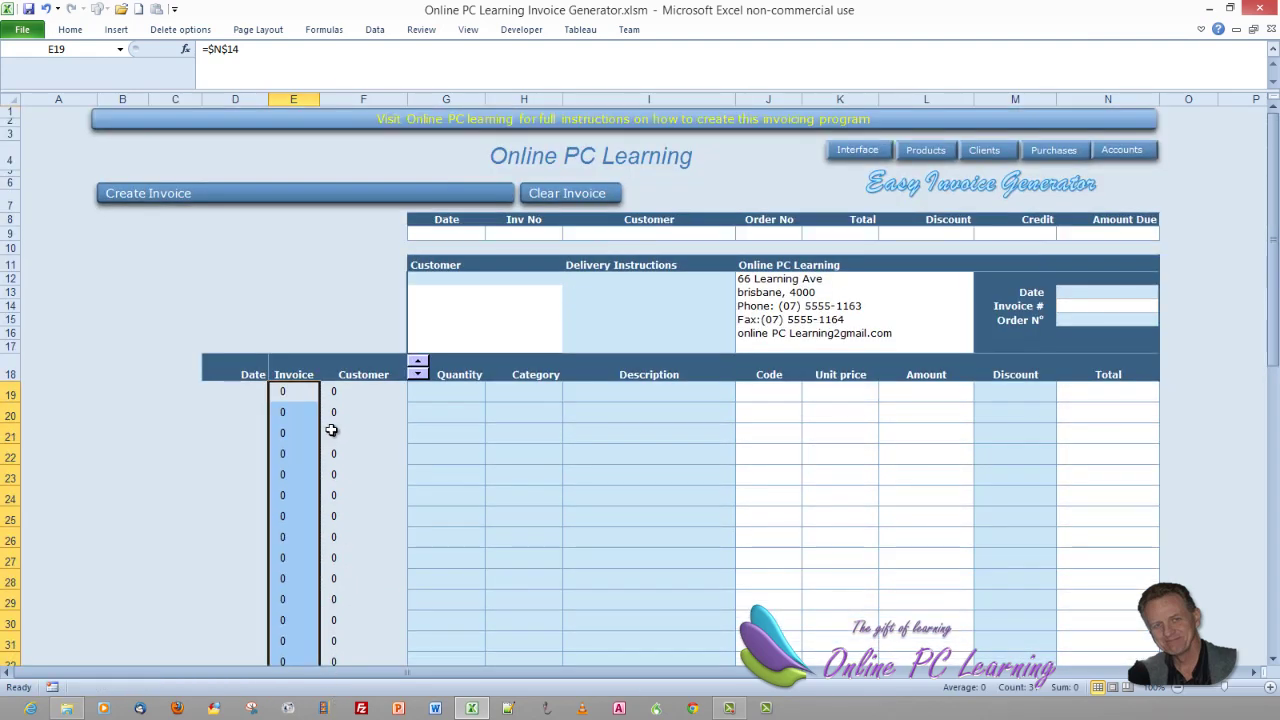
Step: Enter =$N$13 in D19 to link to the invoice date, and fill it down the Date column
{"action": "left_click", "coordinate": [238, 390]}
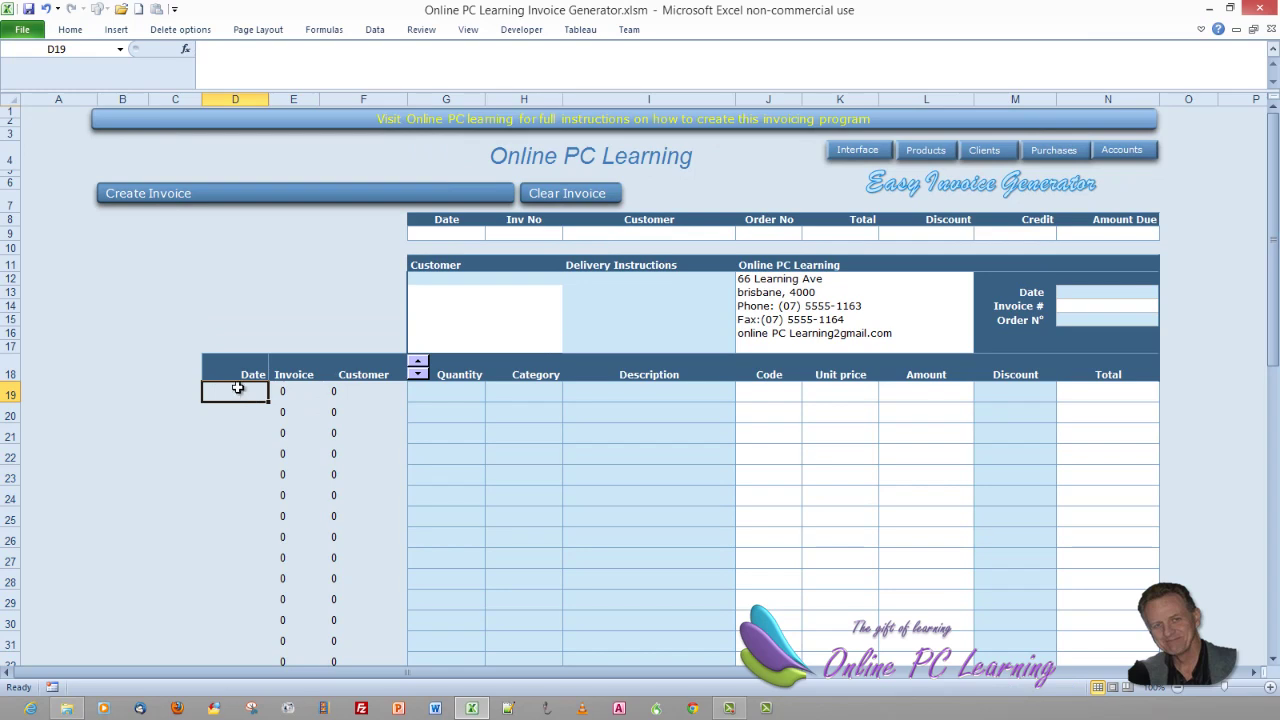
{"action": "type", "text": "="}
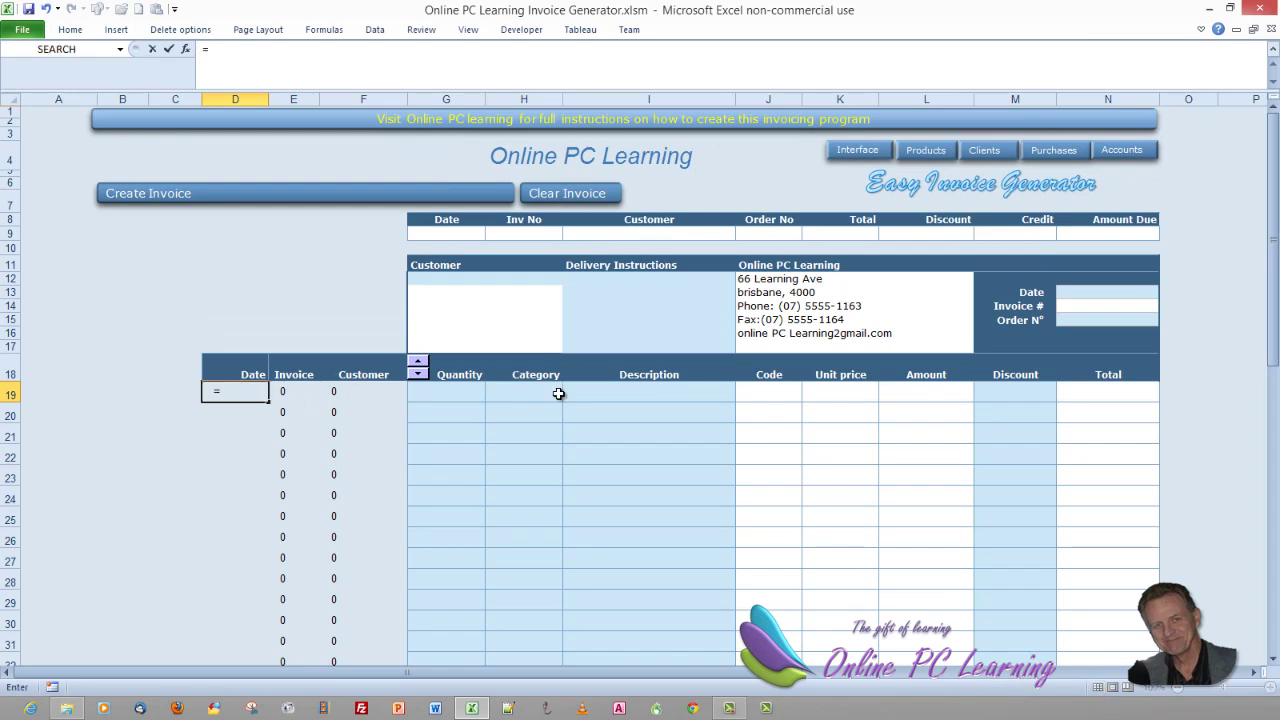
{"action": "left_click", "coordinate": [1073, 291]}
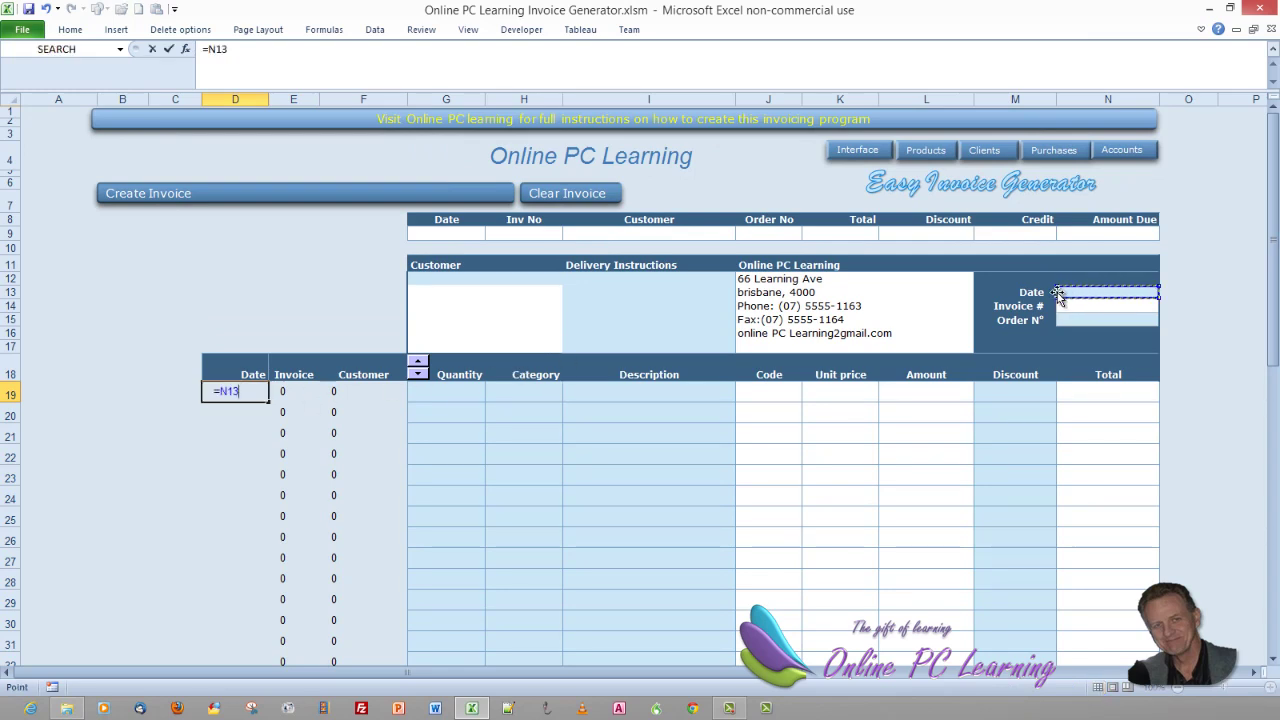
{"action": "key", "text": "F4"}
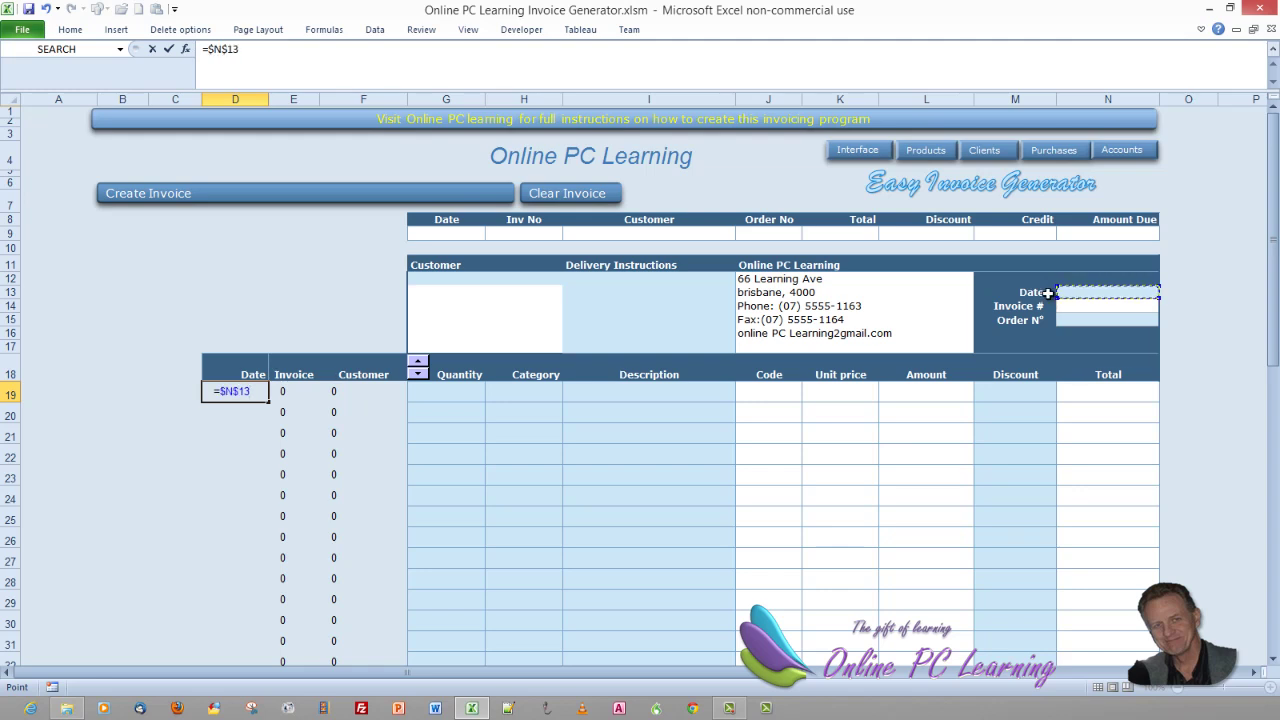
{"action": "key", "text": "Return"}
{"action": "left_click", "coordinate": [229, 392]}
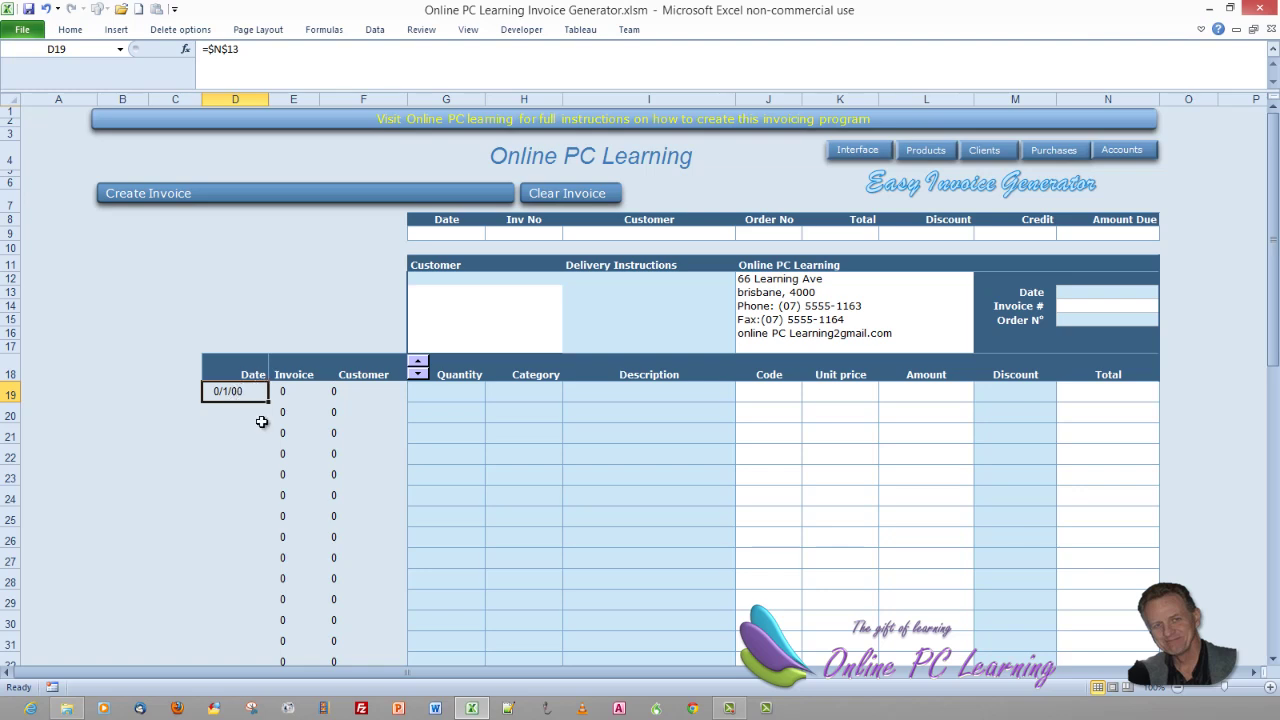
{"action": "left_click_drag", "start_coordinate": [268, 401], "coordinate": [250, 617]}
{"action": "scroll", "coordinate": [270, 534], "scroll_direction": "up", "scroll_amount": 8}
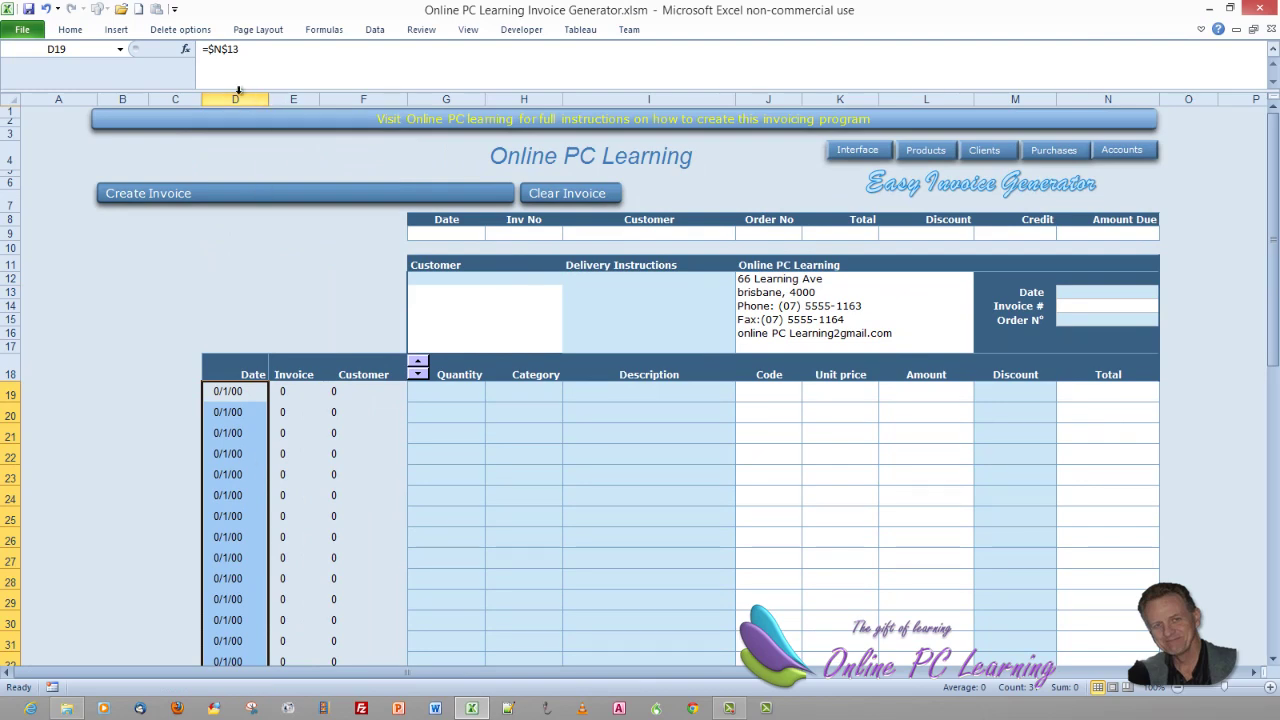
Step: Hide the Date, Invoice and Customer helper columns D:F
{"action": "left_click_drag", "start_coordinate": [236, 99], "coordinate": [365, 99]}
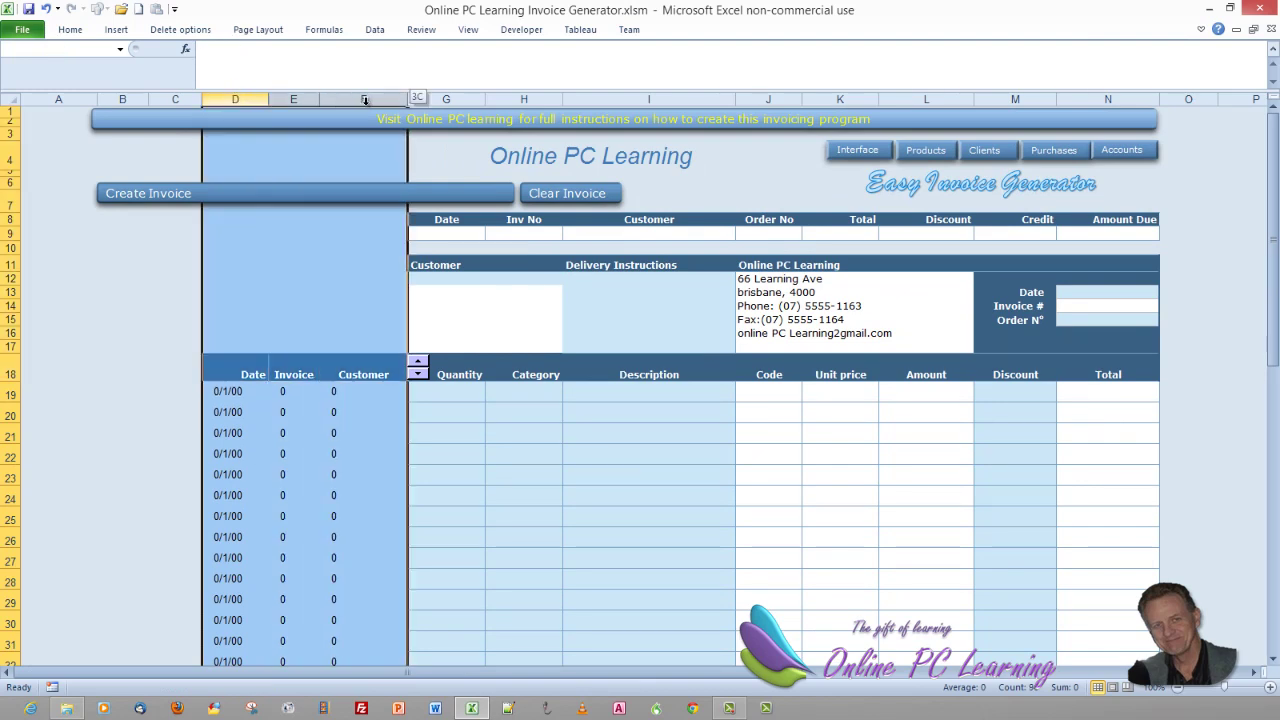
{"action": "right_click", "coordinate": [222, 106]}
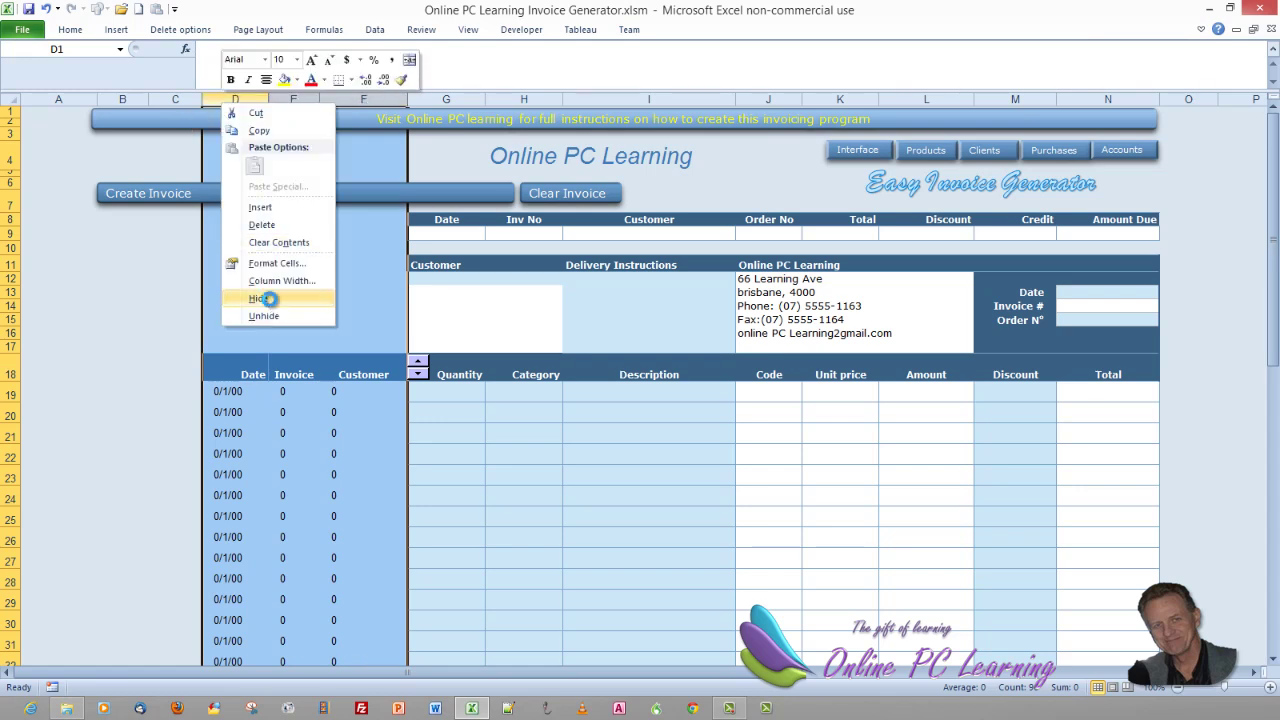
{"action": "left_click", "coordinate": [268, 300]}
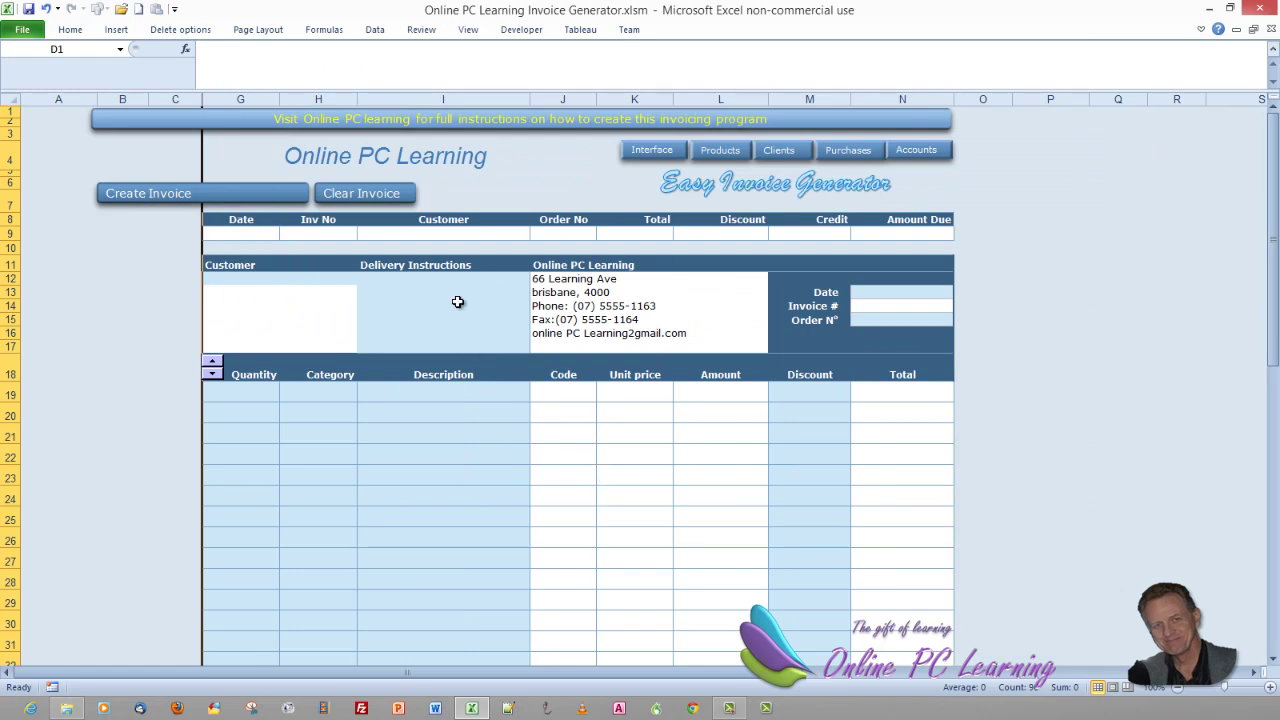
Step: Shorten the website banner and Create Invoice button to start at column G, and set the banner's positioning to Don't move or size with cells
{"action": "left_click", "coordinate": [212, 127]}
{"action": "right_click", "coordinate": [212, 127]}
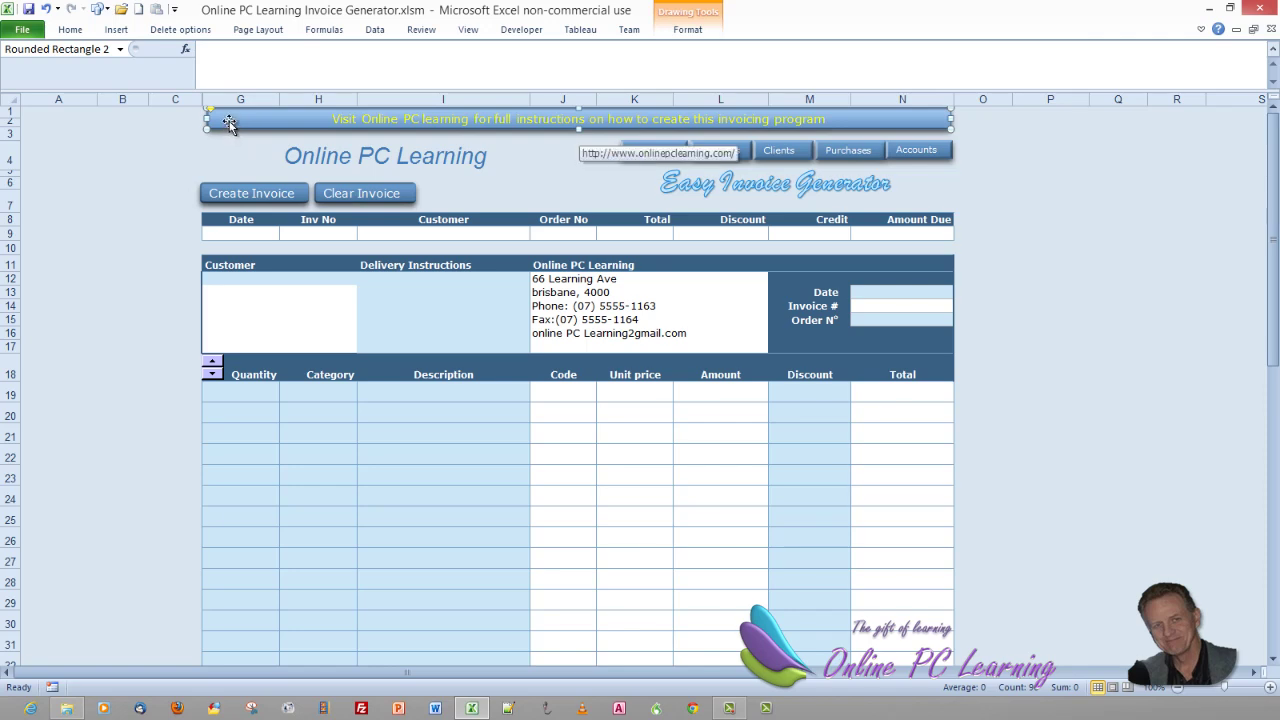
{"action": "right_click", "coordinate": [229, 125]}
{"action": "left_click", "coordinate": [295, 412]}
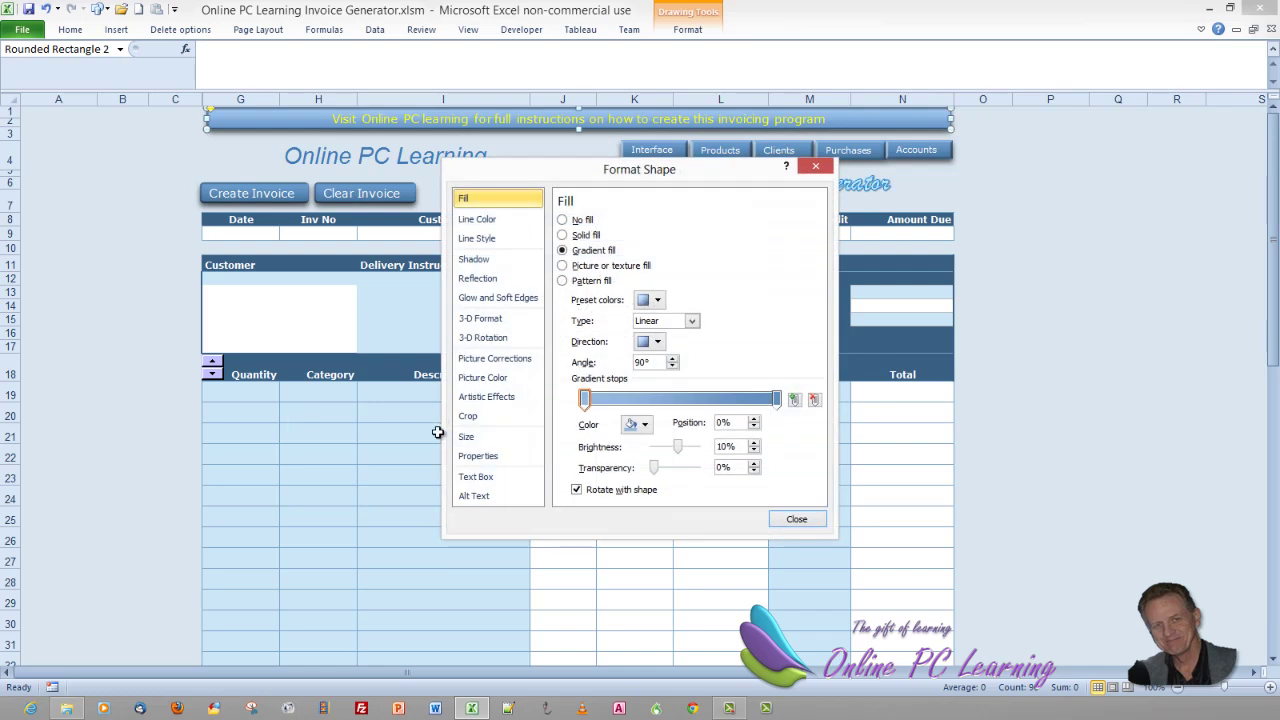
{"action": "left_click", "coordinate": [503, 463]}
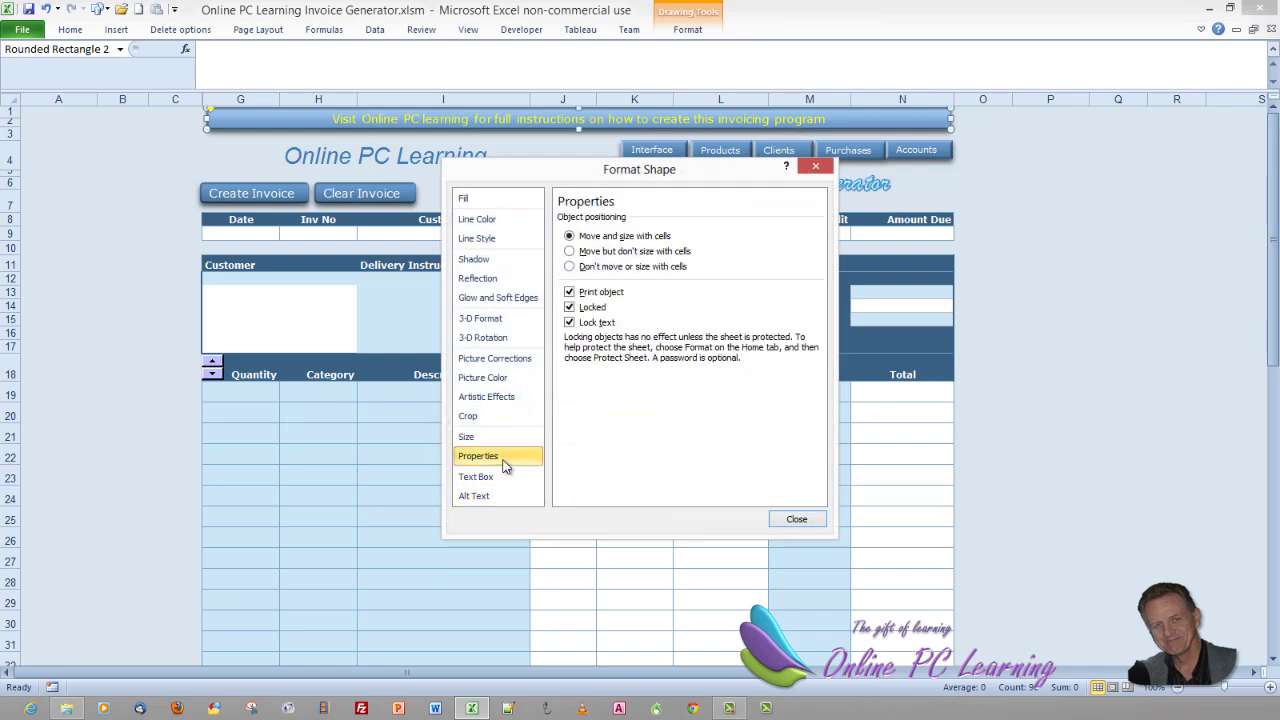
{"action": "left_click", "coordinate": [569, 266]}
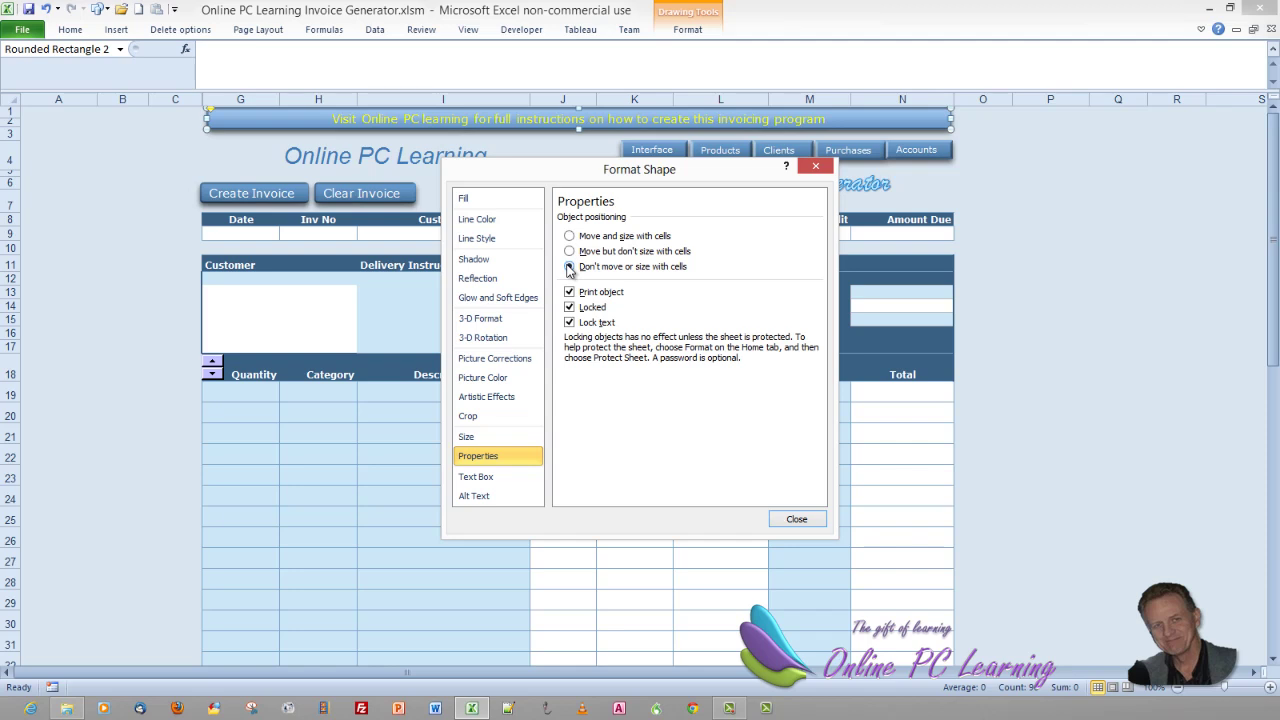
{"action": "left_click", "coordinate": [796, 519]}
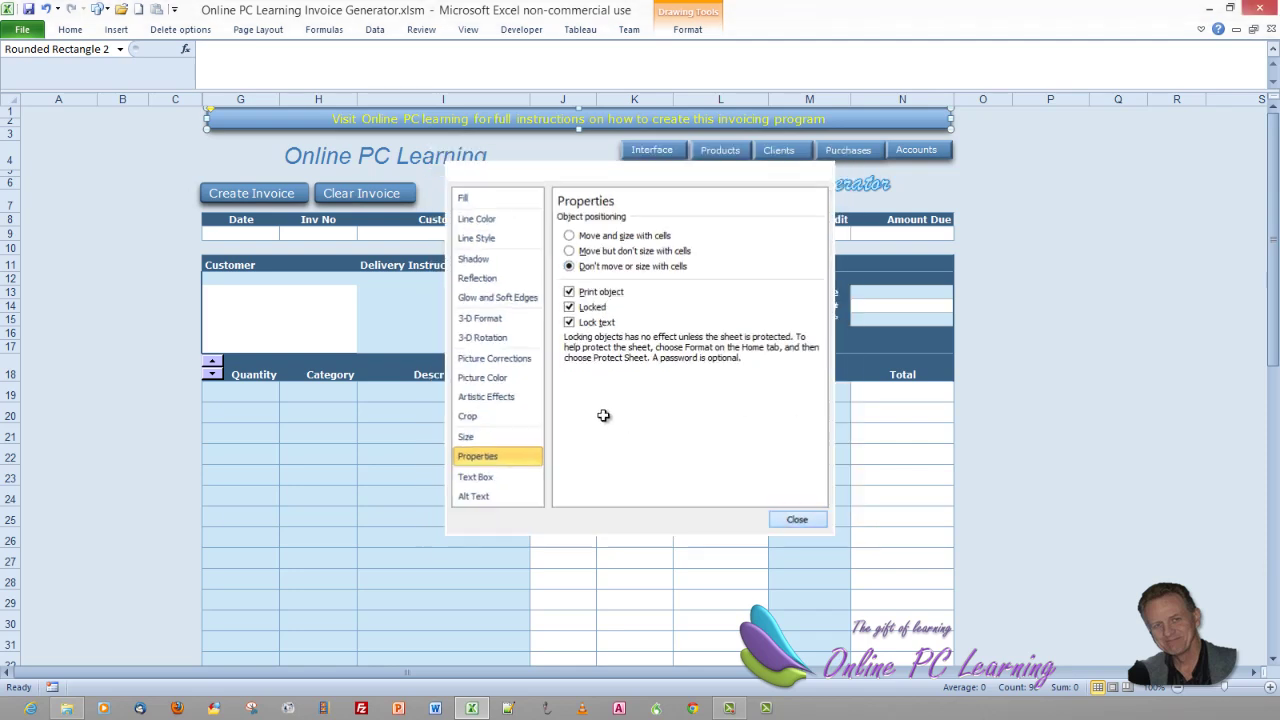
Step: Set the Create Invoice button's object positioning to Don't move or size with cells, and deselect the shape
{"action": "right_click", "coordinate": [263, 193]}
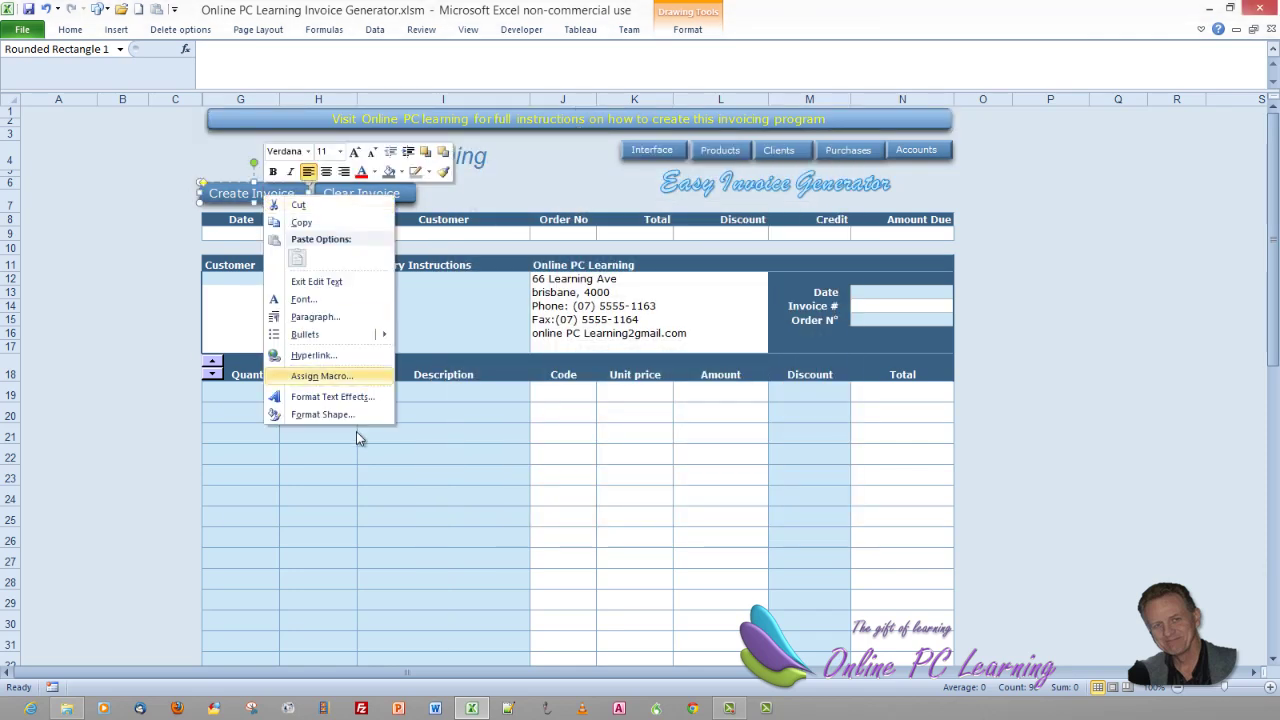
{"action": "left_click", "coordinate": [338, 415]}
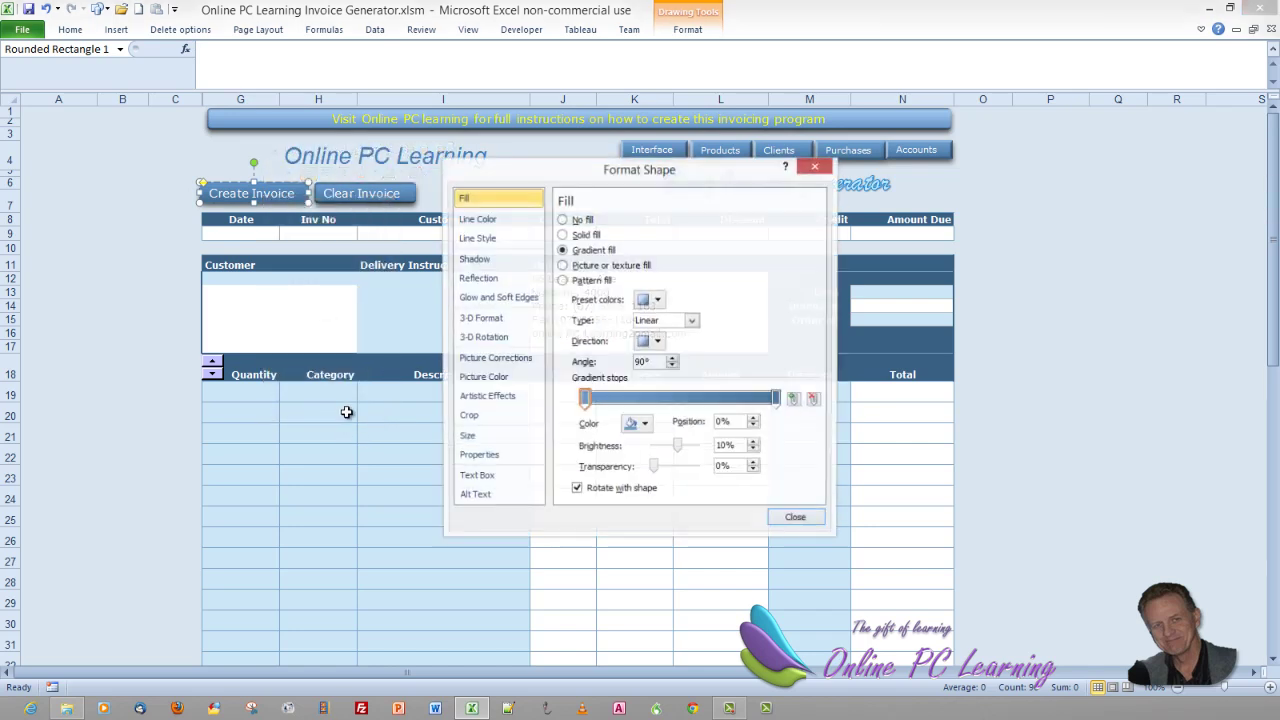
{"action": "left_click", "coordinate": [505, 457]}
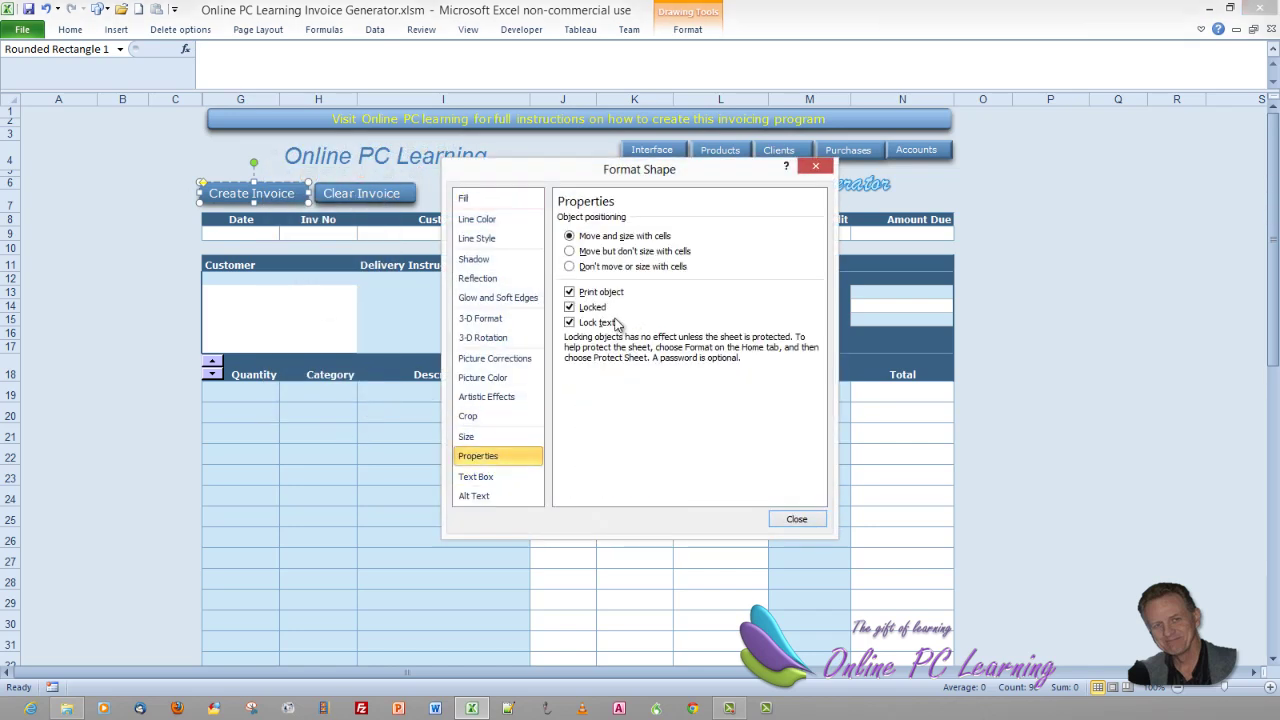
{"action": "left_click", "coordinate": [569, 266]}
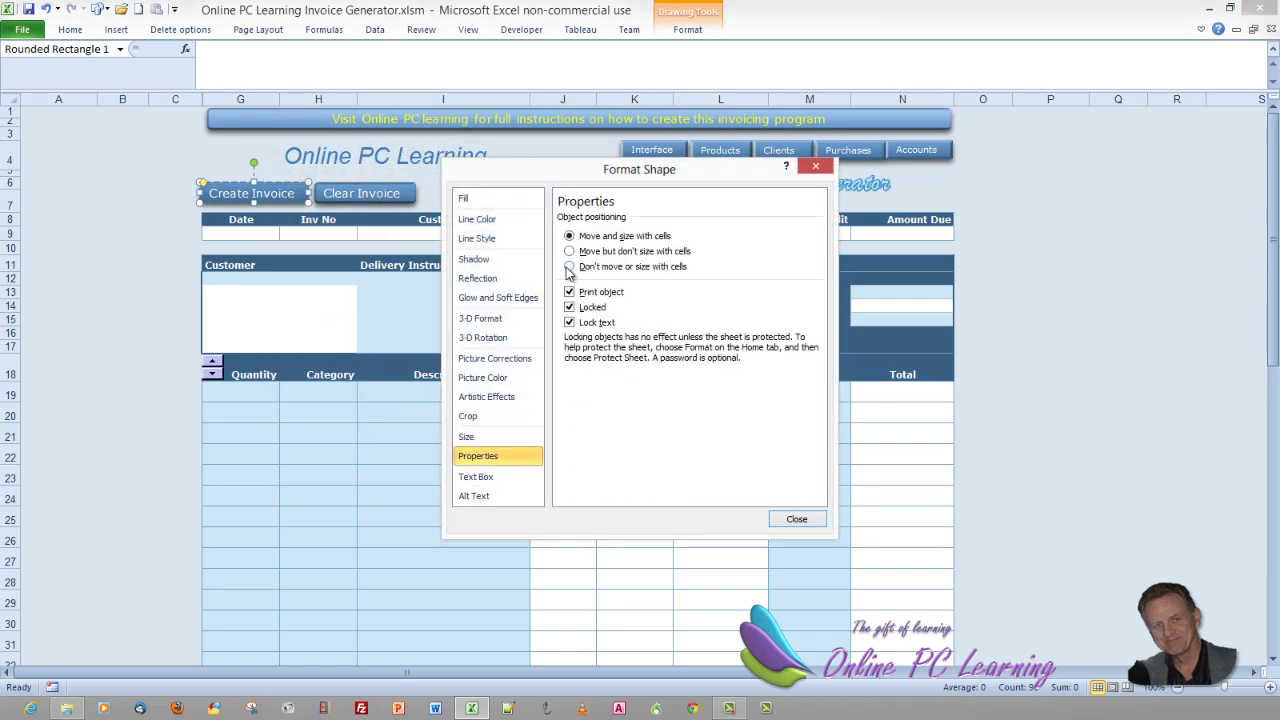
{"action": "left_click", "coordinate": [796, 520]}
{"action": "left_click", "coordinate": [418, 512]}
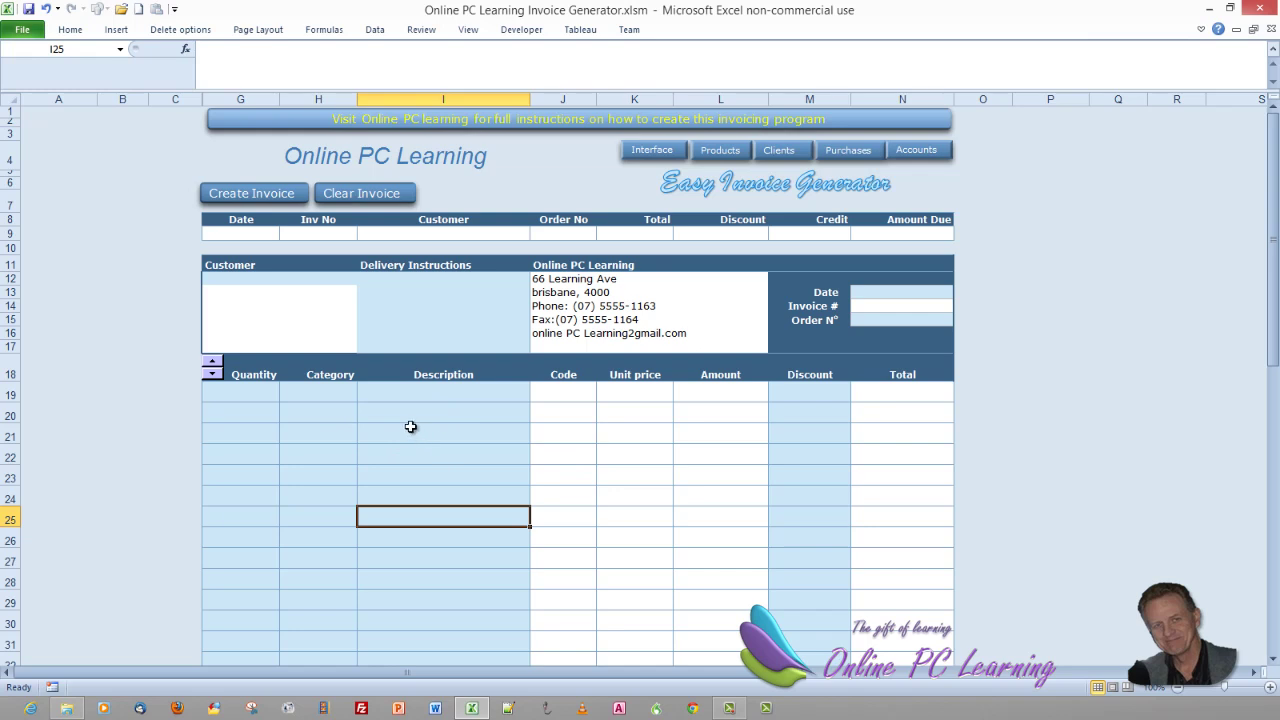
Step: Enter 100 as the starting invoice number in N14
{"action": "left_click", "coordinate": [902, 308]}
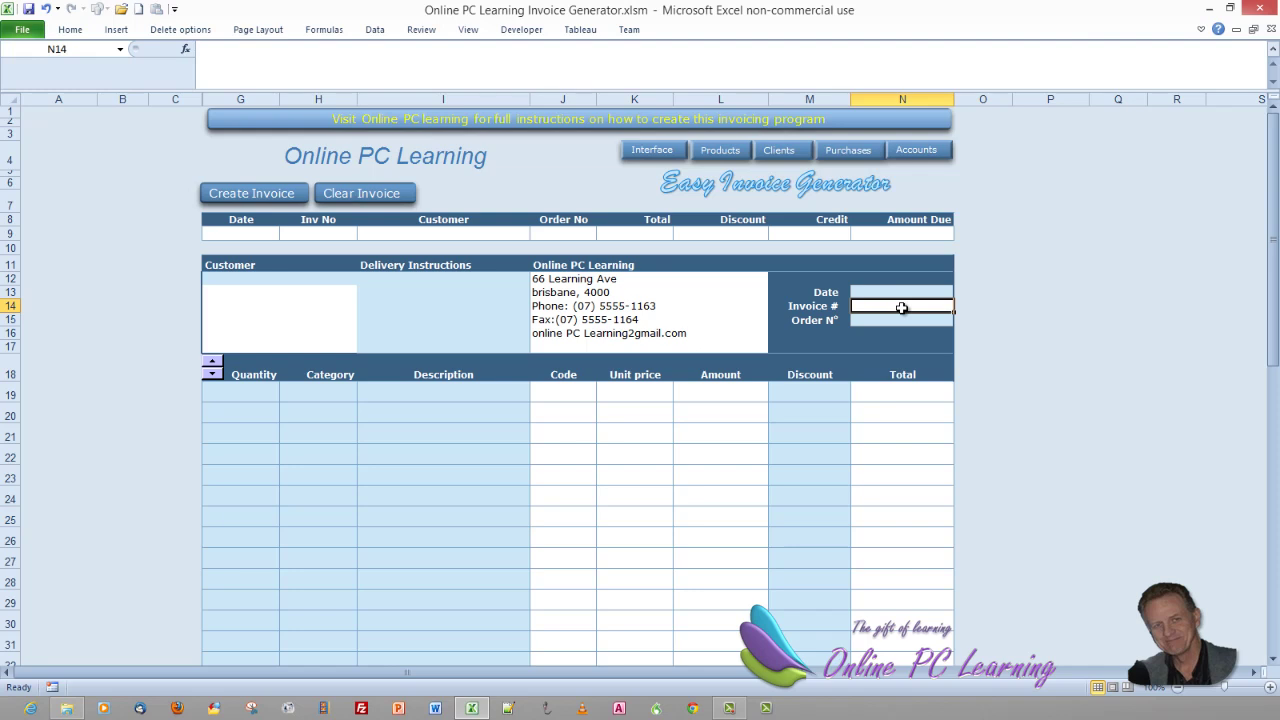
{"action": "type", "text": "1001"}
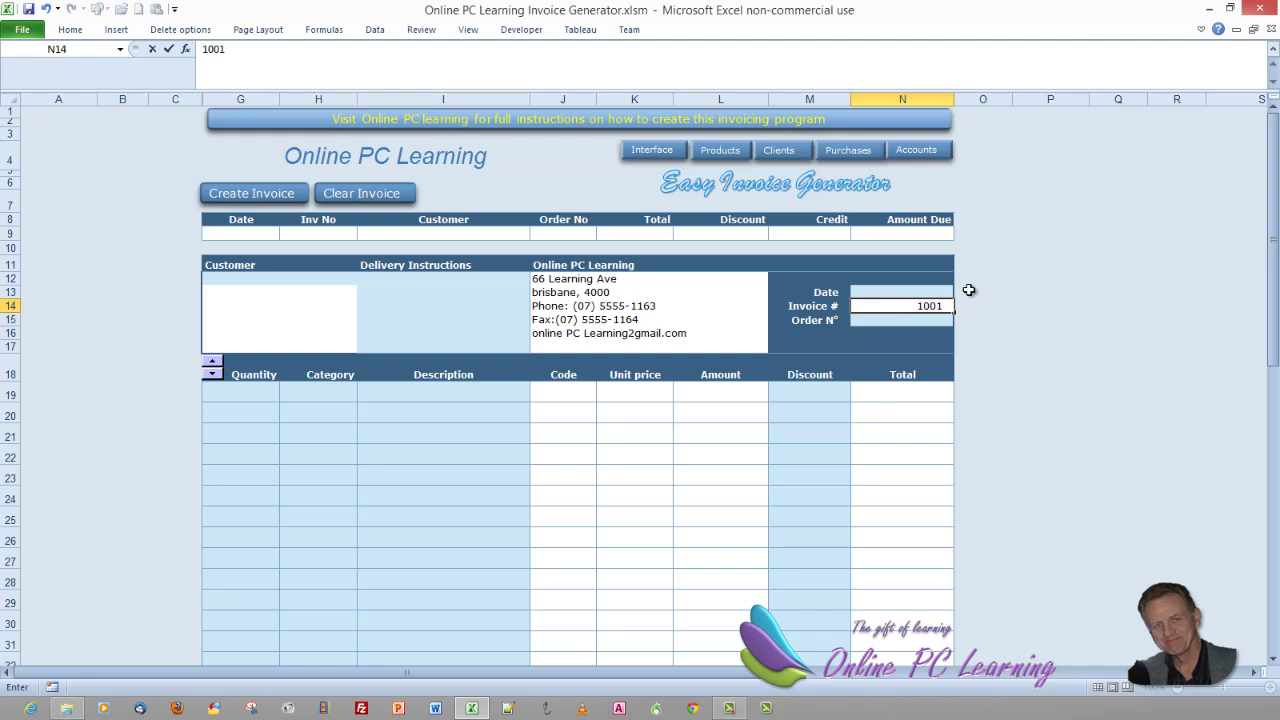
{"action": "key", "text": "BackSpace"}
{"action": "left_click", "coordinate": [1076, 332]}
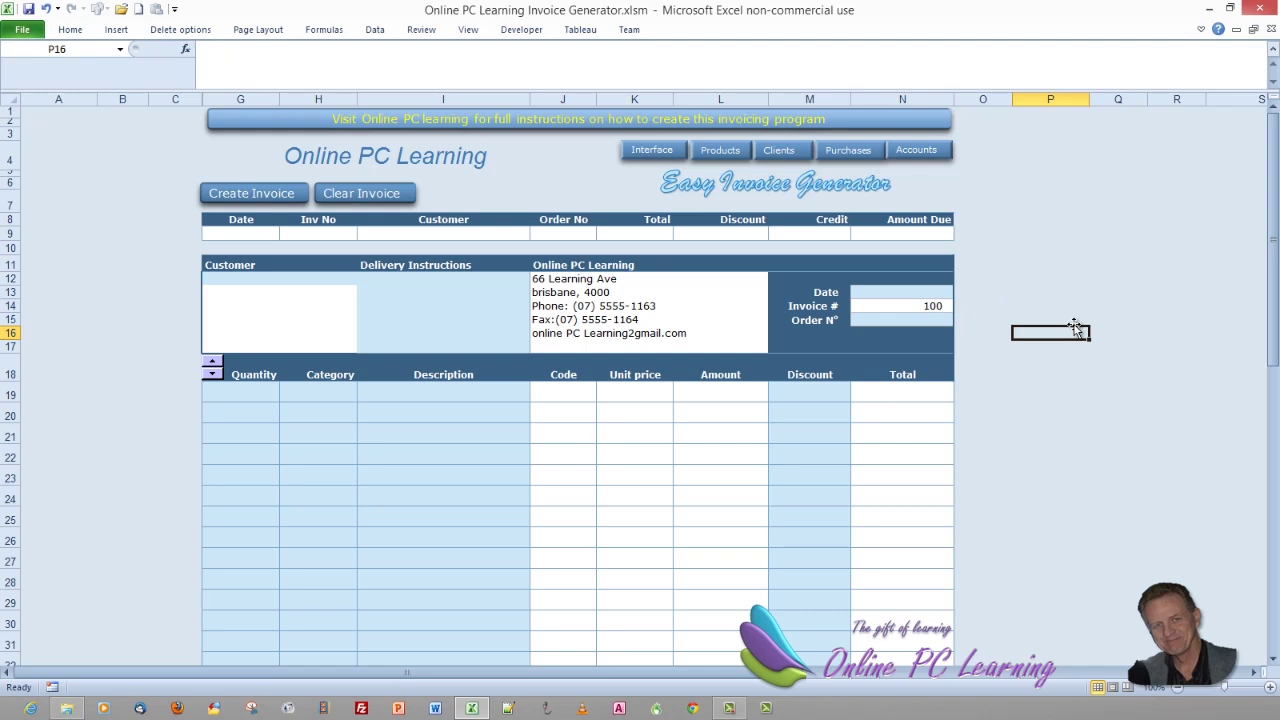